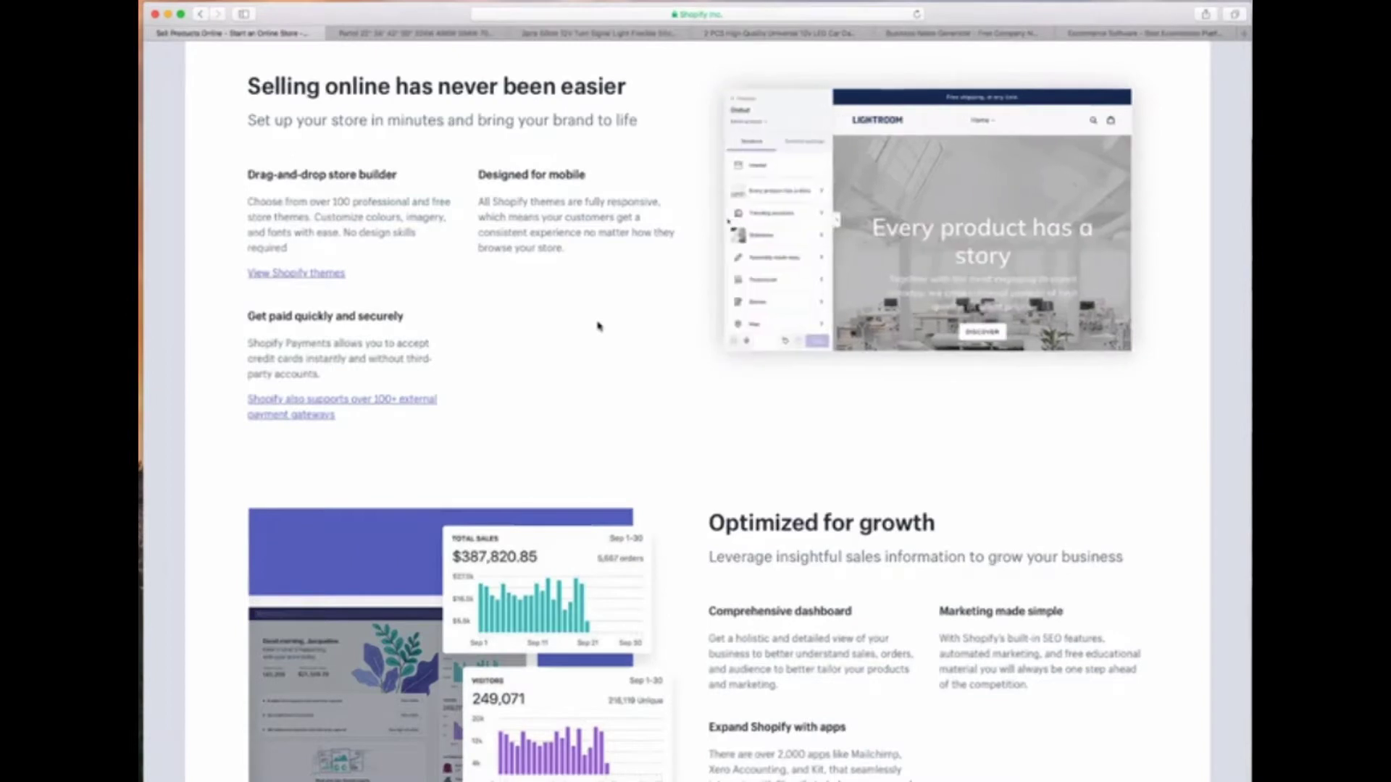
Scroll through the current AliExpress listing, then bring up the Partol tri-row LED light bar product
scroll(598, 326, down, 6)
scroll(598, 326, down, 5)
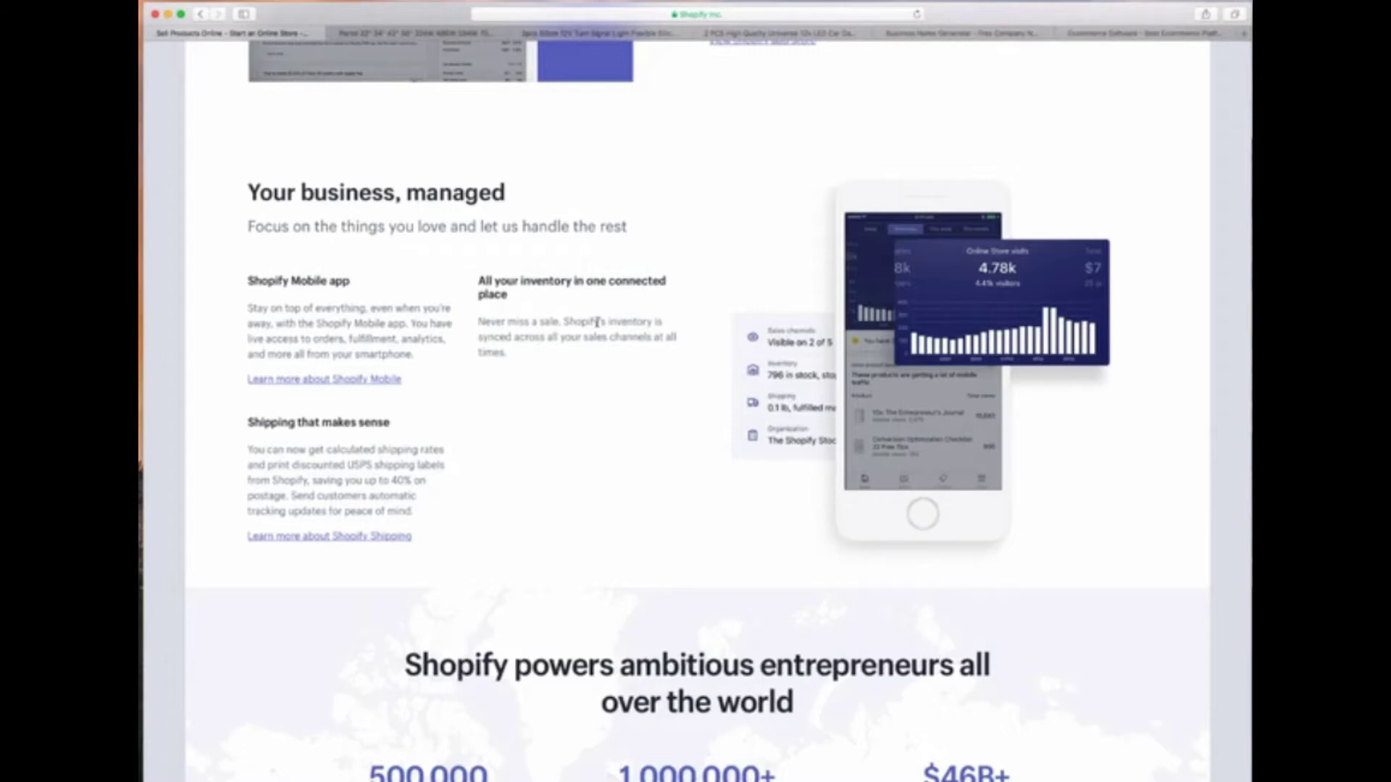
scroll(605, 355, down, 1)
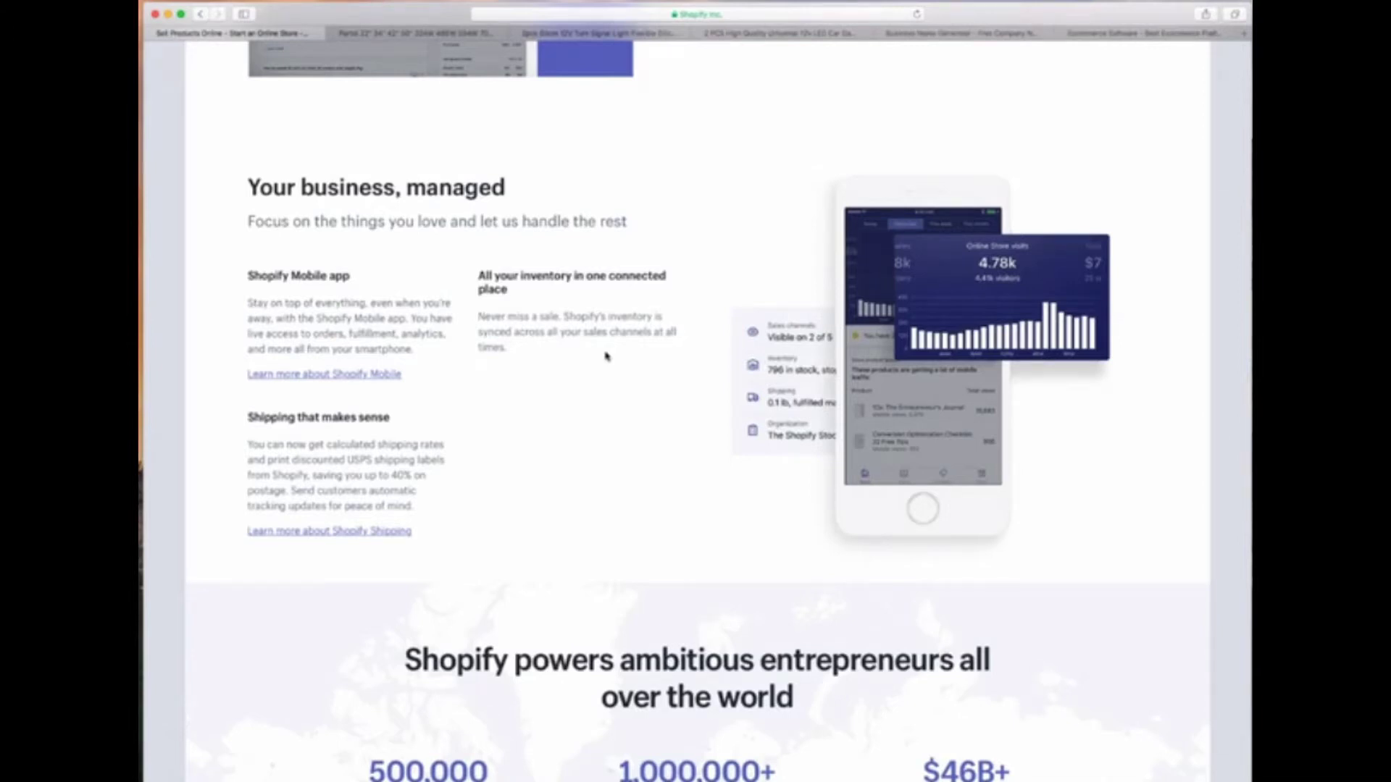
scroll(606, 355, down, 15)
scroll(608, 389, up, 5)
scroll(607, 389, up, 15)
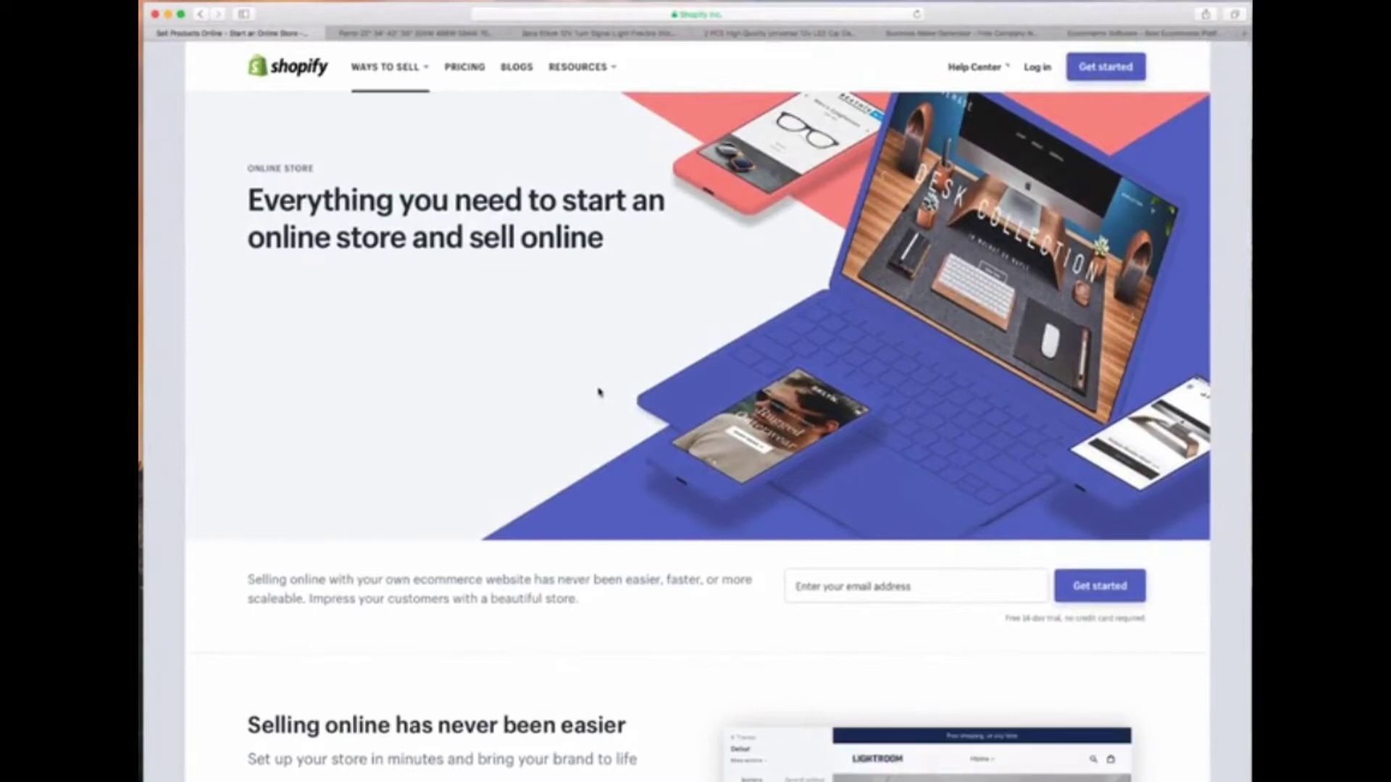
click(397, 33)
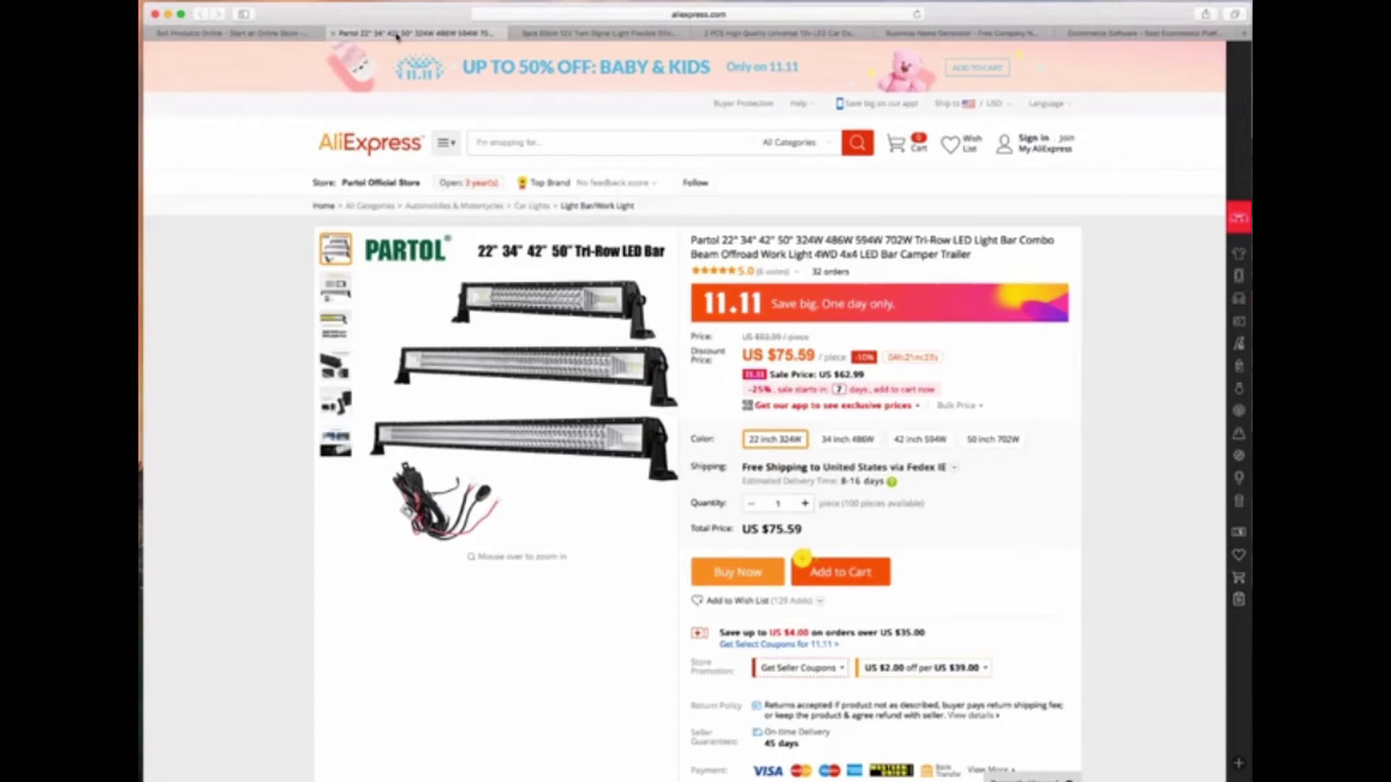
Review the Partol listing's product details, then switch to the 2pcs 60cm turn signal strip listing
scroll(293, 402, down, 15)
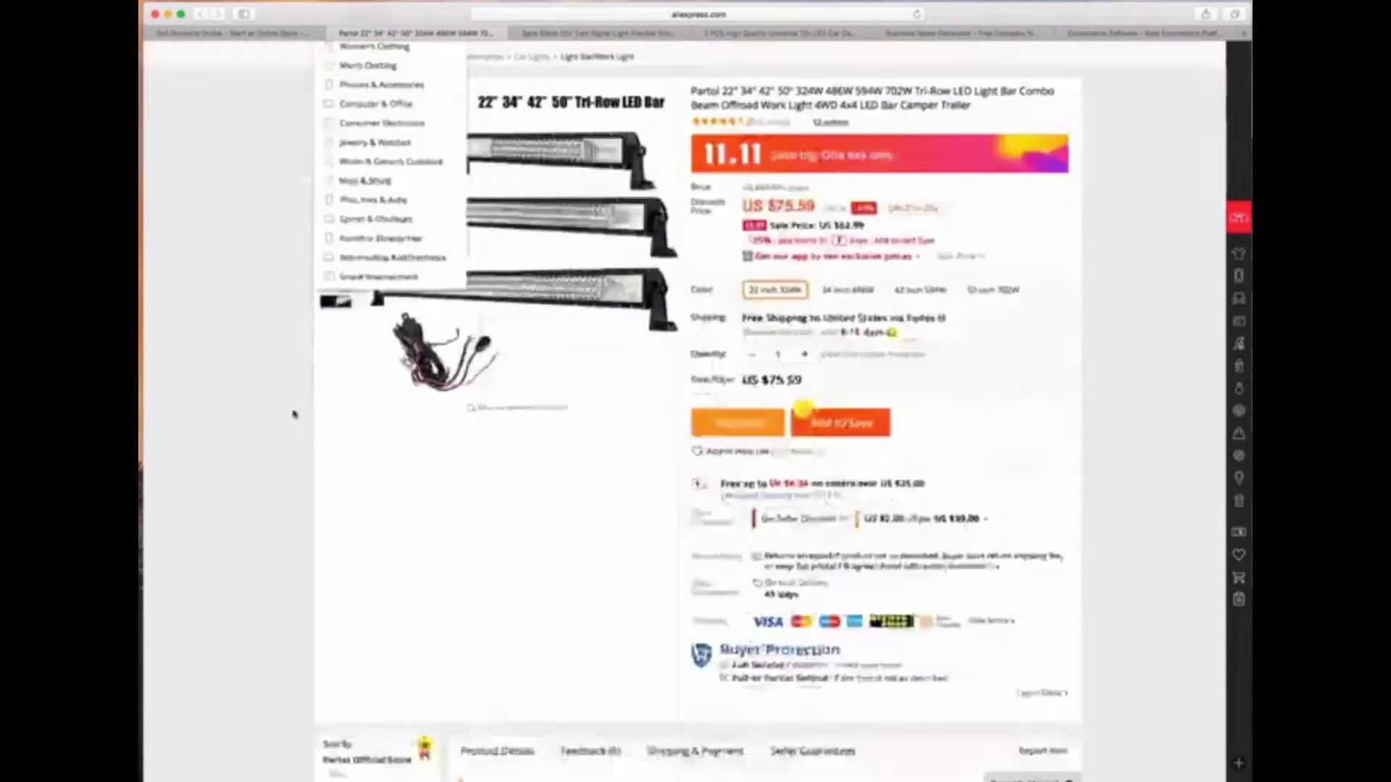
scroll(290, 395, down, 10)
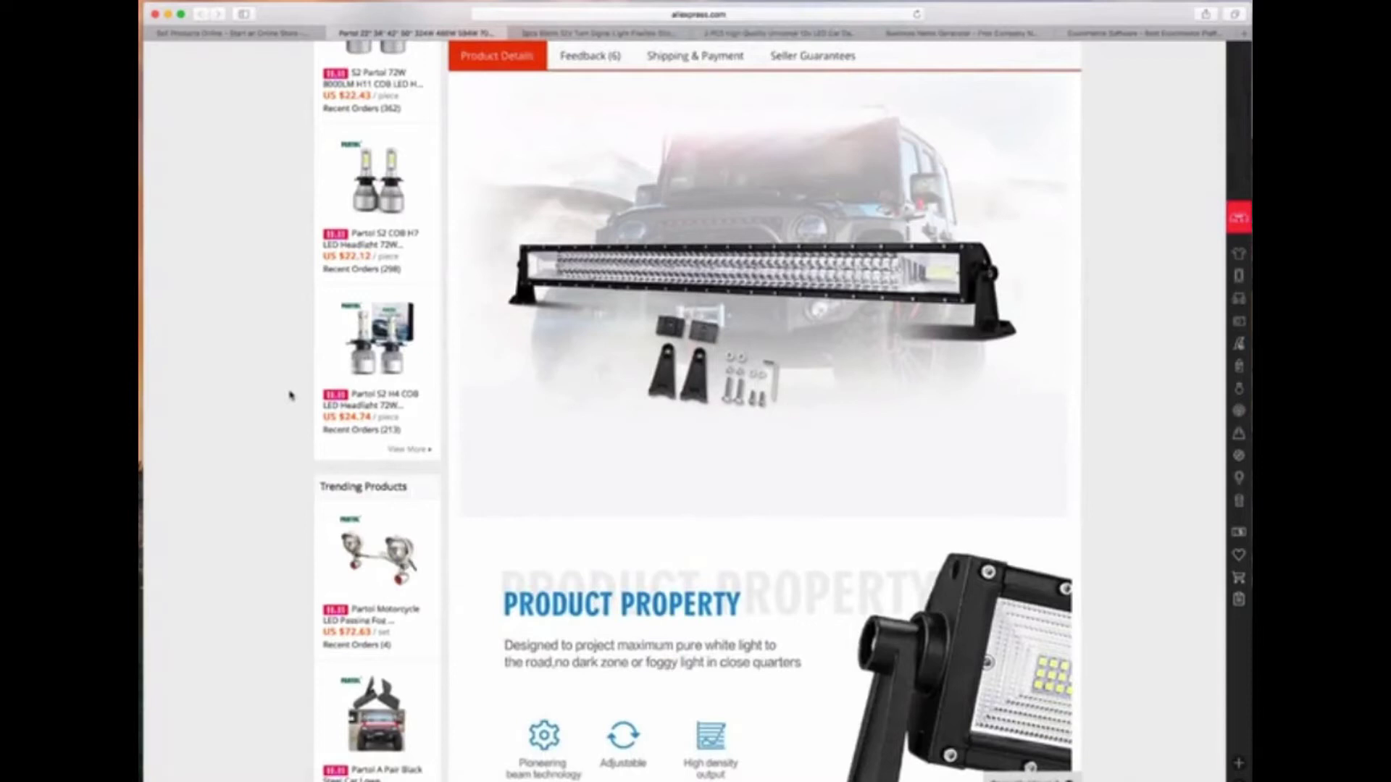
scroll(290, 394, down, 6)
scroll(289, 395, up, 15)
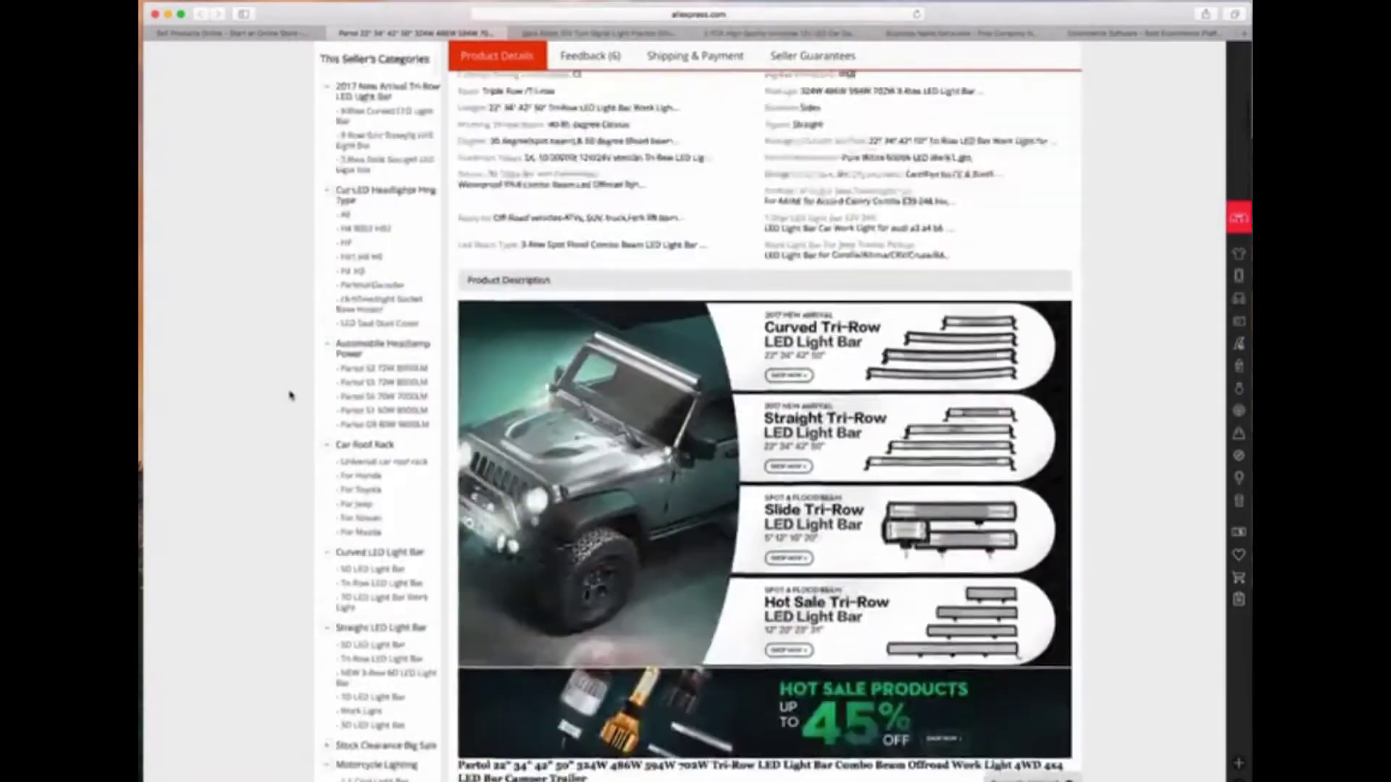
scroll(290, 395, up, 12)
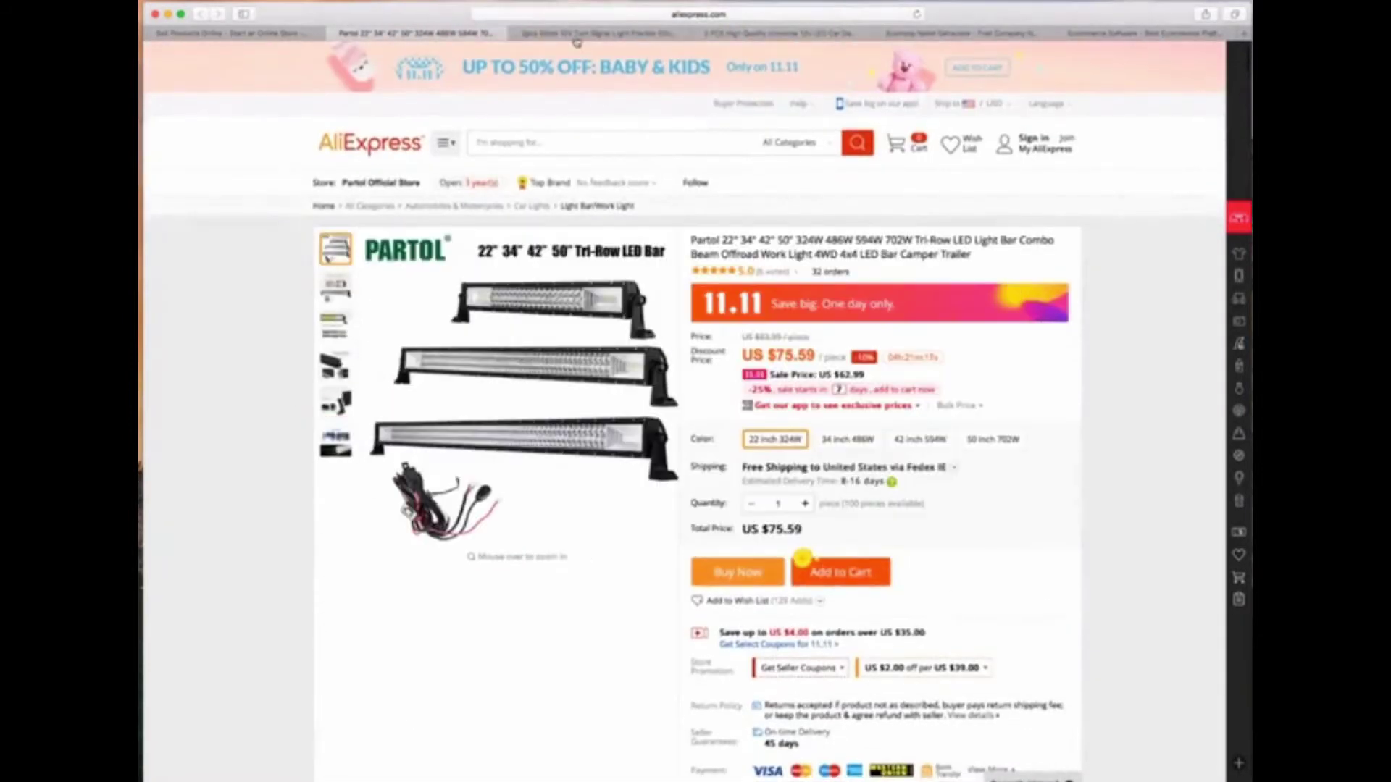
click(570, 37)
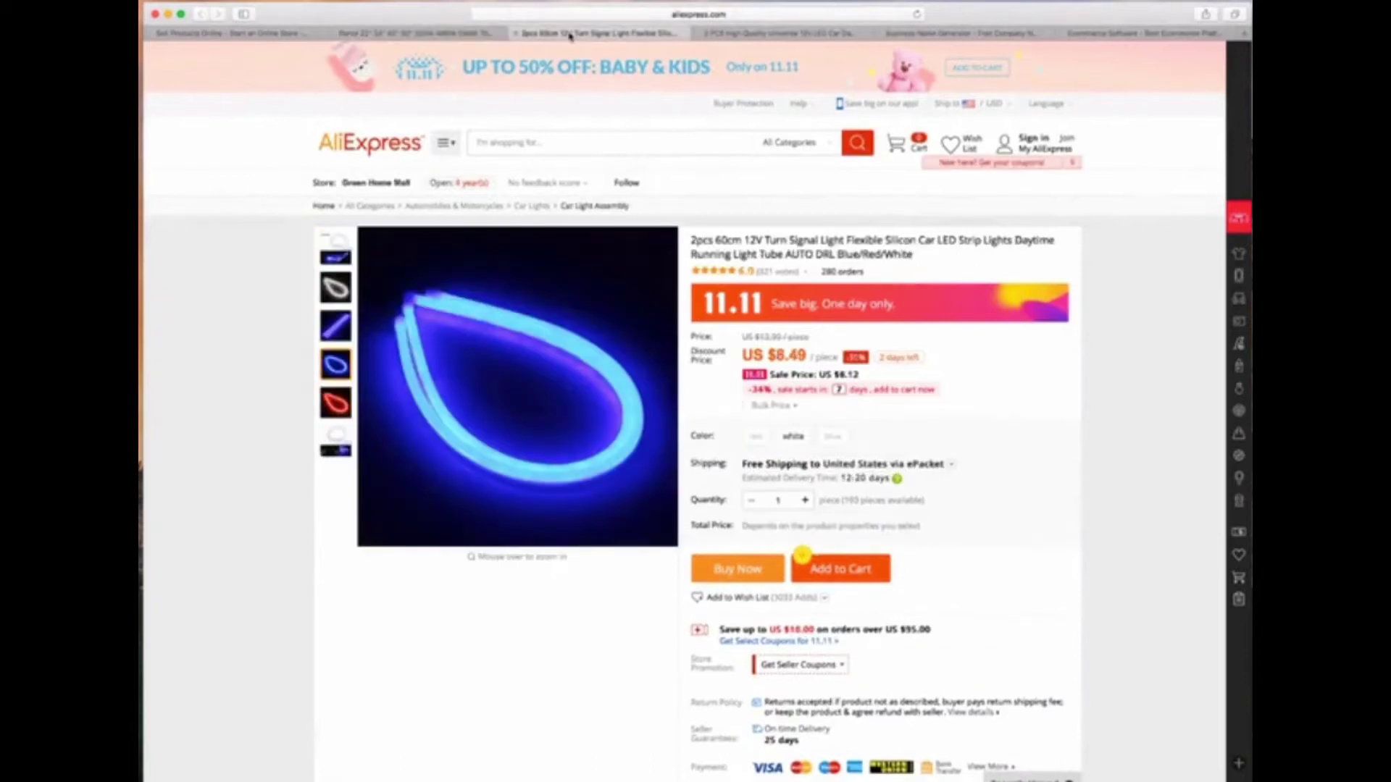
Check the turn signal strip listing's images and its $8.49 discount price
mouse_move(335, 253)
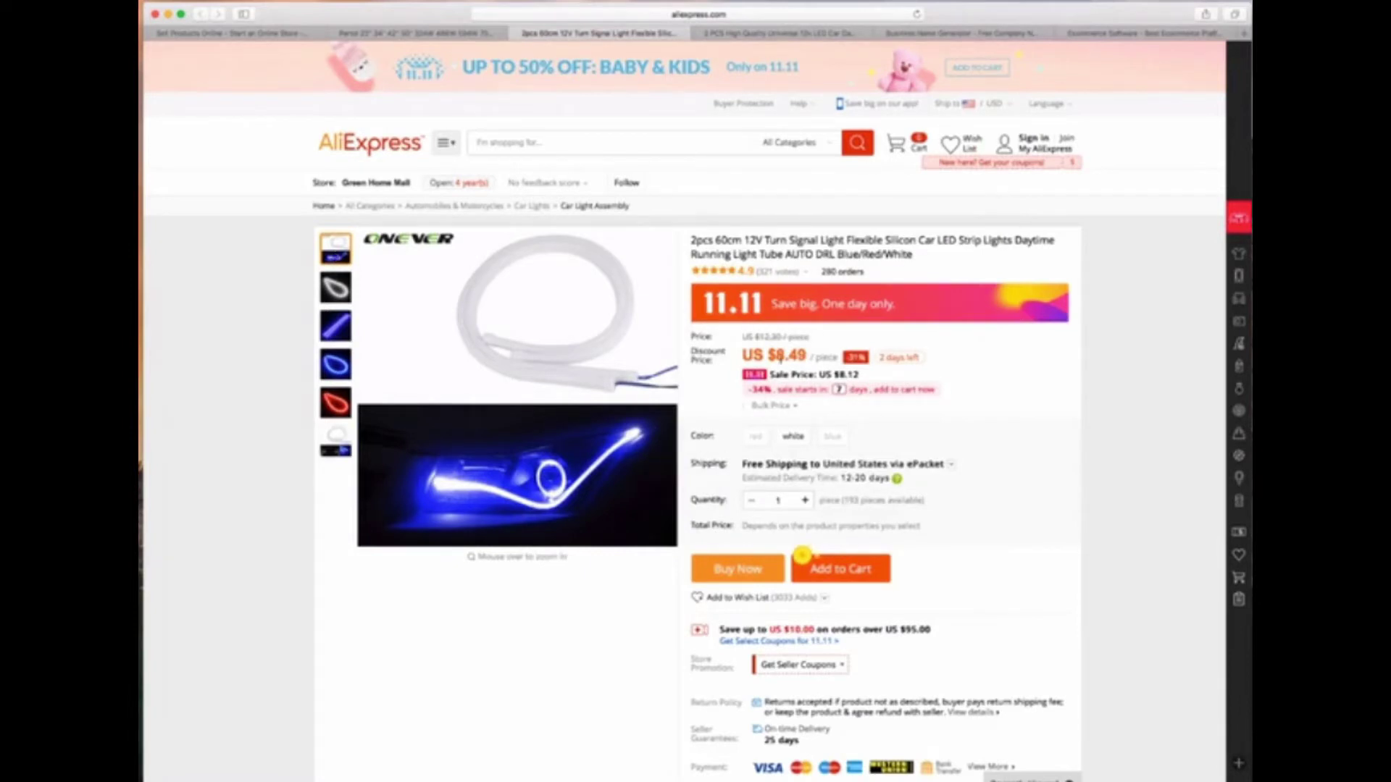
drag(806, 355, 766, 353)
click(796, 378)
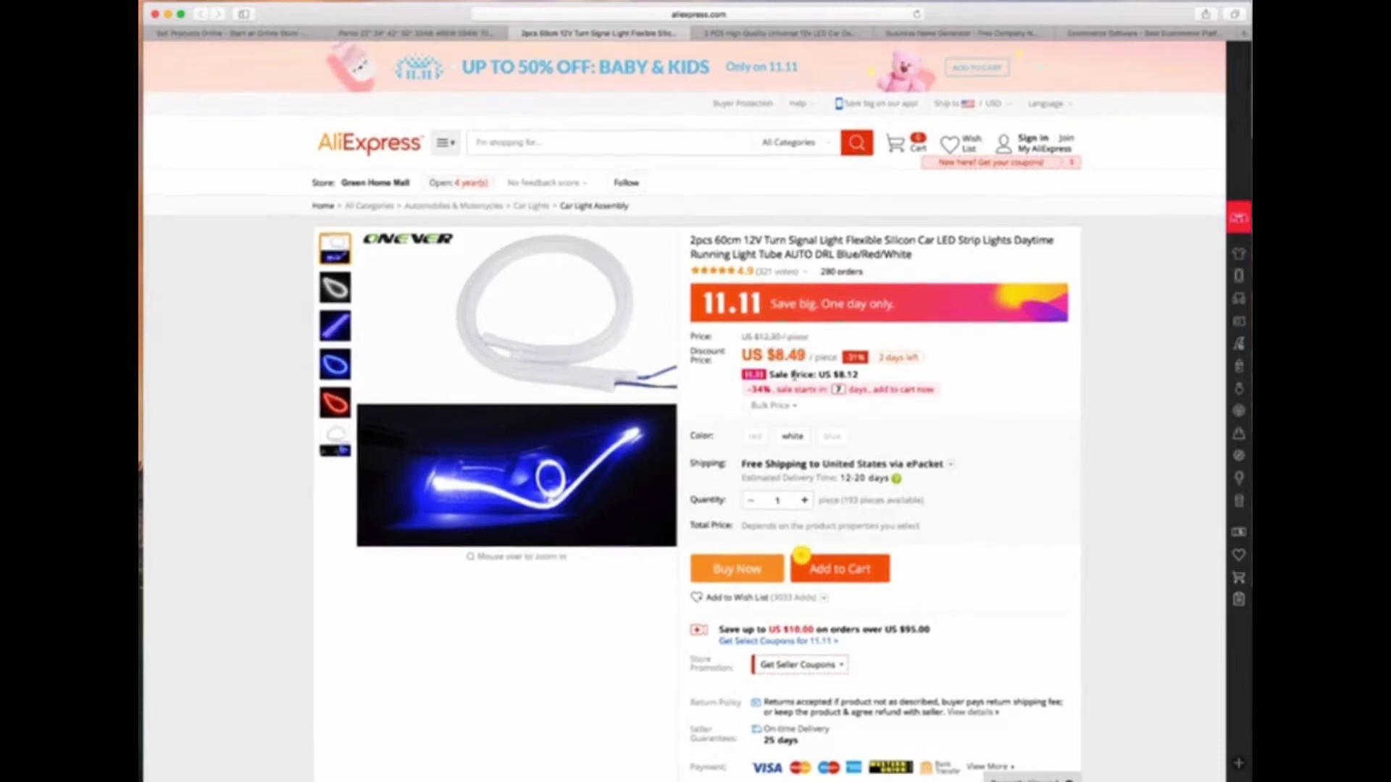
scroll(795, 379, down, 1)
View the daytime running light listing's wiring photo, then go to the Business Name Generator
click(783, 33)
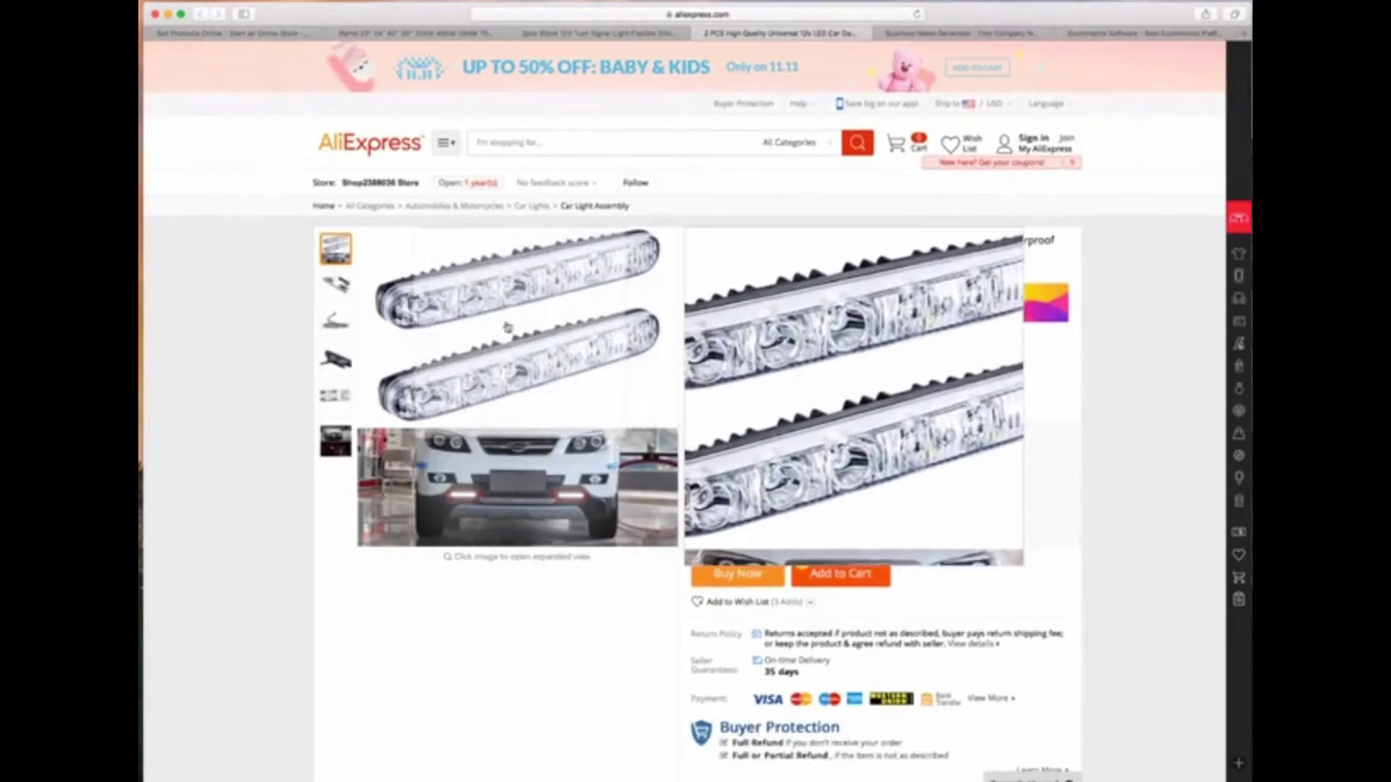
click(335, 287)
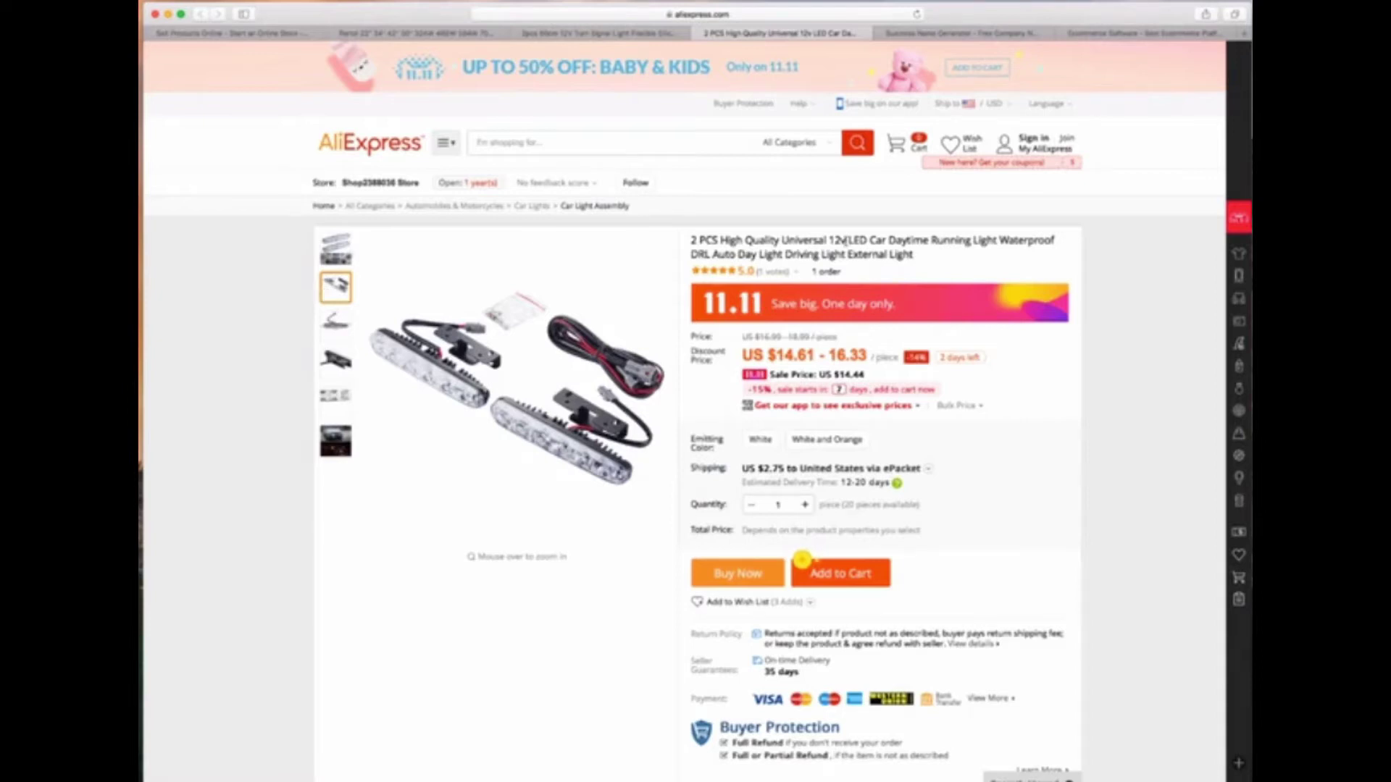
click(933, 34)
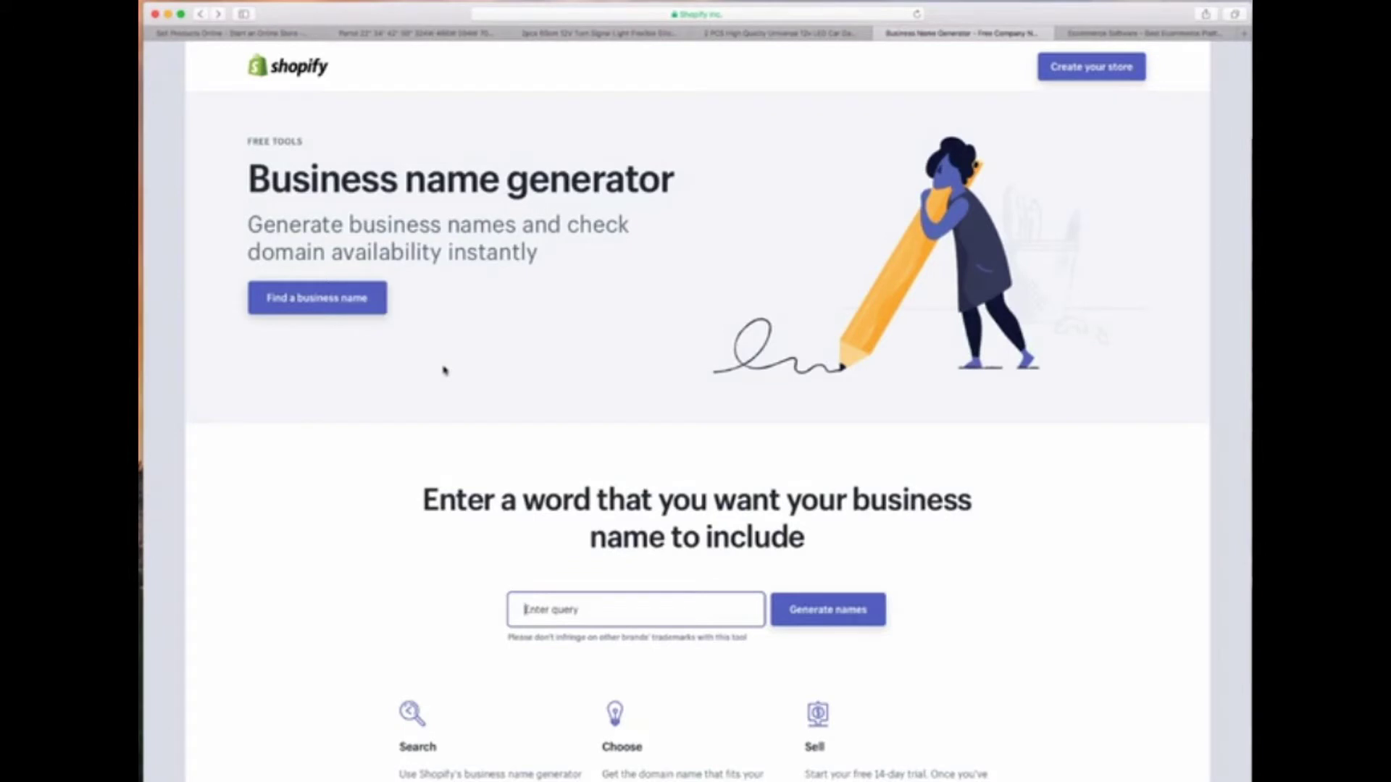
Generate business names for the keyword 'auto' and scroll through the first results page
scroll(426, 449, down, 5)
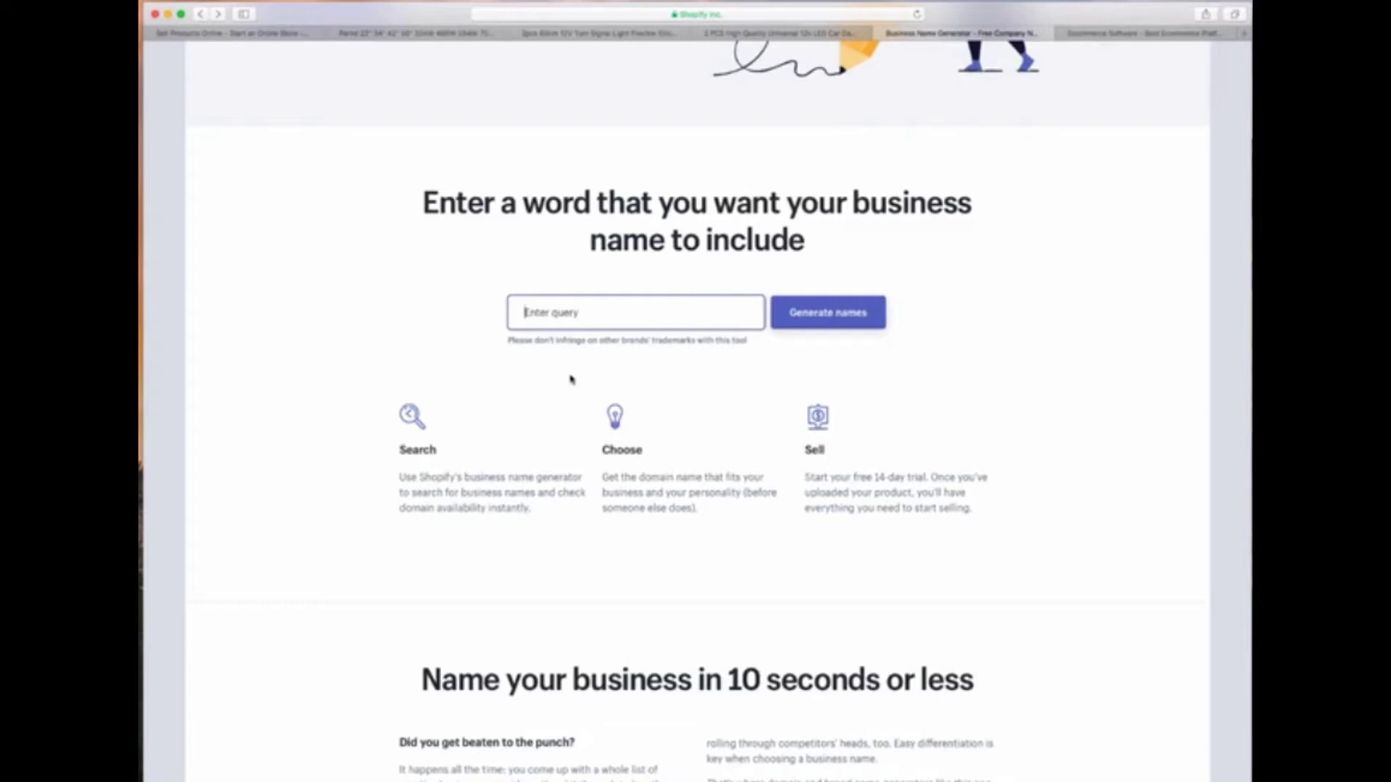
text(auto)
key(Return)
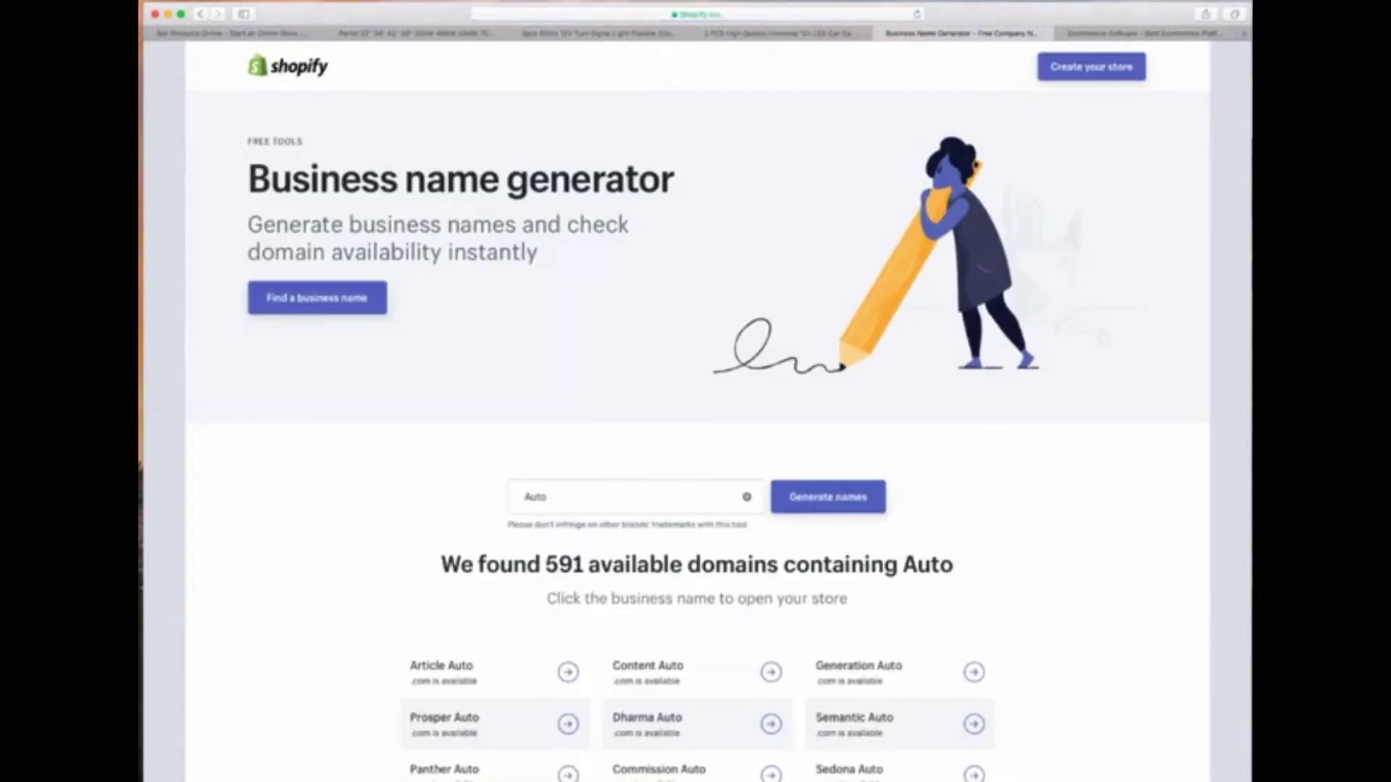
scroll(316, 604, down, 10)
scroll(316, 604, down, 5)
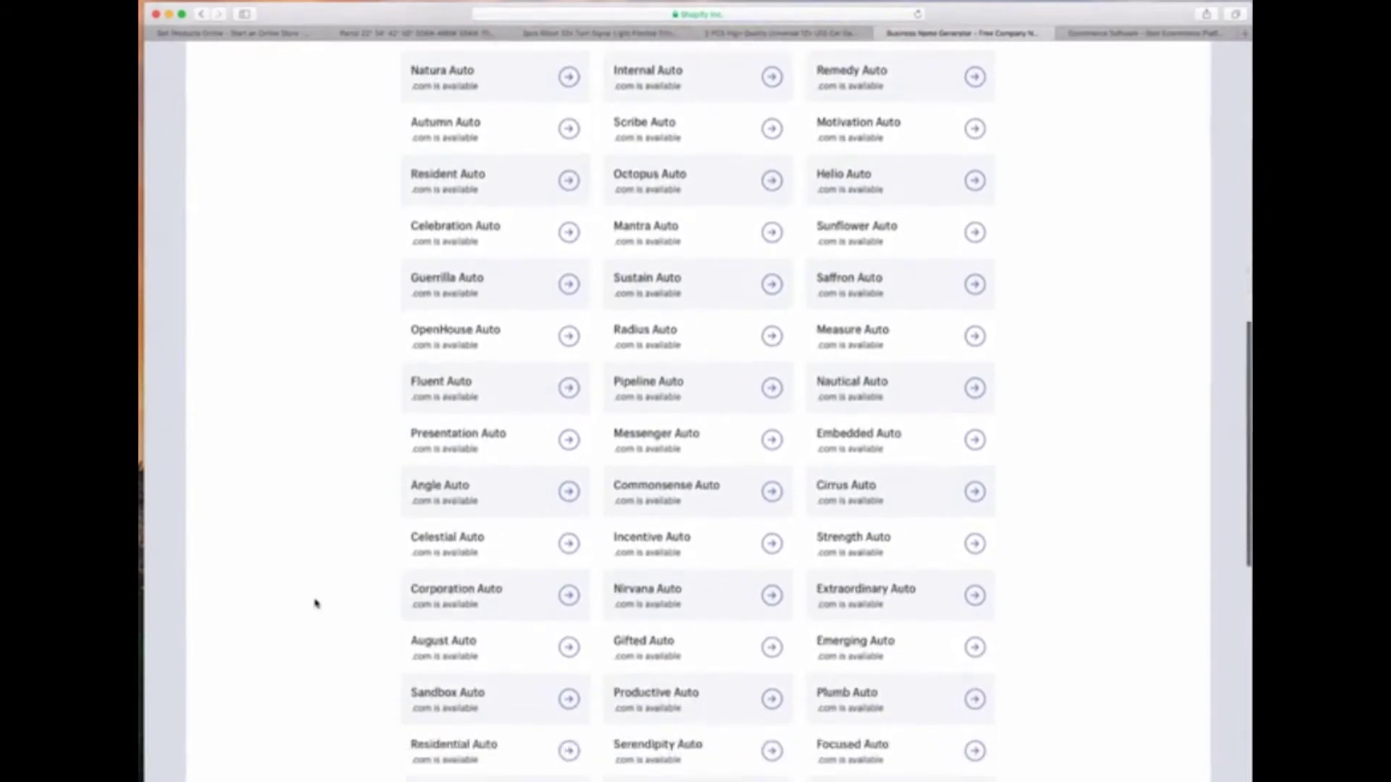
scroll(316, 606, down, 2)
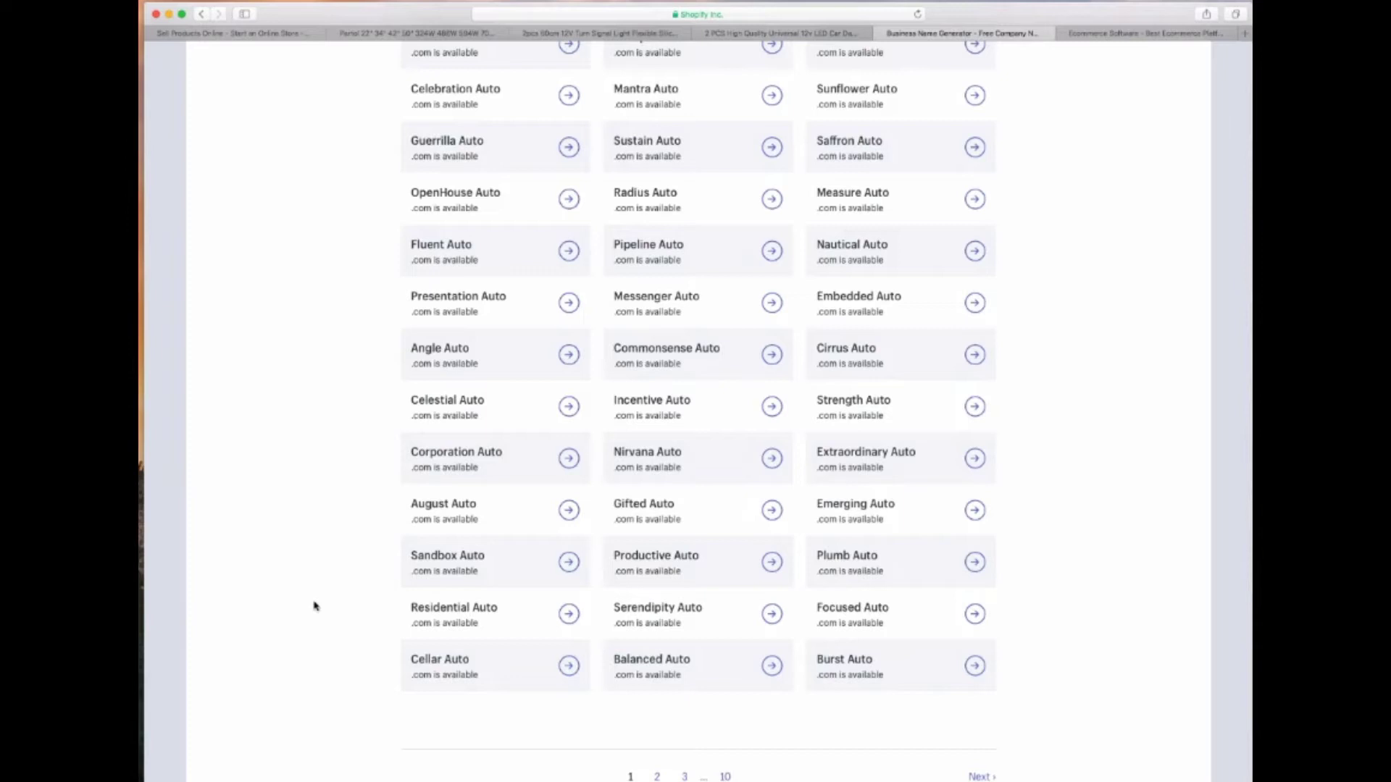
scroll(653, 376, up, 3)
scroll(653, 376, up, 4)
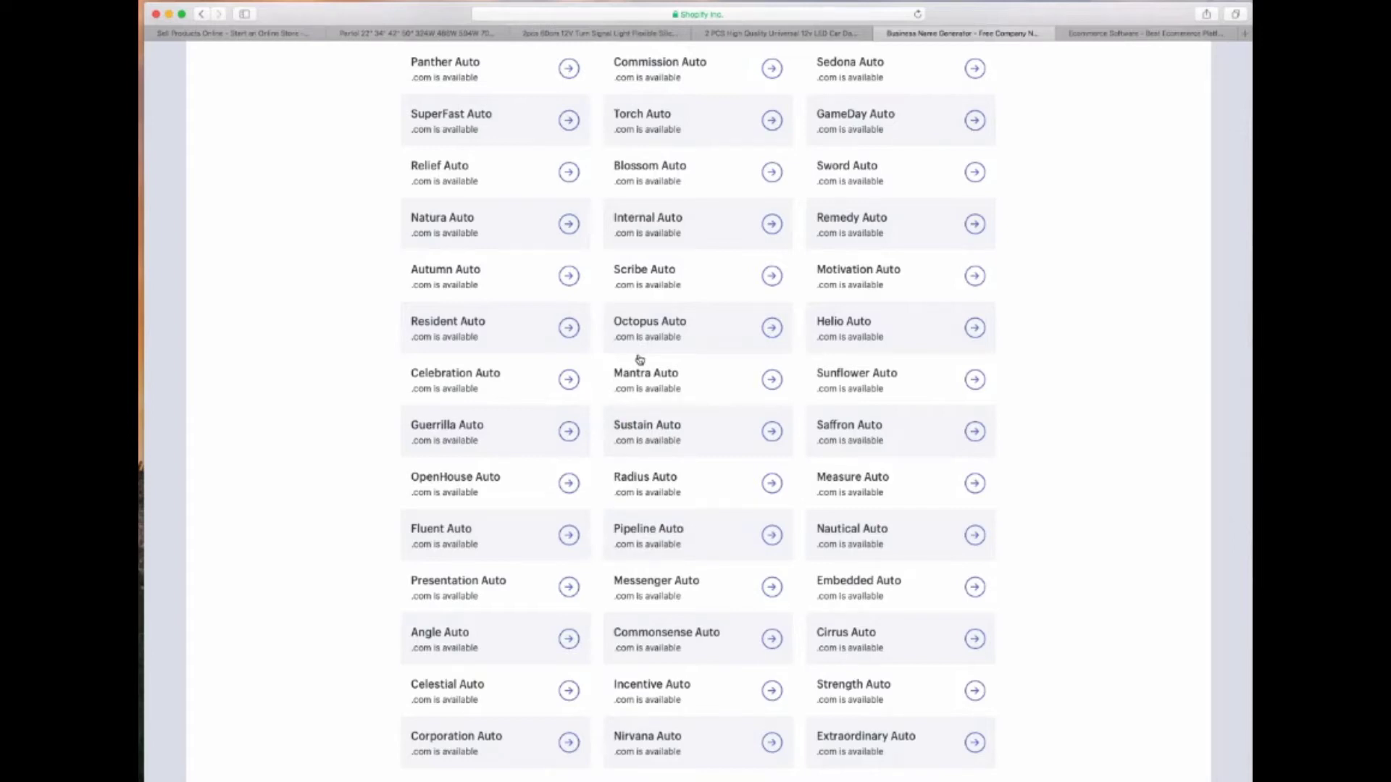
scroll(639, 359, up, 3)
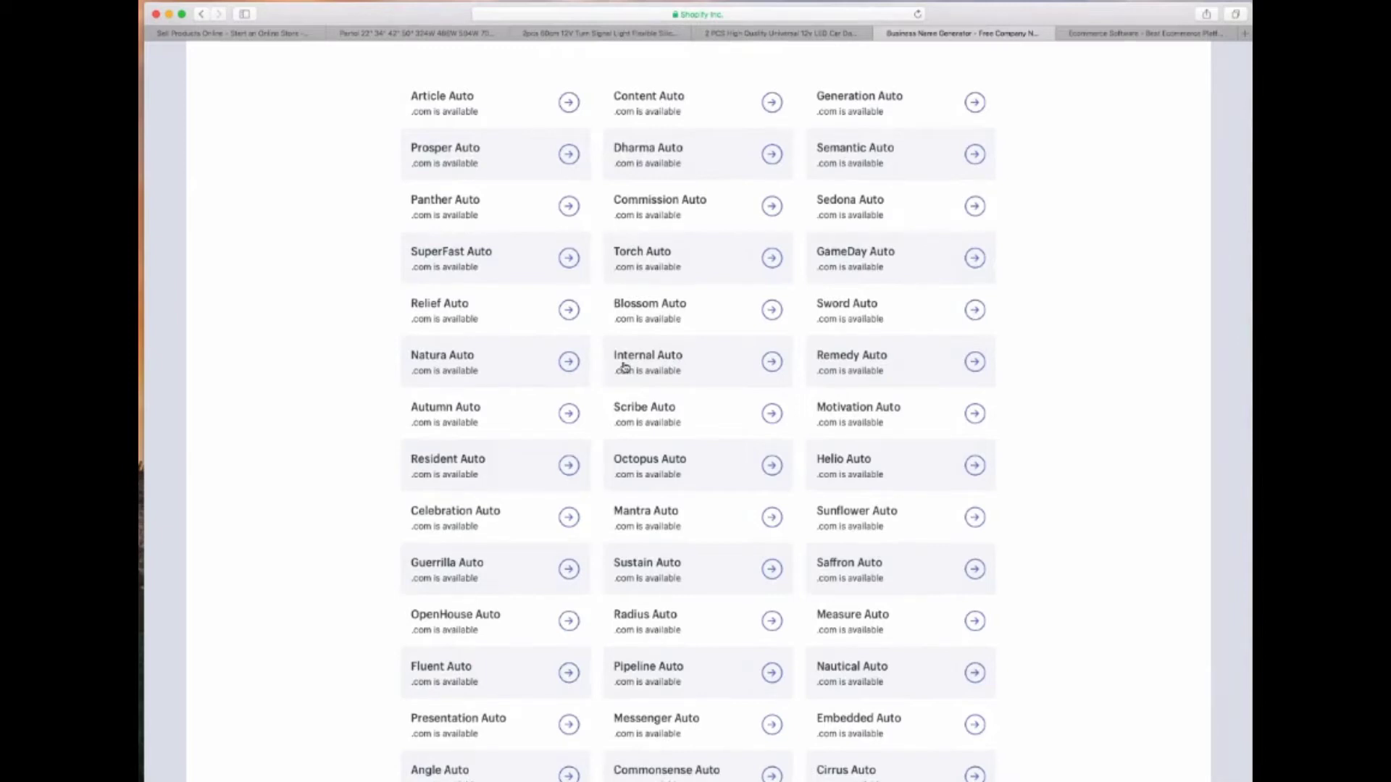
scroll(623, 368, up, 5)
scroll(619, 384, down, 15)
Browse pages 2 and 3 of the available .com Auto names
click(655, 388)
scroll(656, 384, down, 10)
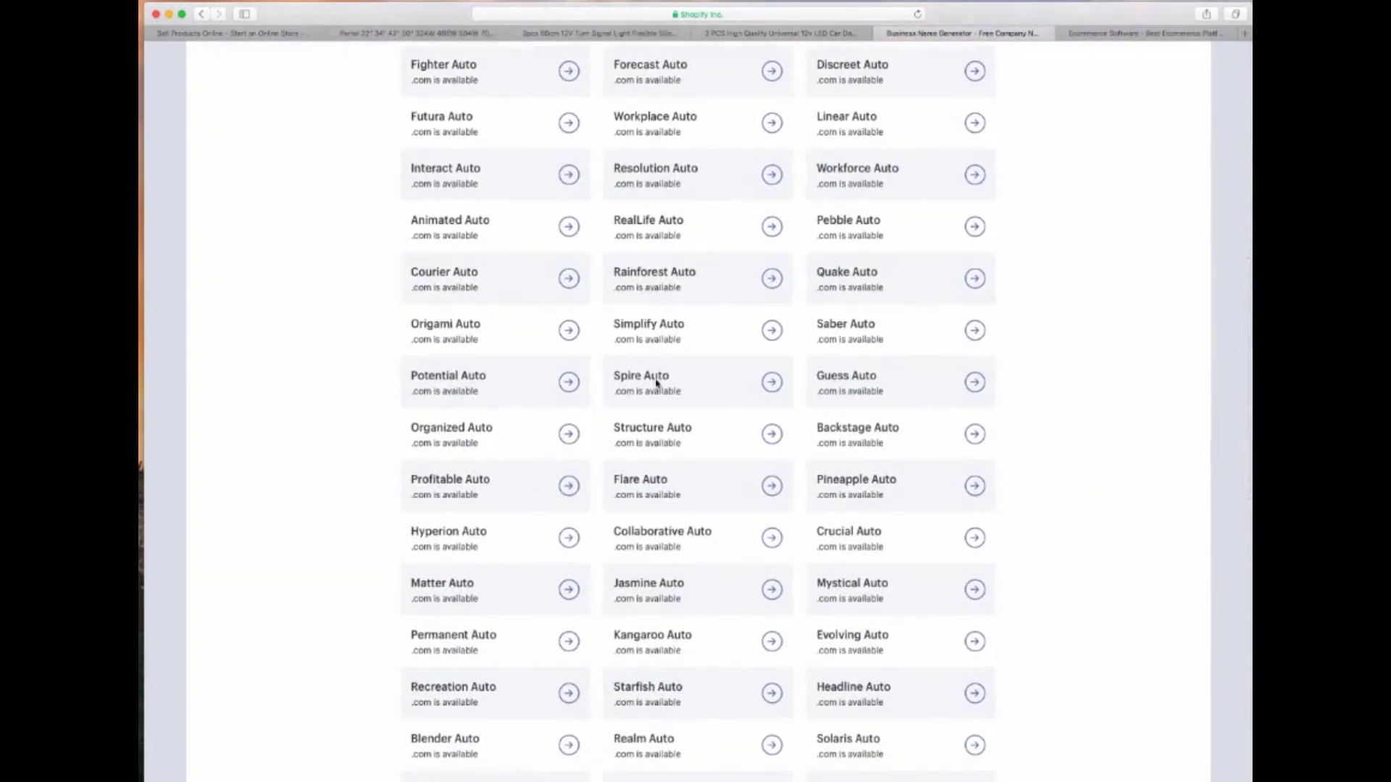
scroll(657, 382, down, 4)
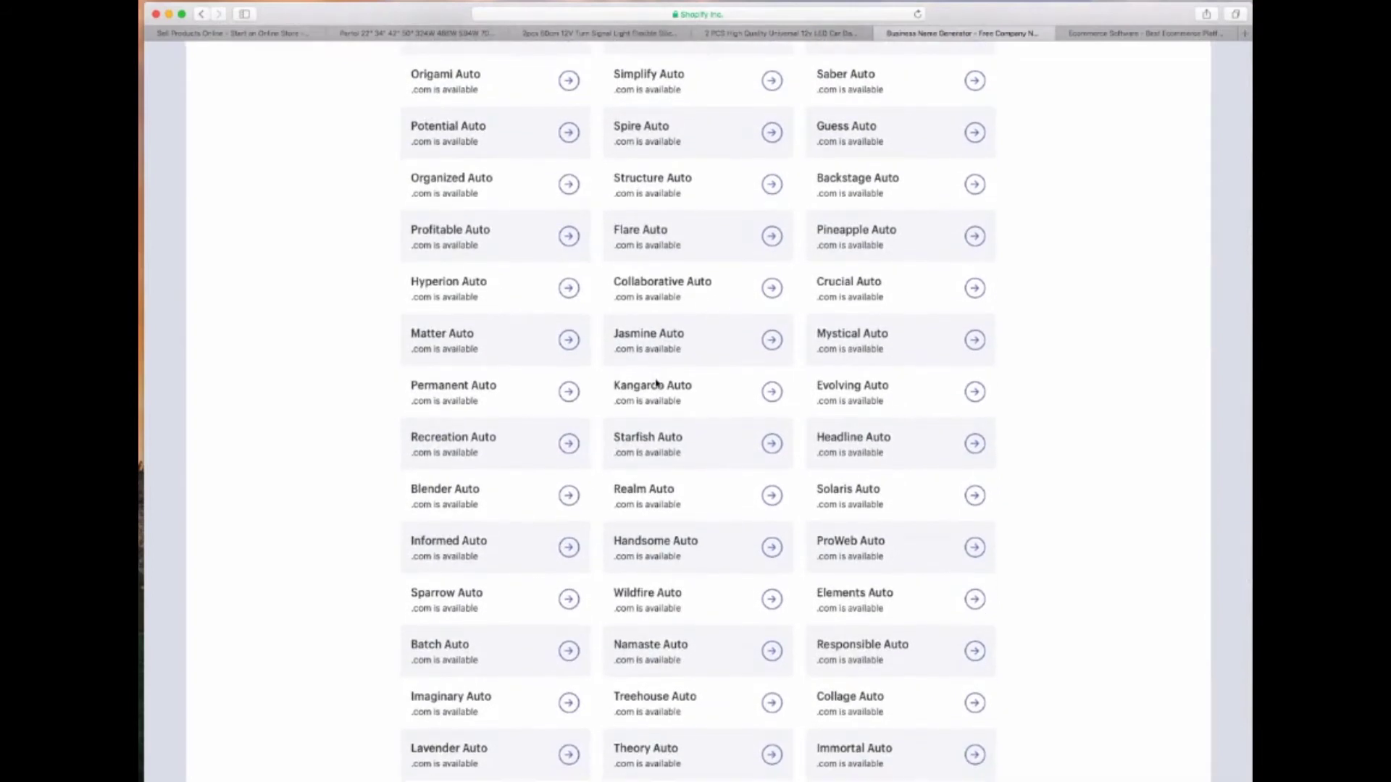
scroll(656, 384, down, 4)
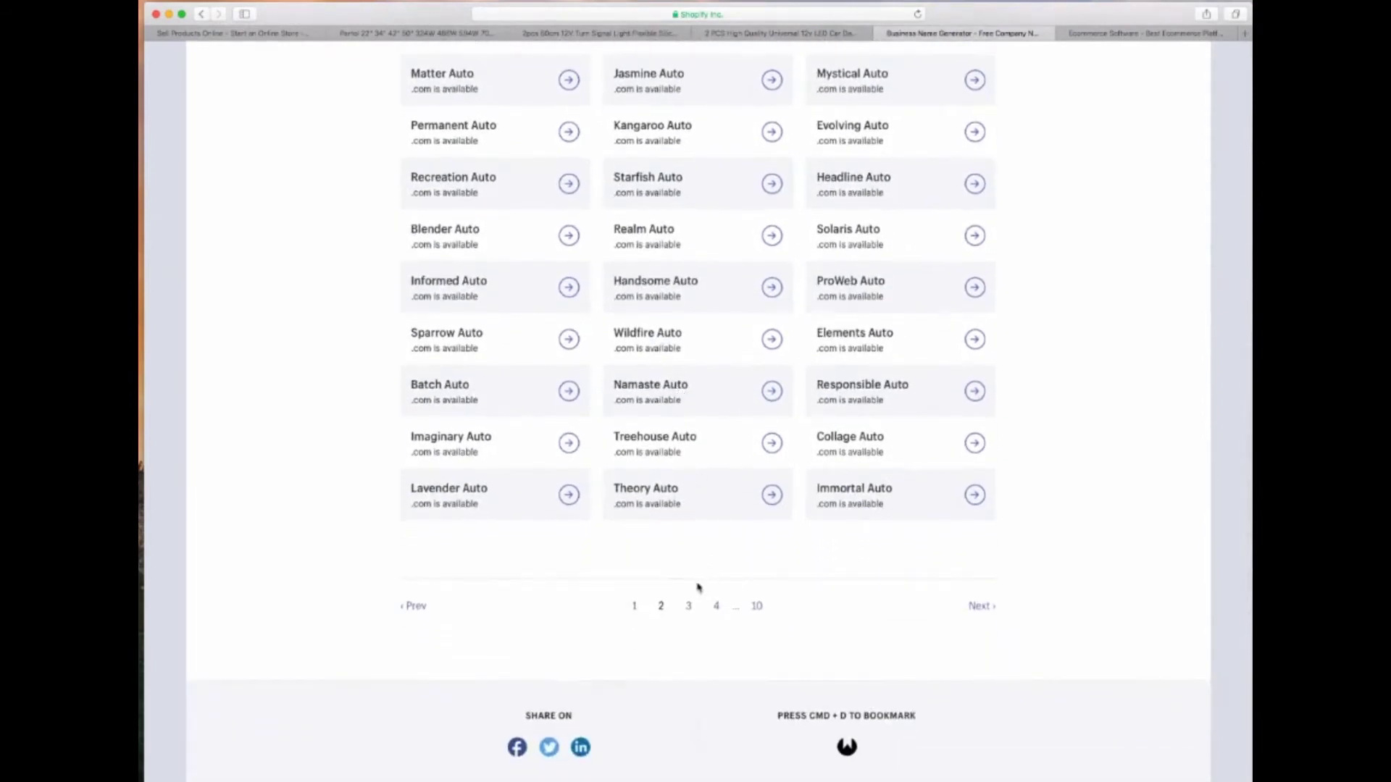
click(690, 605)
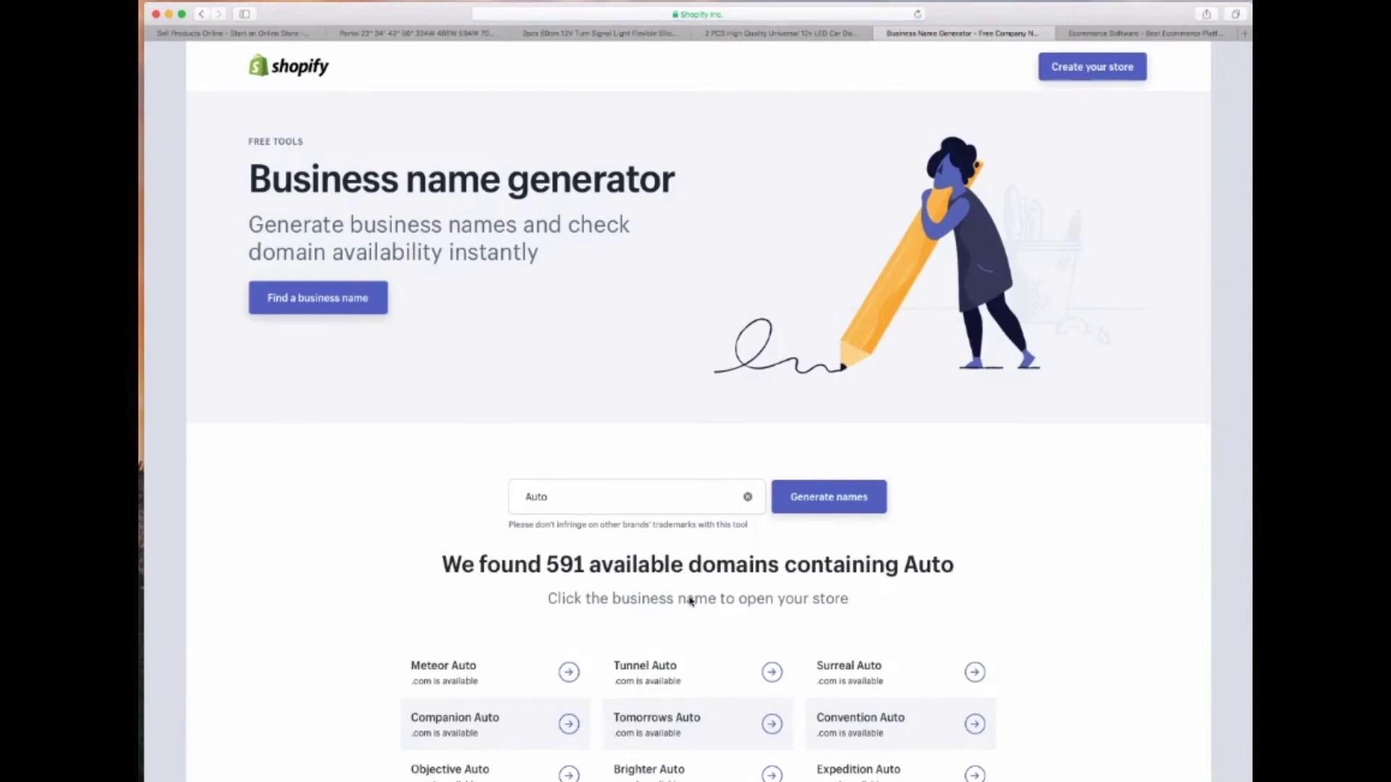
scroll(691, 600, down, 3)
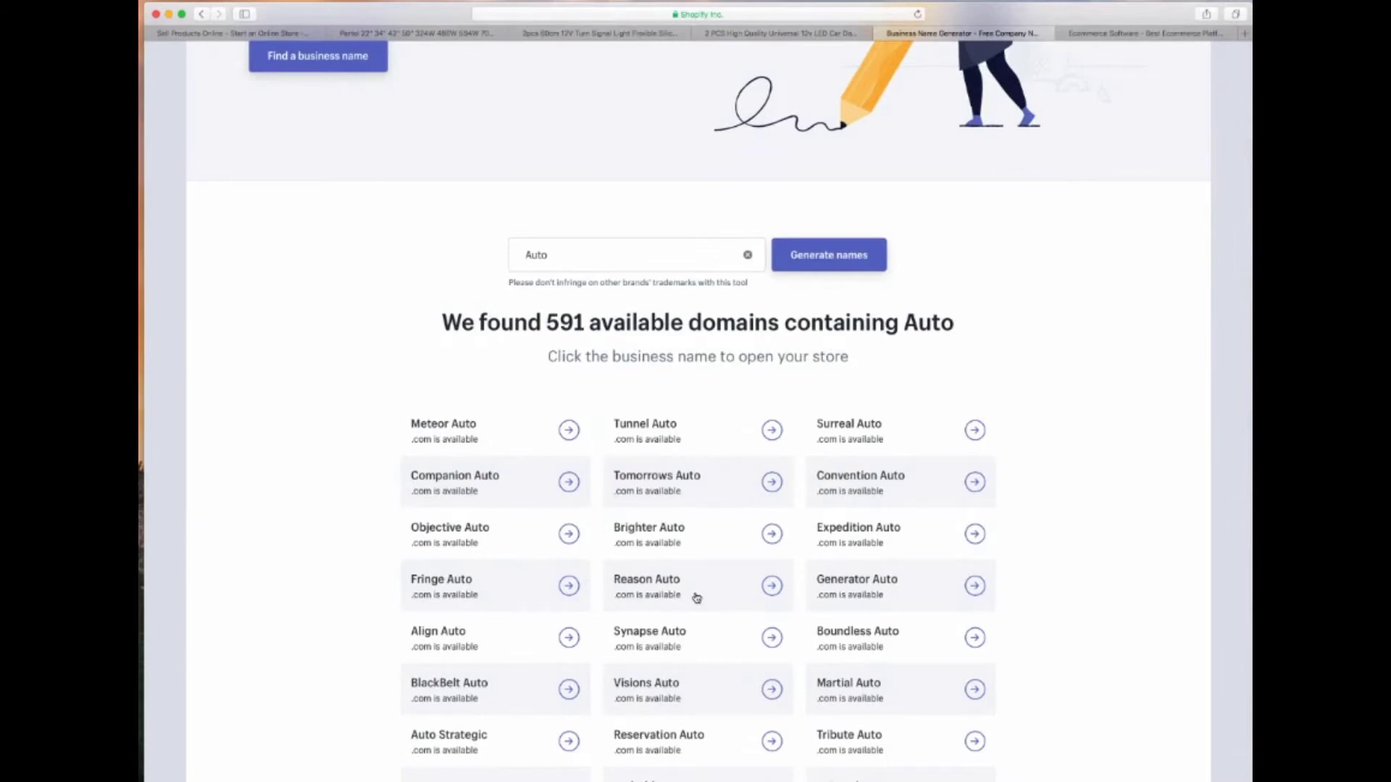
scroll(696, 596, down, 6)
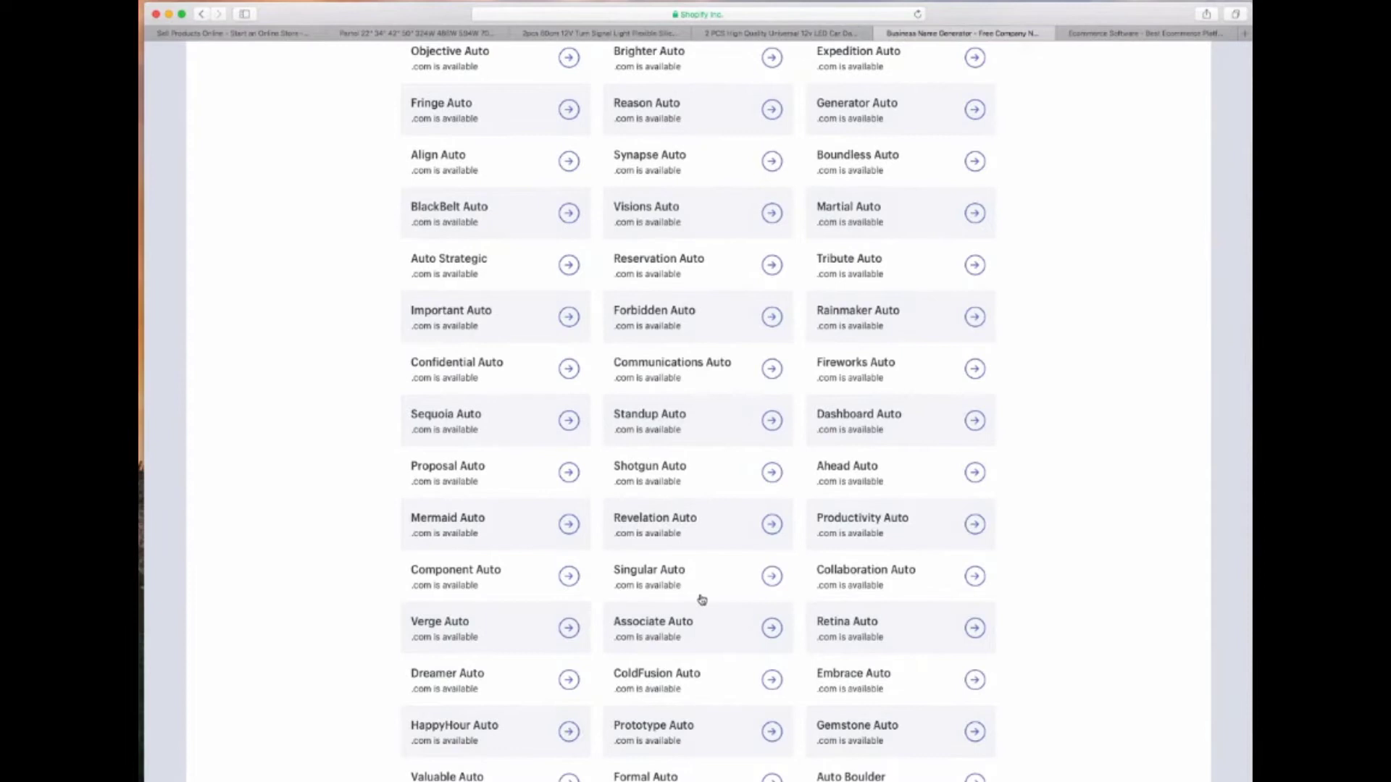
scroll(701, 600, down, 5)
scroll(702, 600, up, 8)
scroll(701, 600, up, 7)
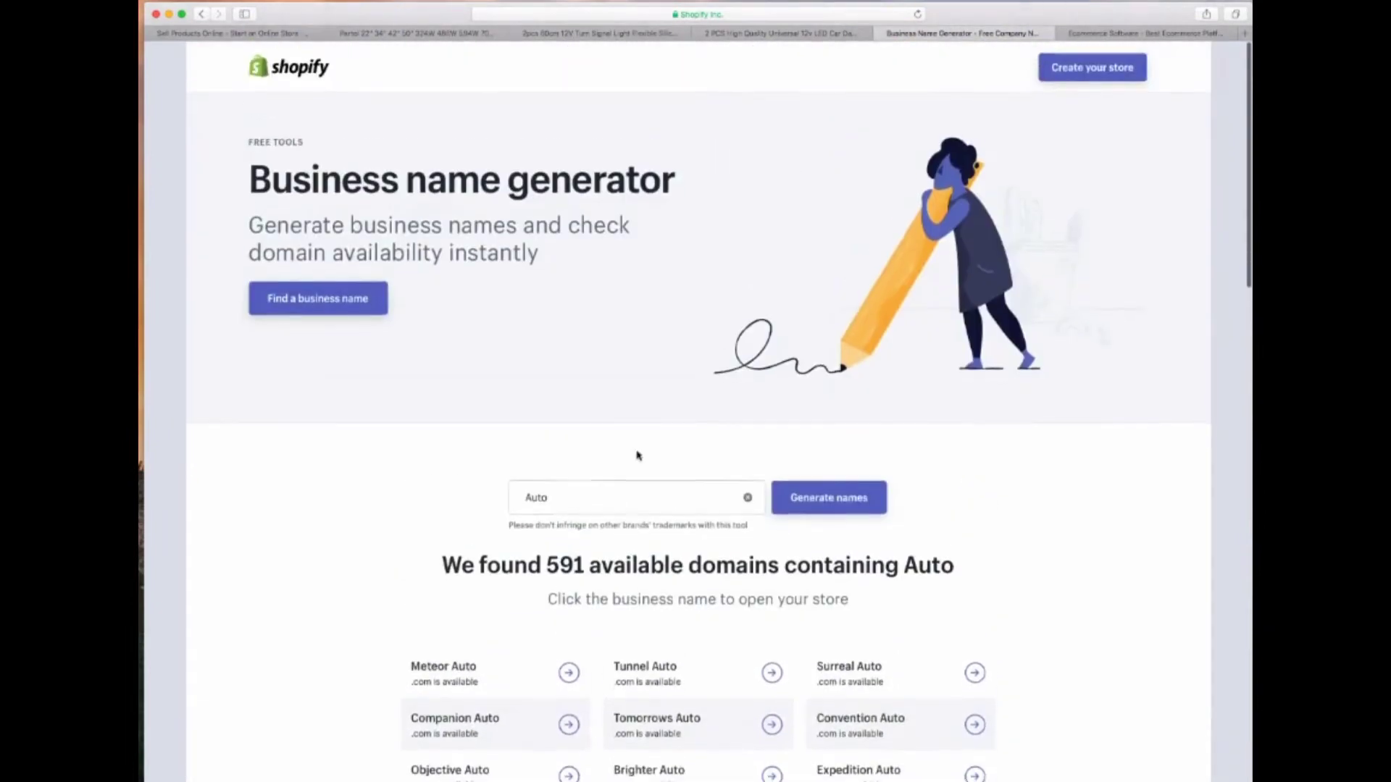
Search names for 'road Auto' and scroll through the available results
click(529, 497)
double_click(529, 497)
click(531, 497)
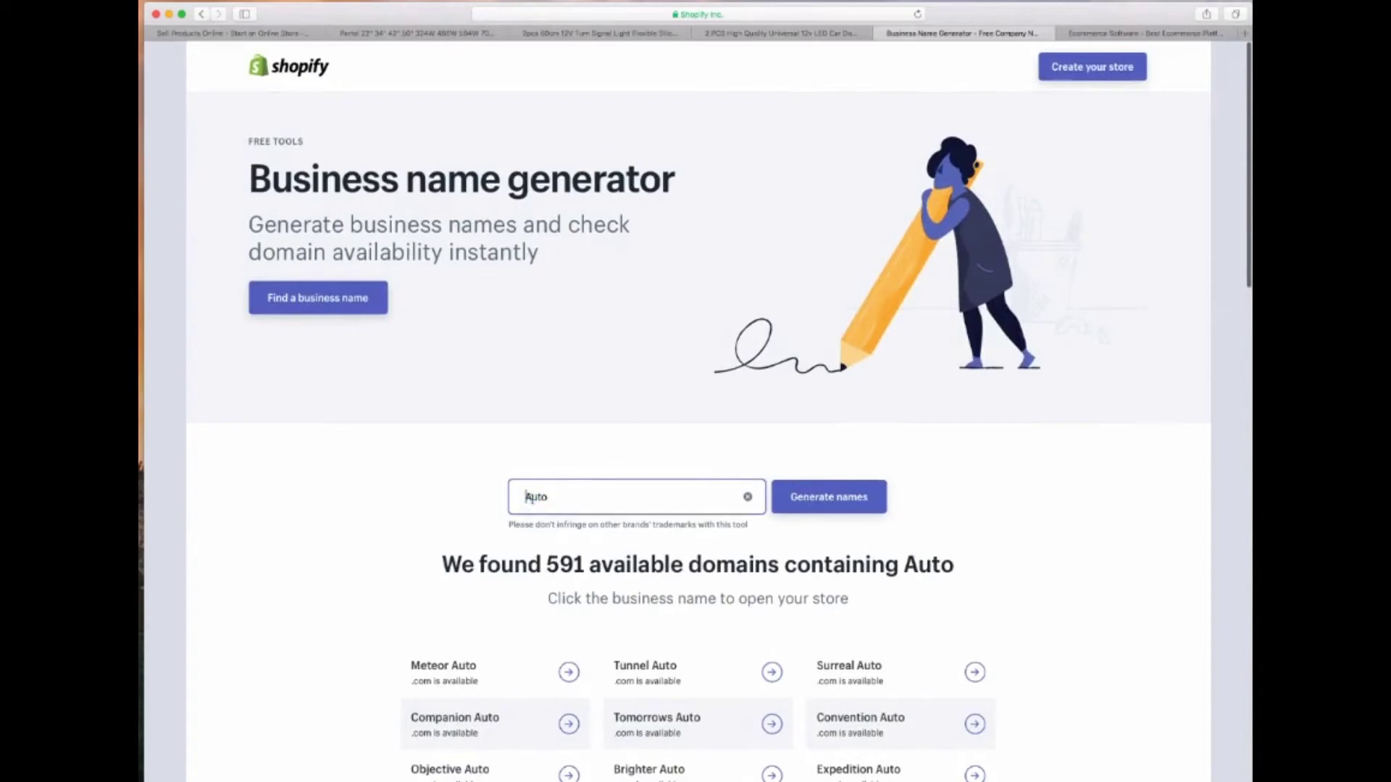
text(road)
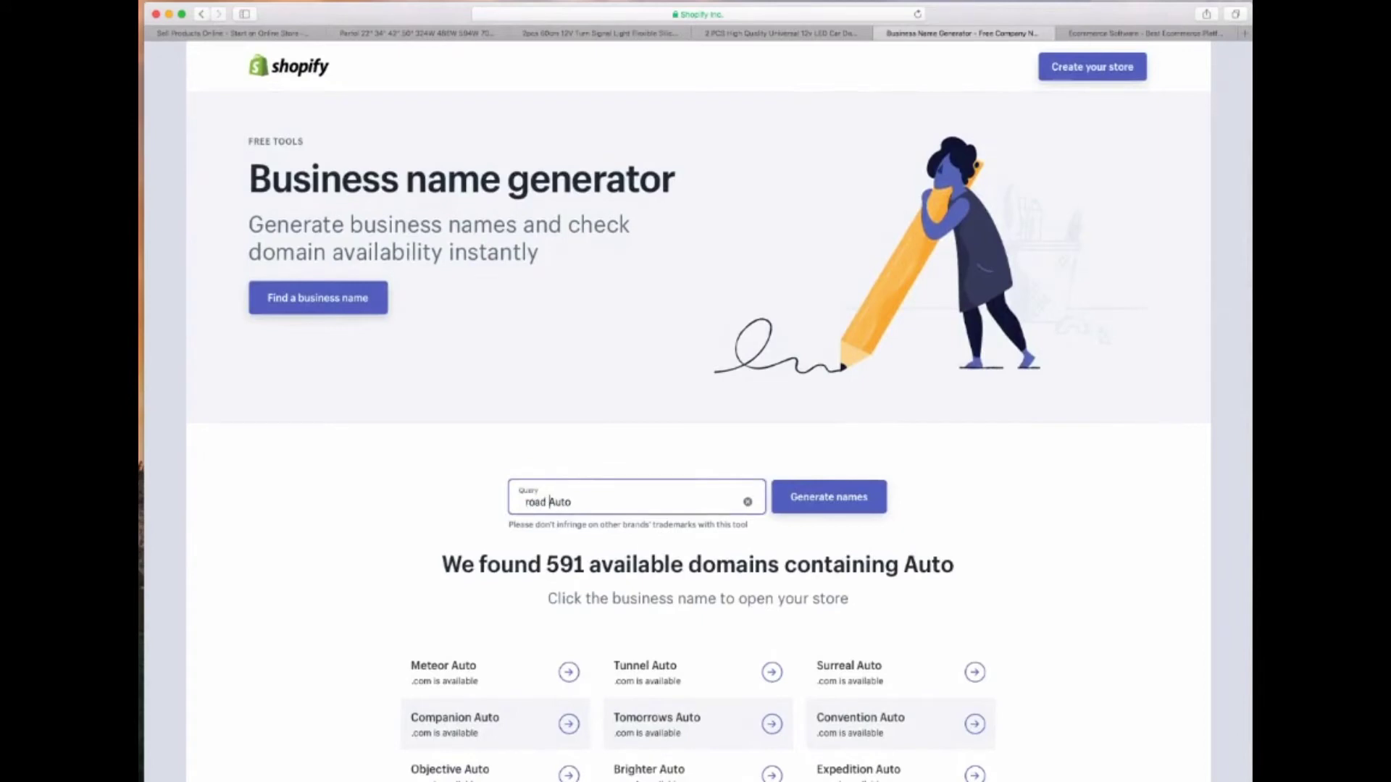
key(Return)
scroll(533, 507, down, 7)
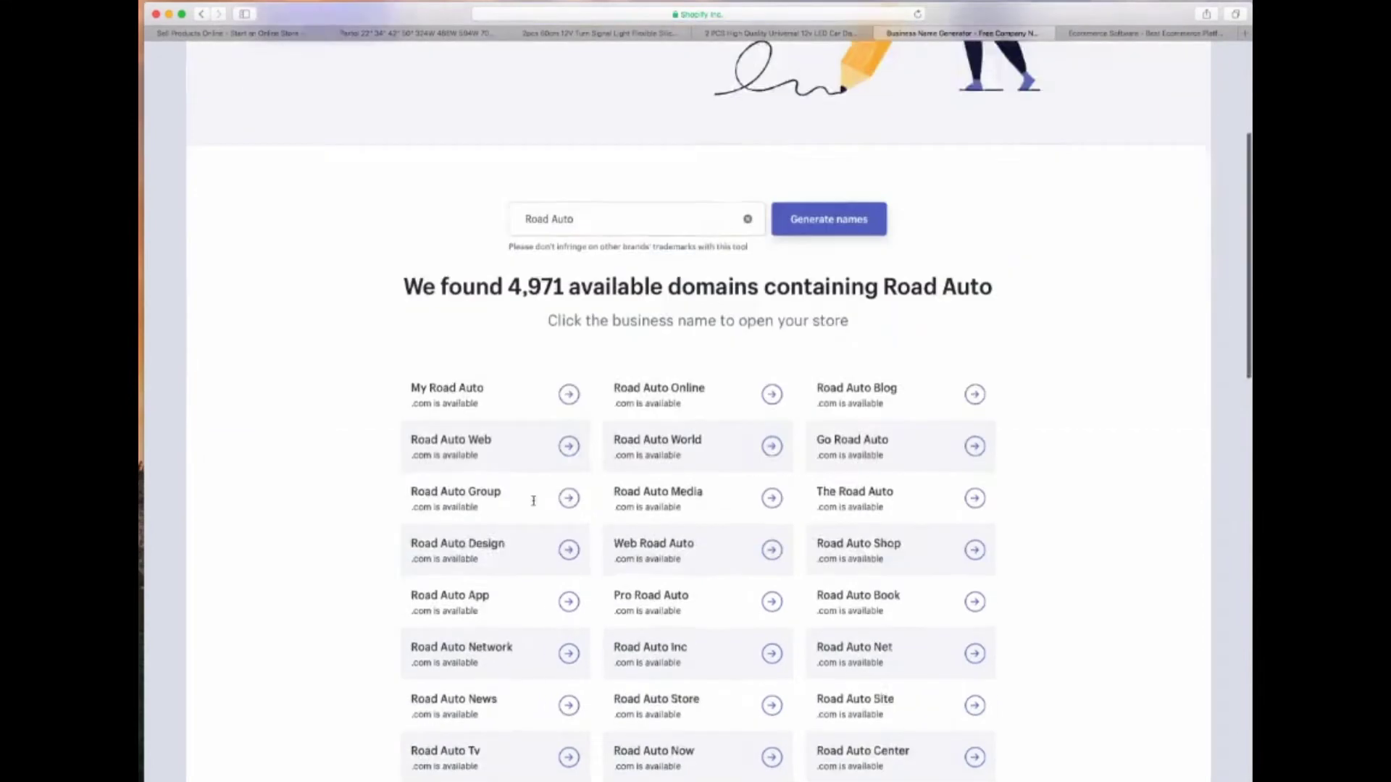
scroll(531, 510, down, 5)
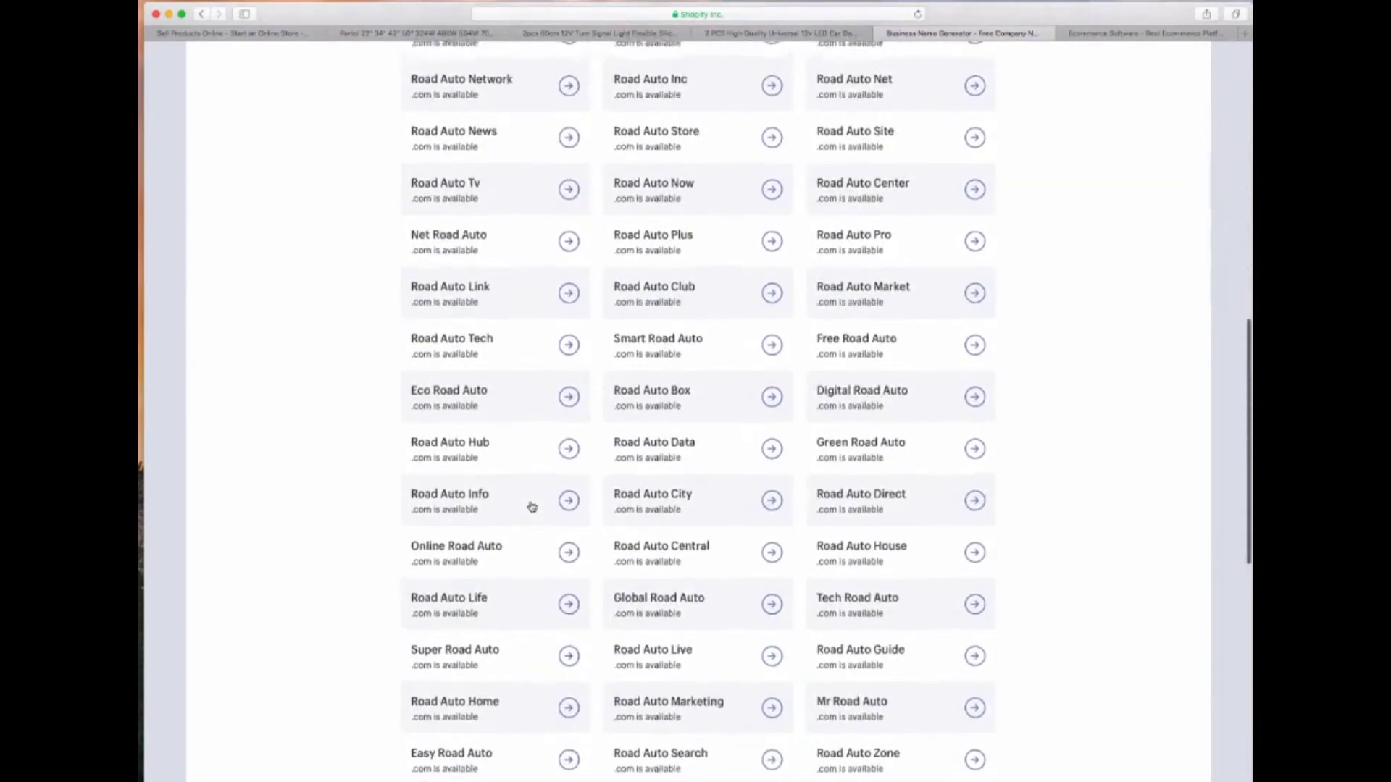
scroll(342, 537, up, 10)
scroll(341, 540, down, 4)
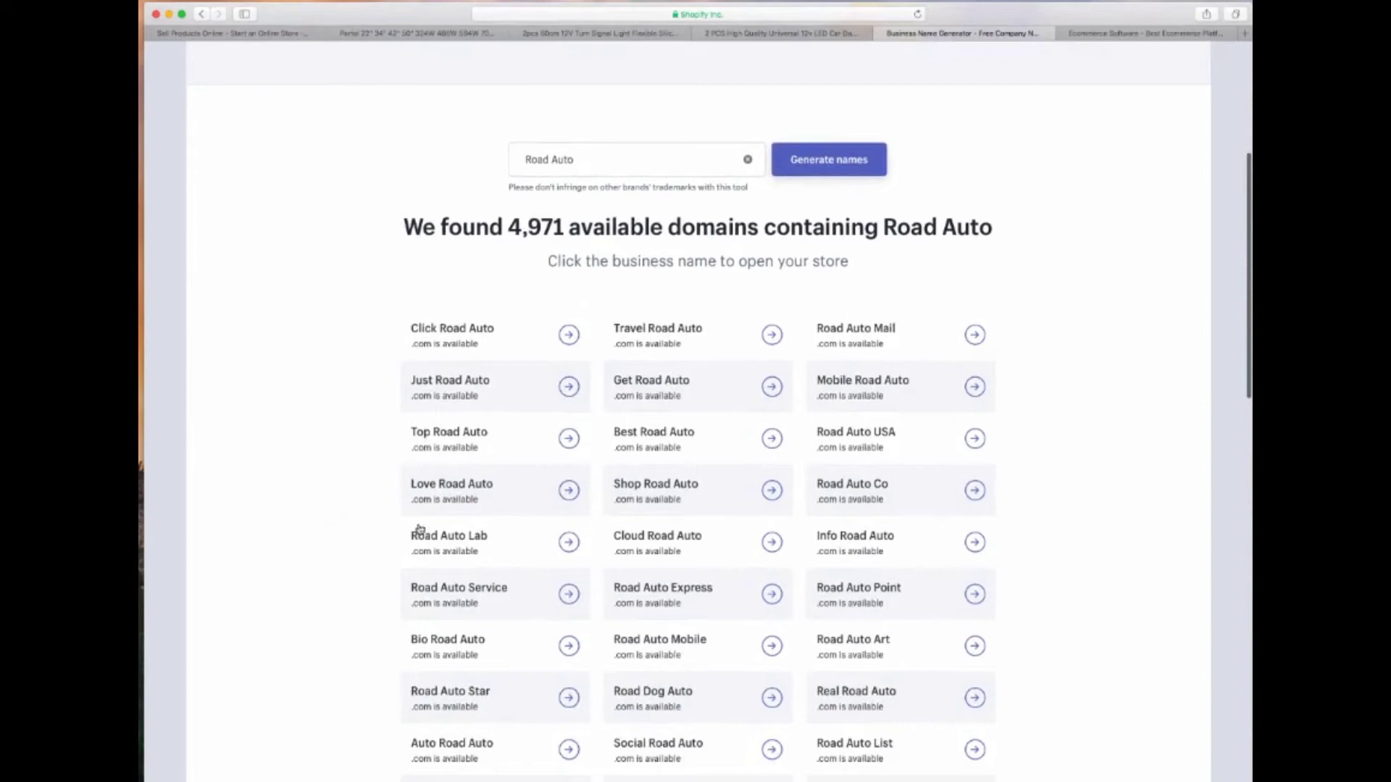
scroll(751, 457, down, 1)
scroll(751, 457, down, 2)
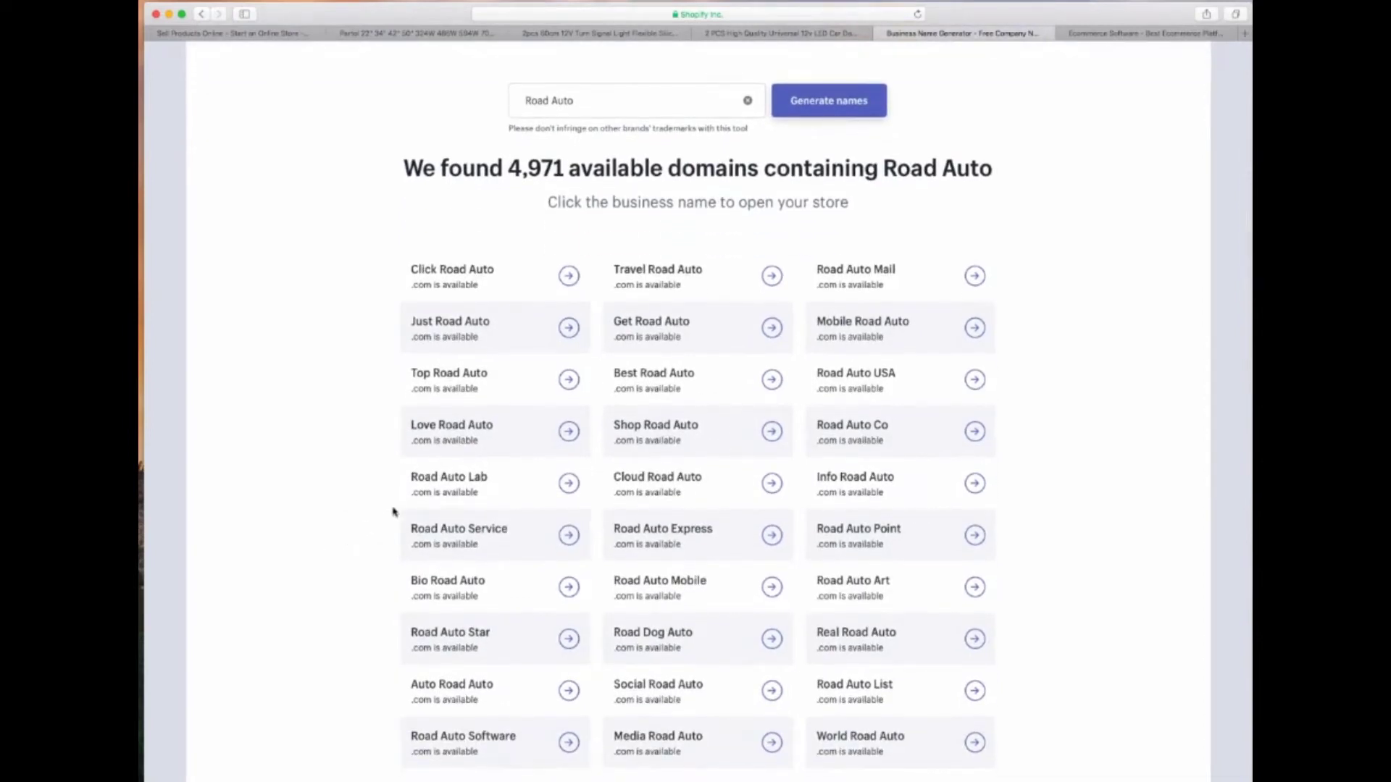
scroll(393, 511, down, 3)
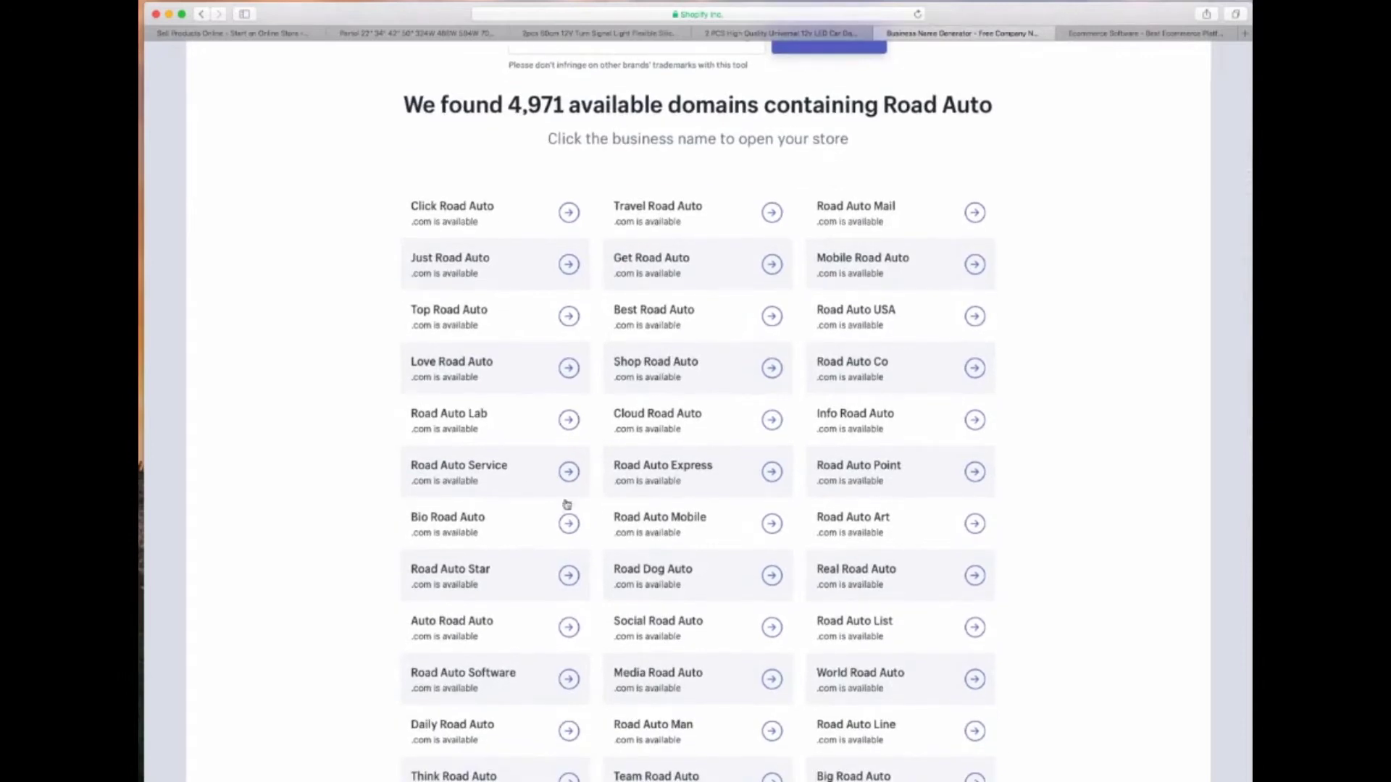
scroll(618, 569, down, 1)
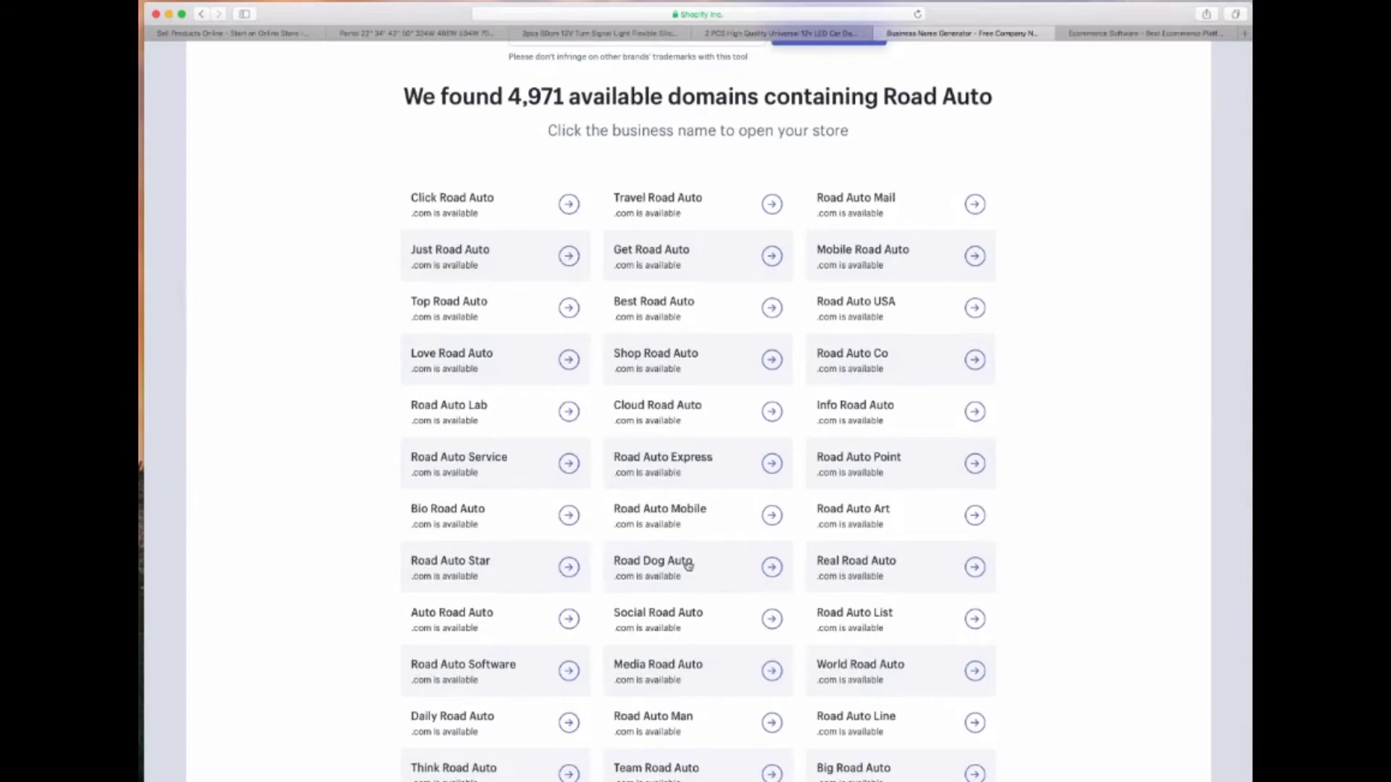
scroll(598, 576, down, 5)
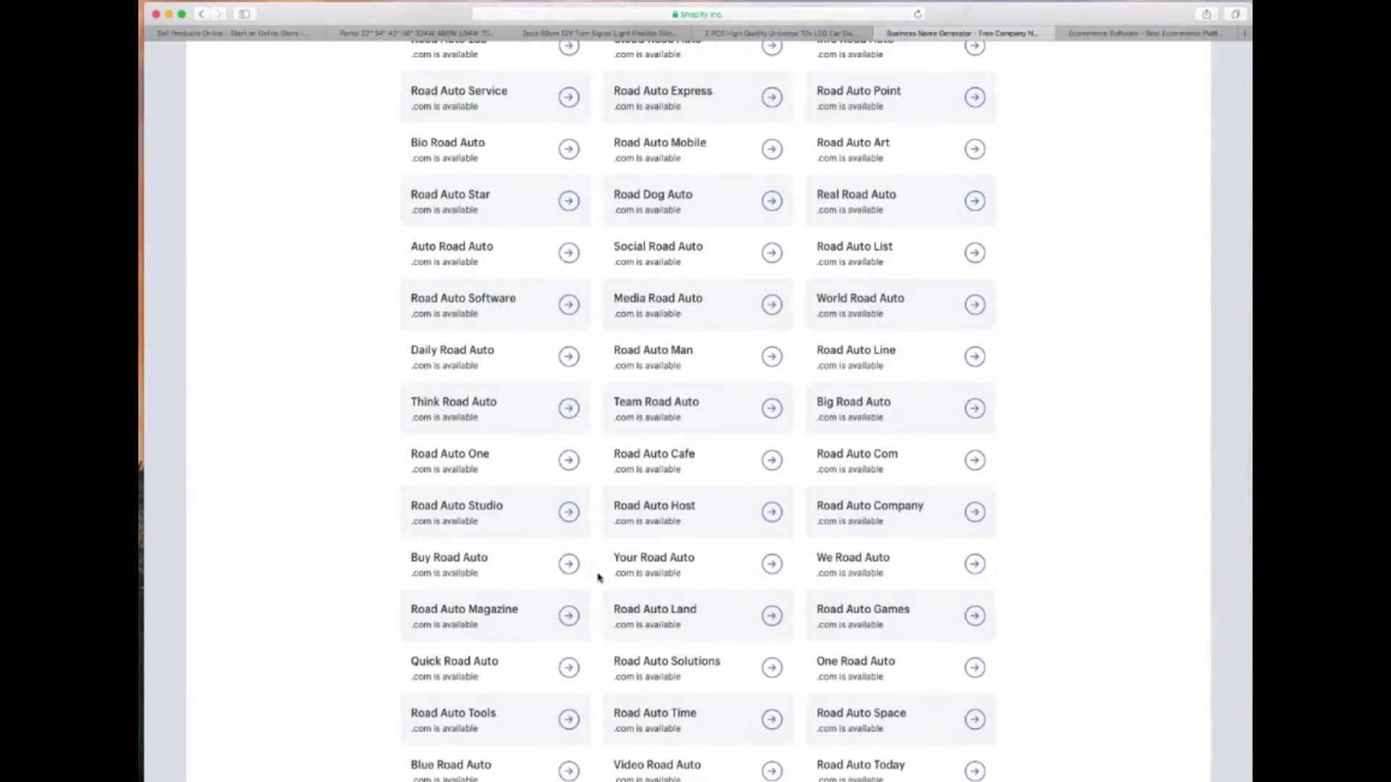
scroll(598, 577, down, 5)
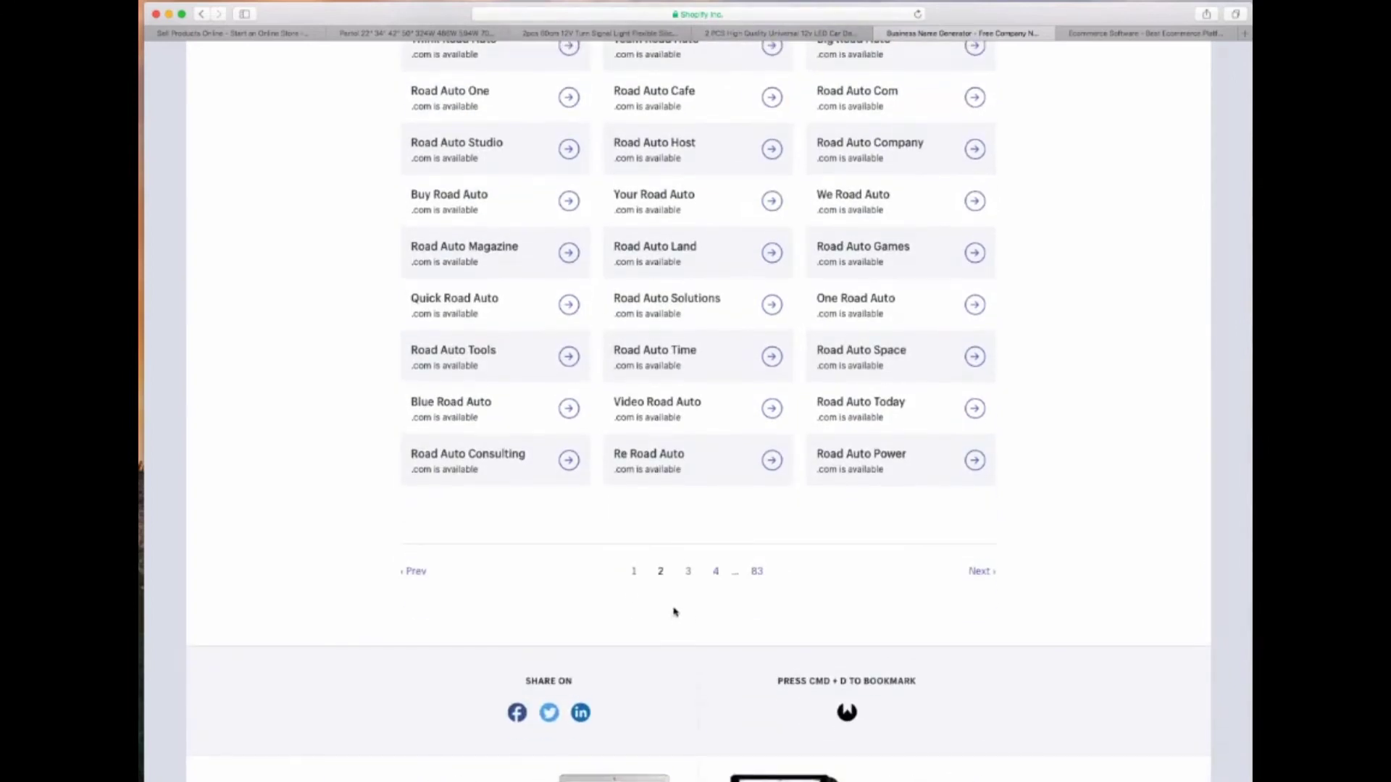
Check results page 3 in a separate tab, close it, then go to the free-trial signup page
click(684, 574)
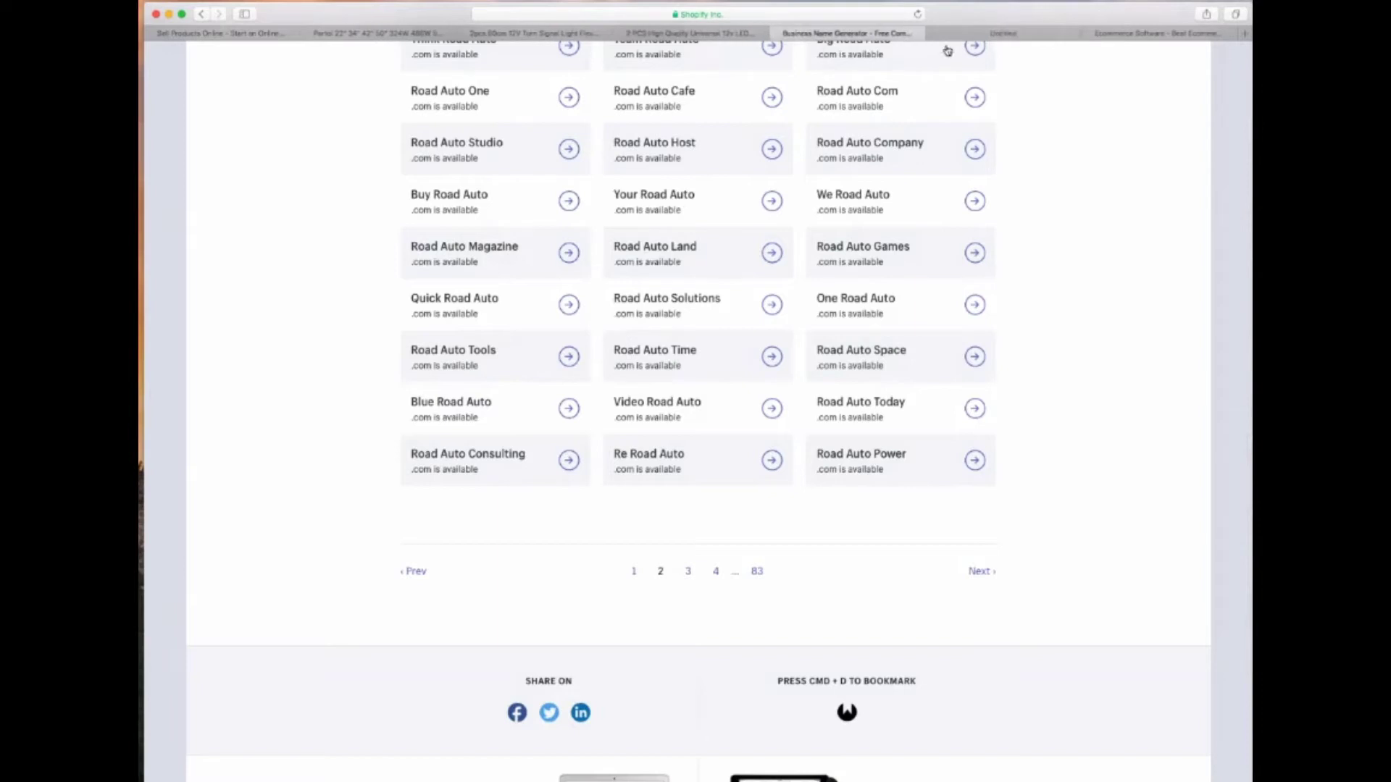
scroll(589, 336, down, 10)
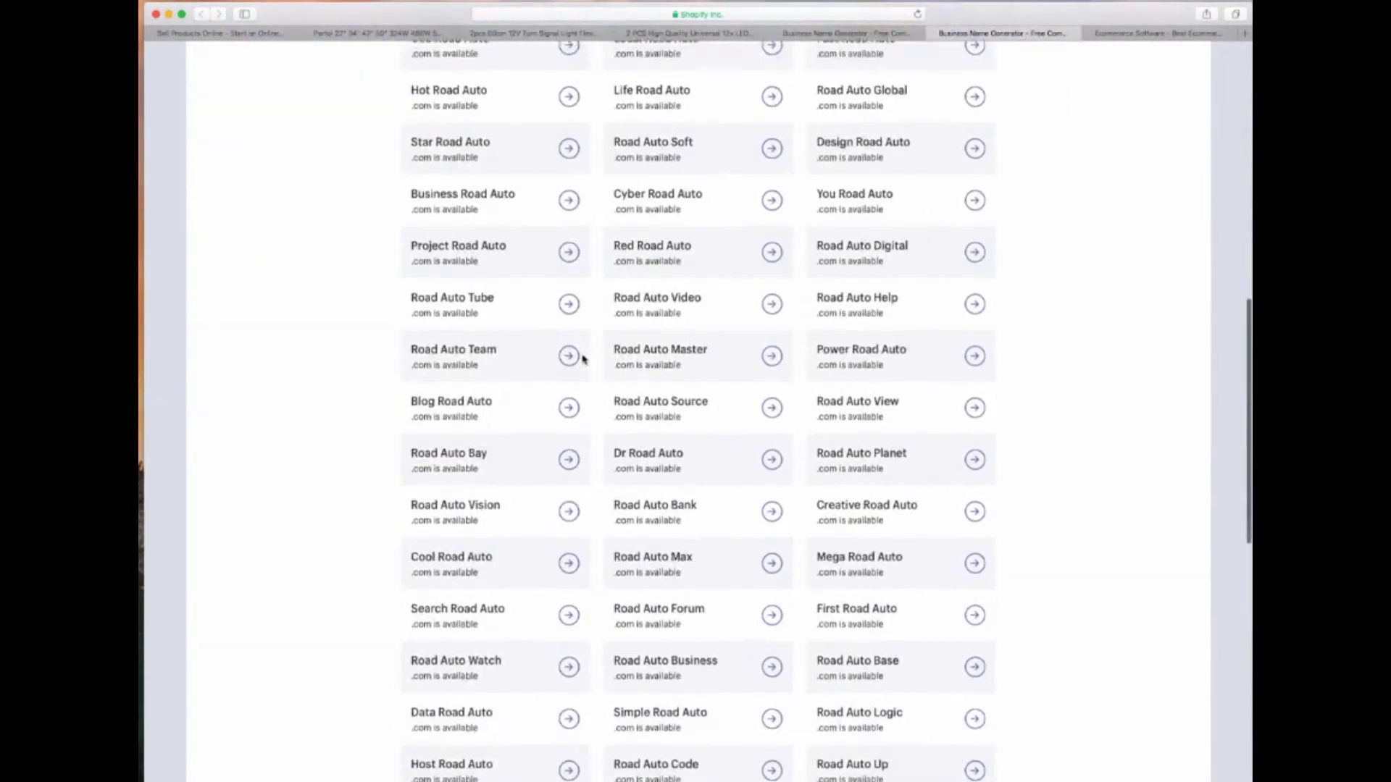
scroll(584, 360, down, 4)
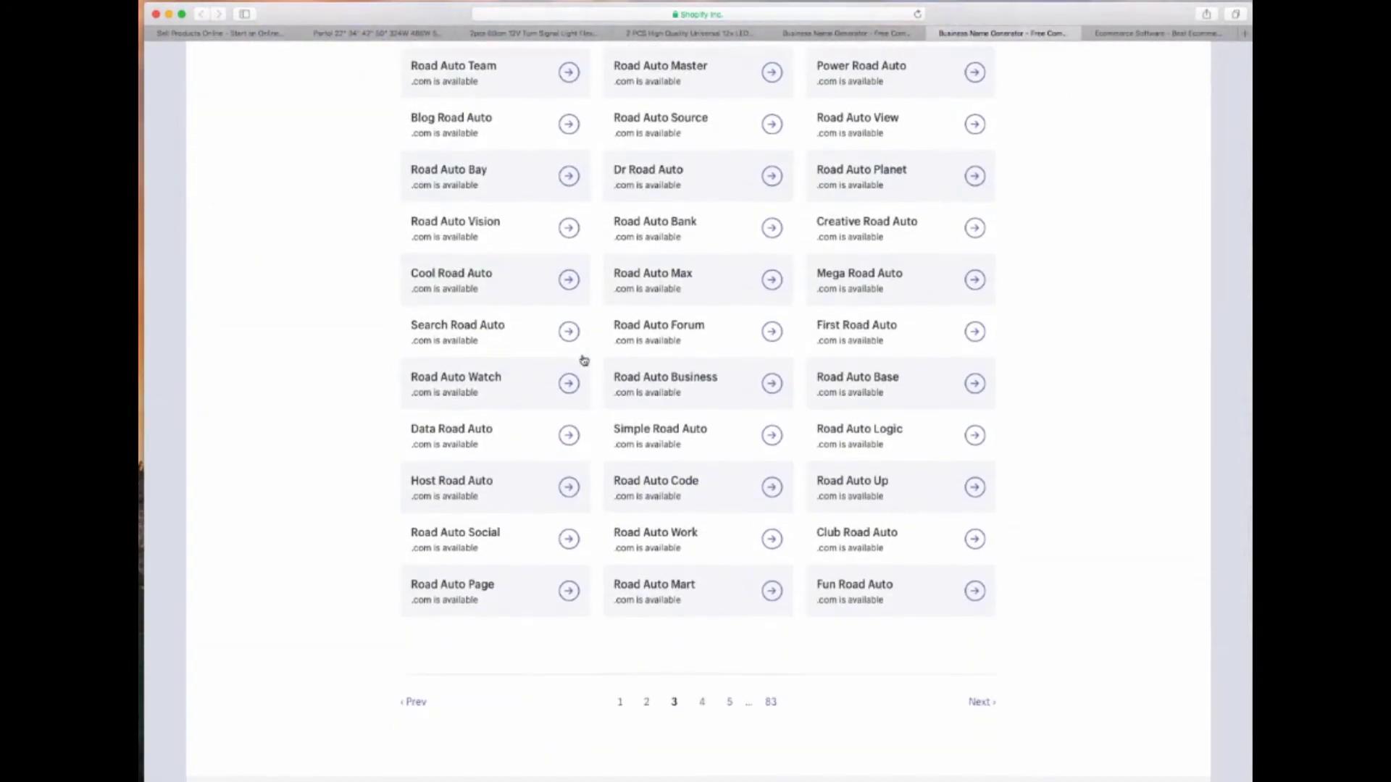
scroll(584, 360, up, 15)
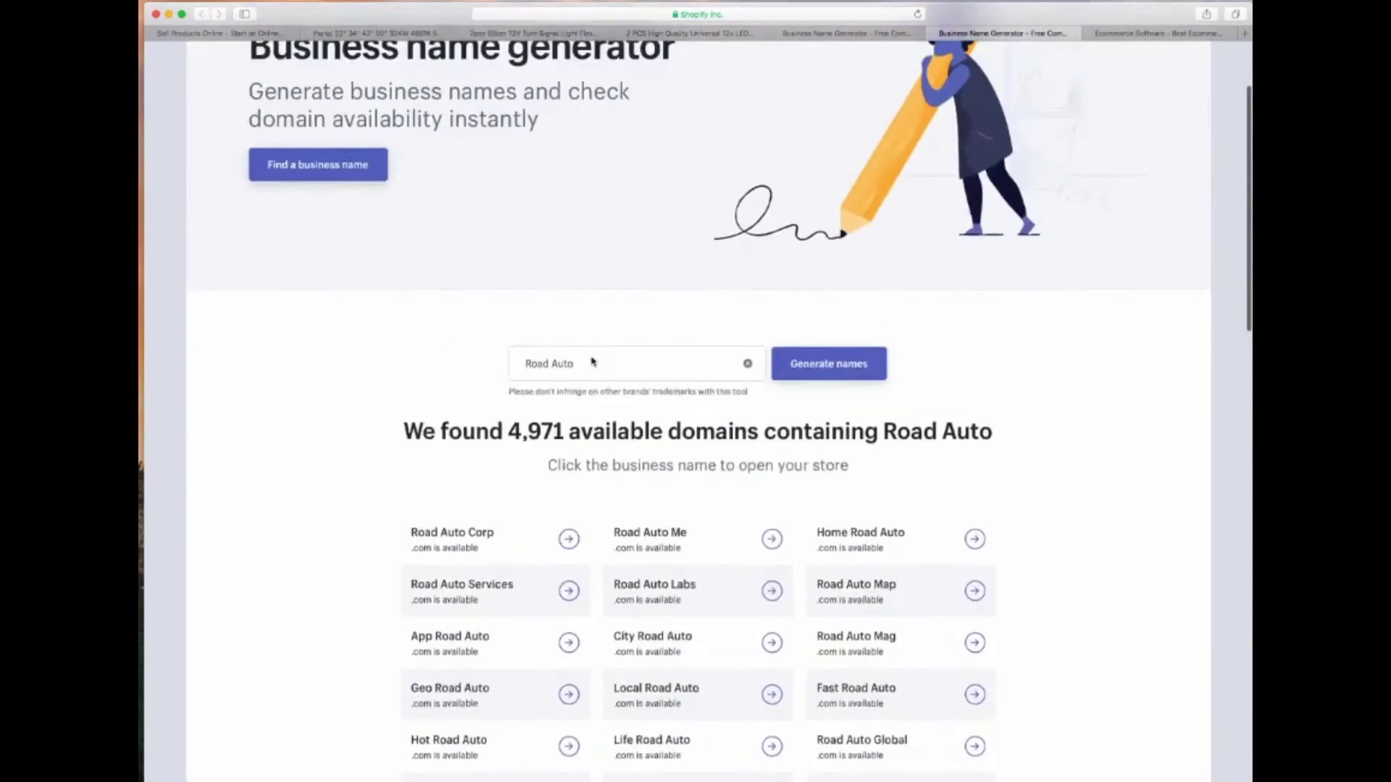
click(934, 33)
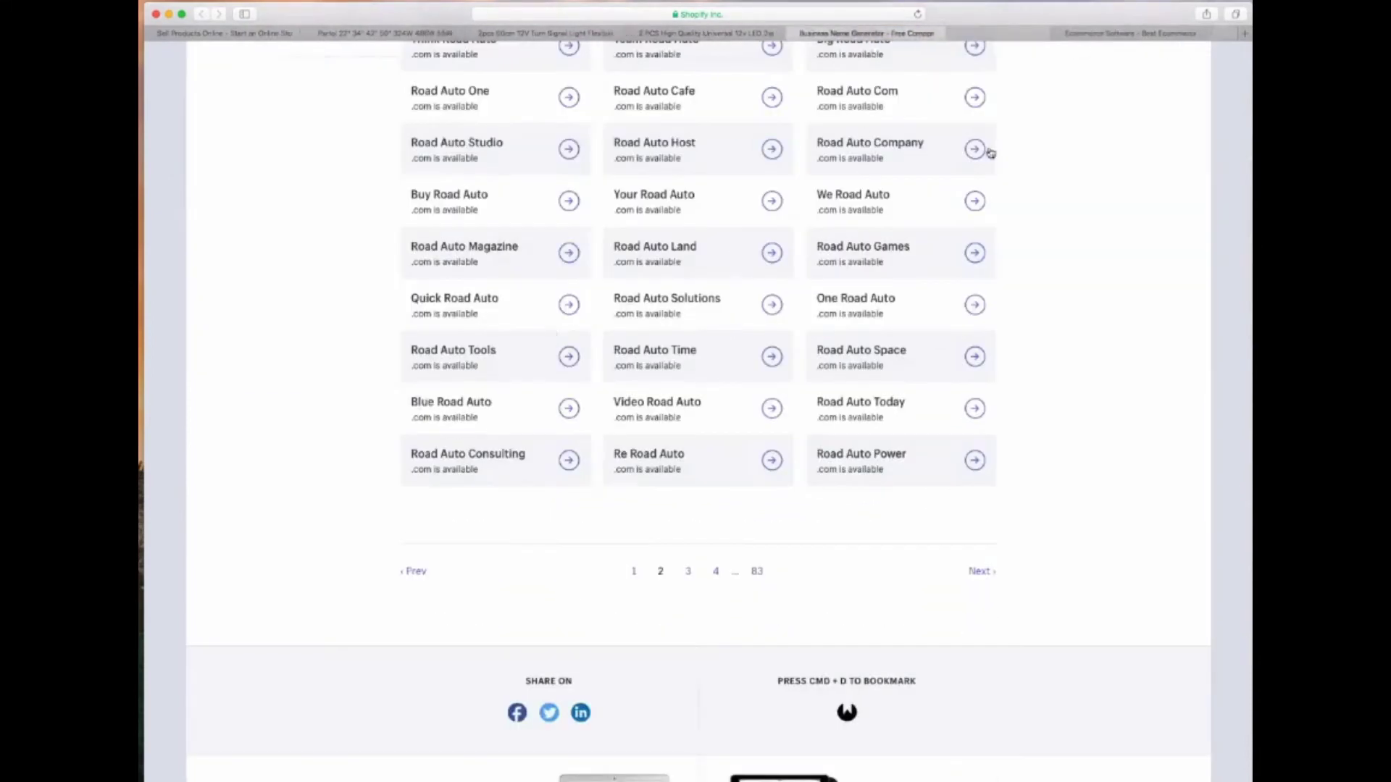
scroll(649, 377, up, 9)
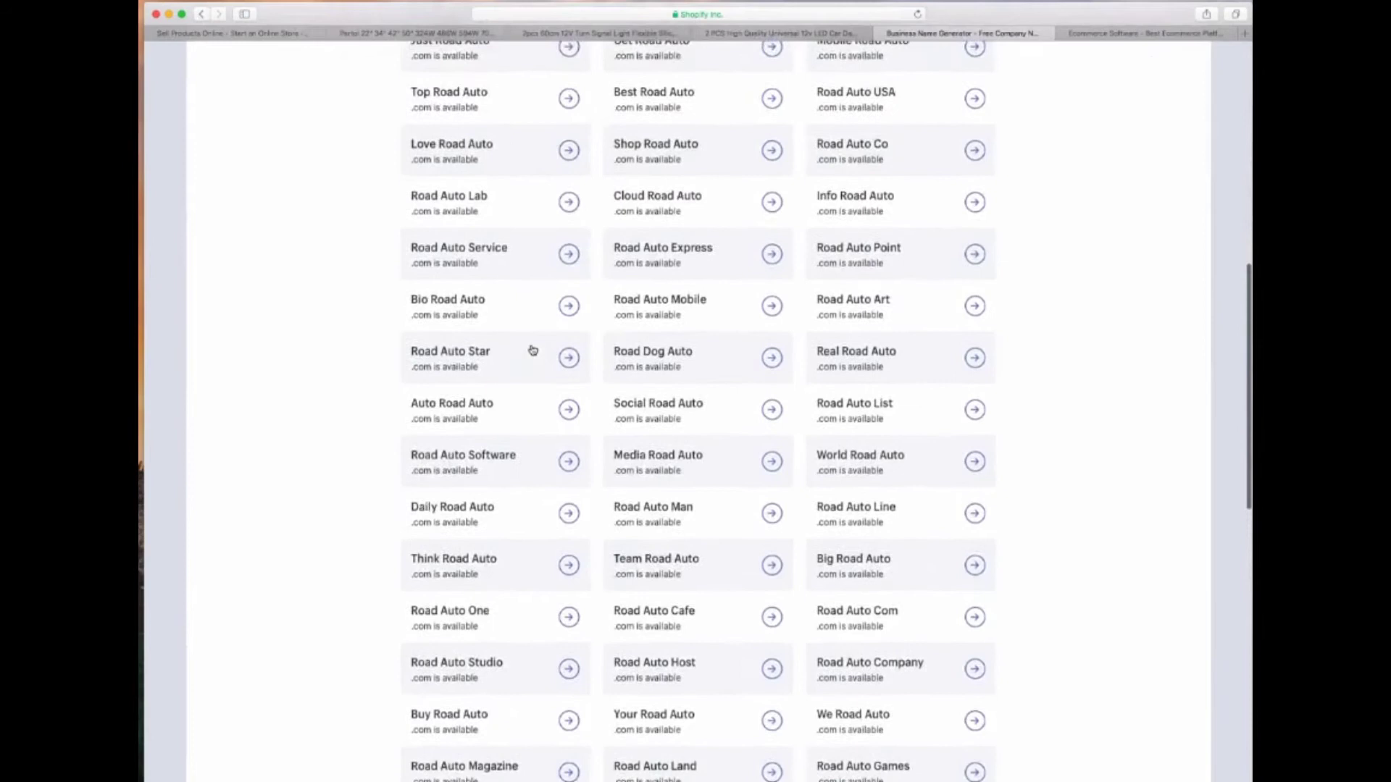
scroll(533, 350, up, 2)
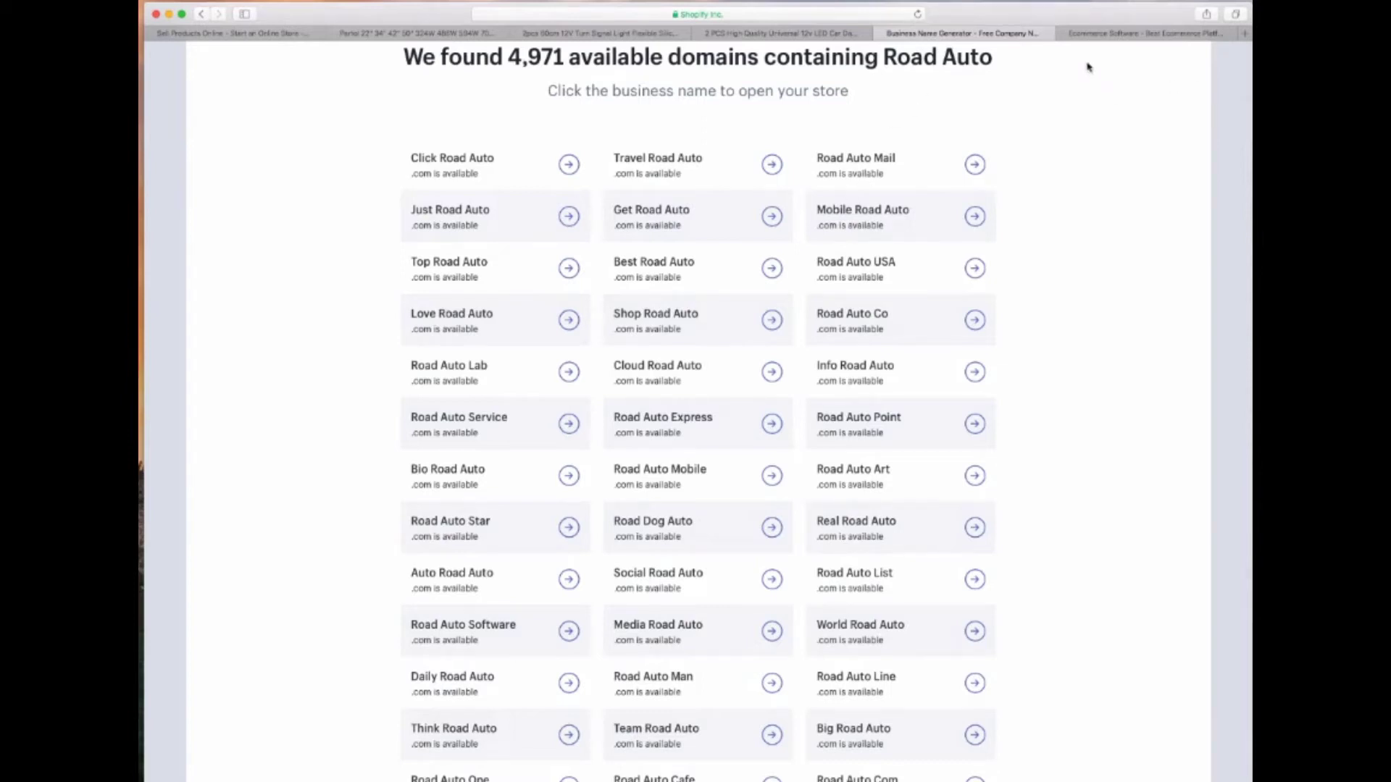
click(1085, 38)
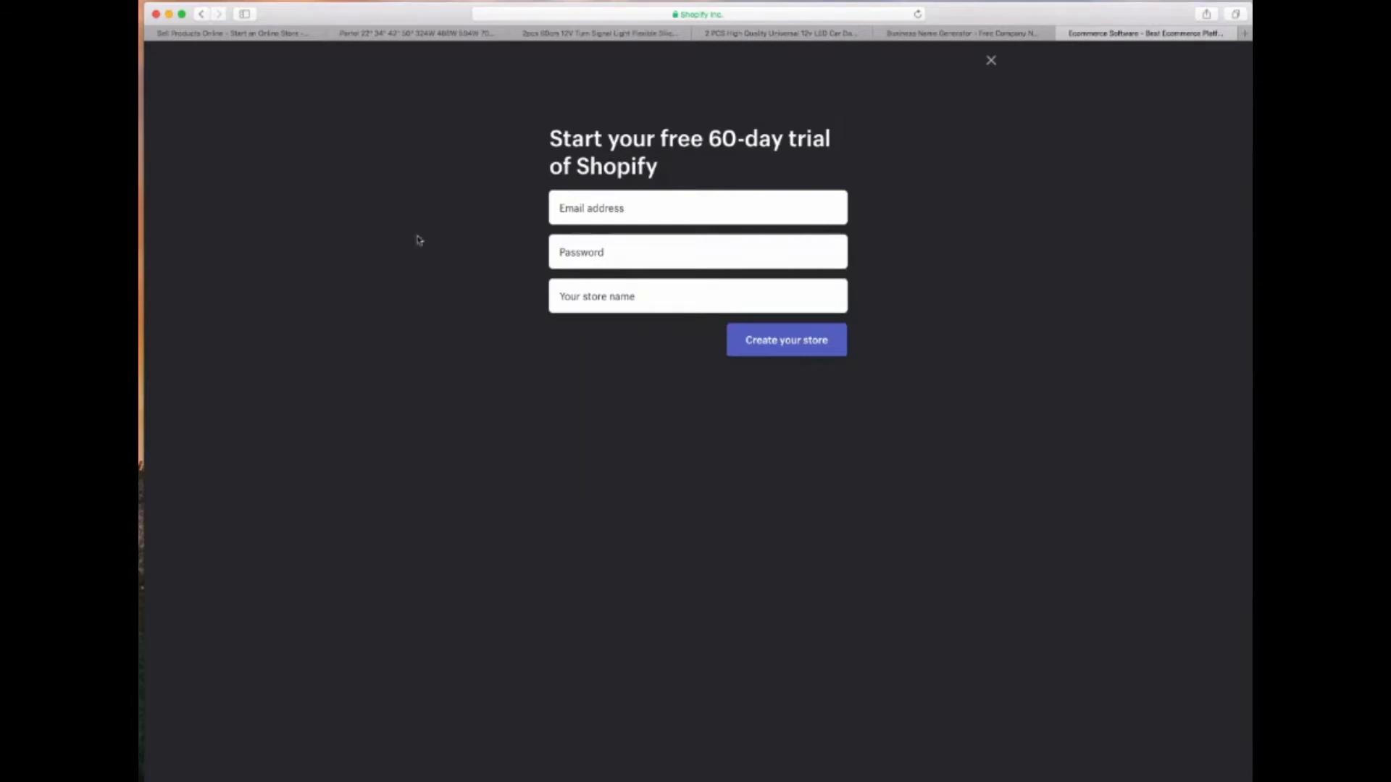
Enter the account e-mail, password and store name RoadDogAutobody, create the store, and decline saving the password
click(569, 206)
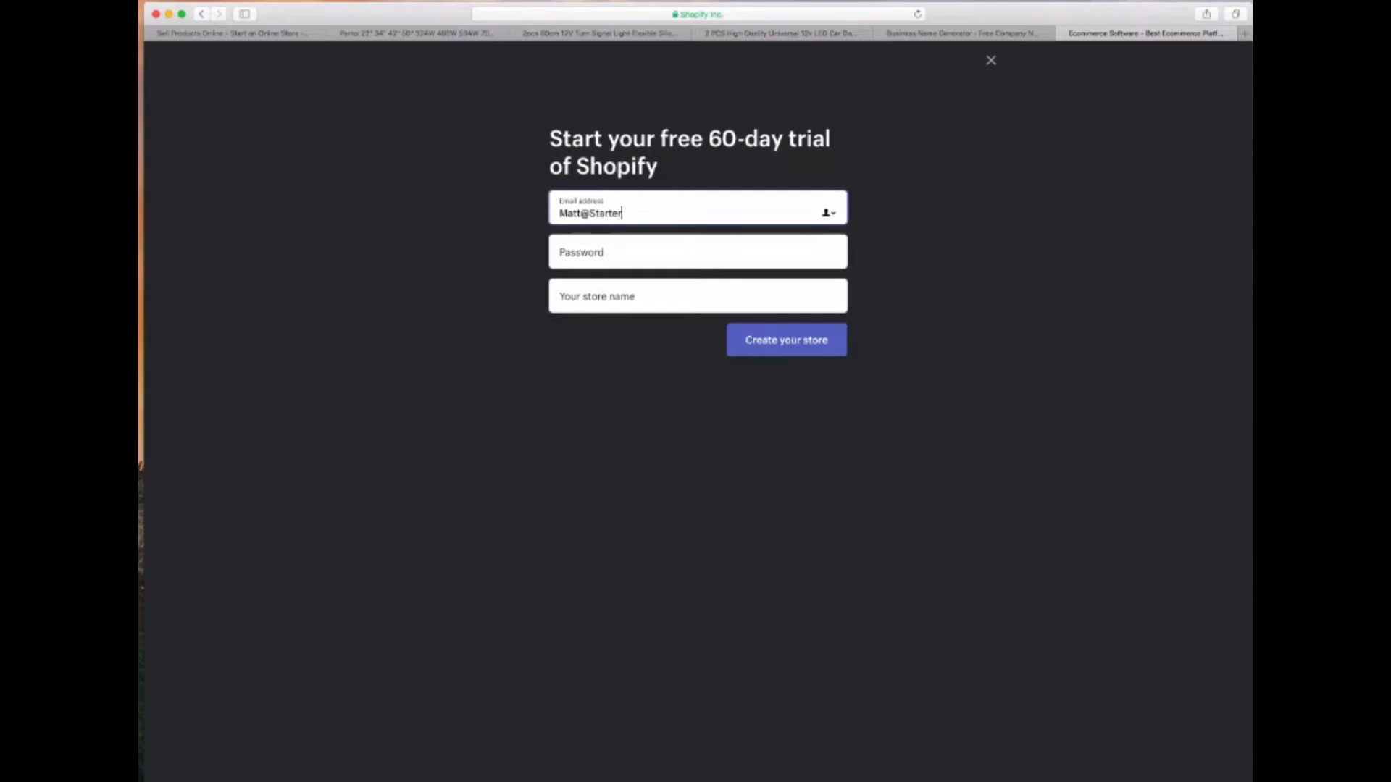
key(Tab)
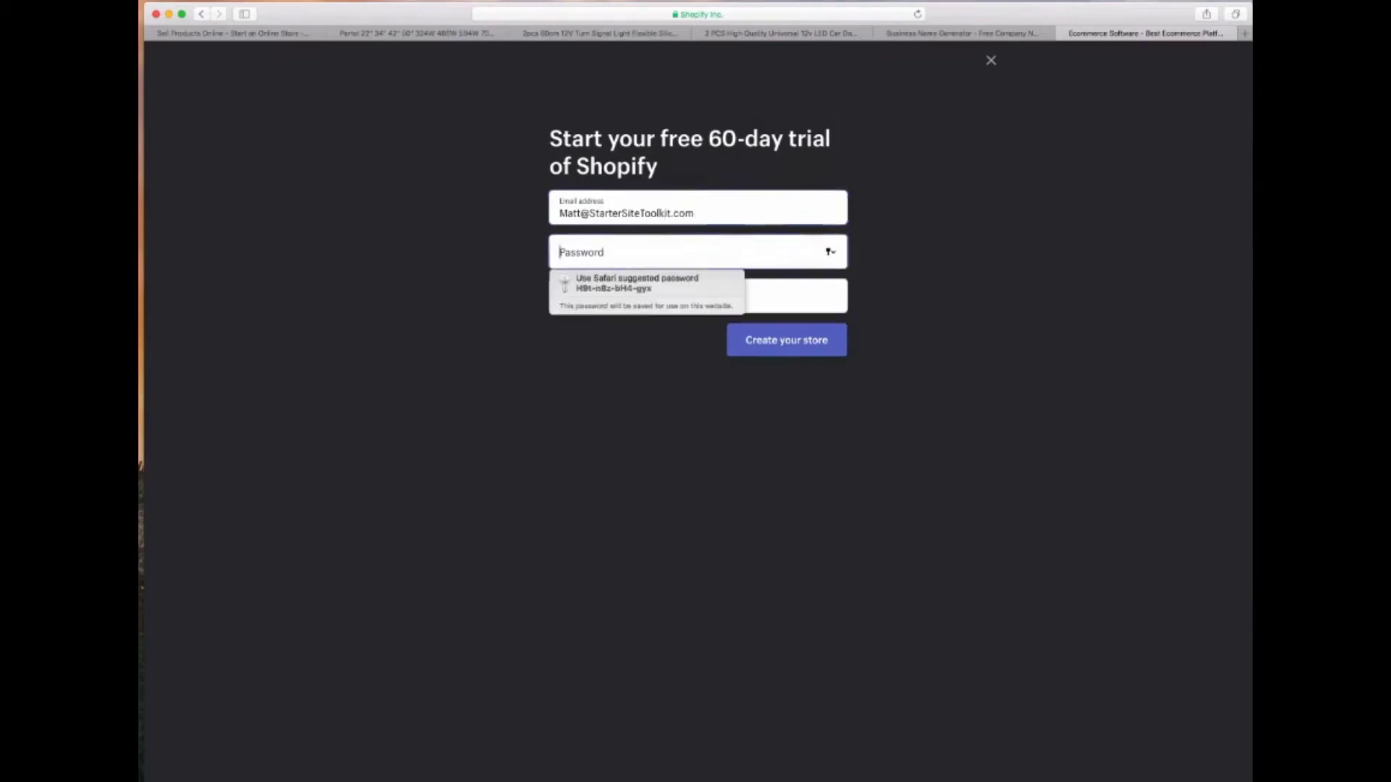
text(************)
key(Tab)
text(RoadDogAutobody)
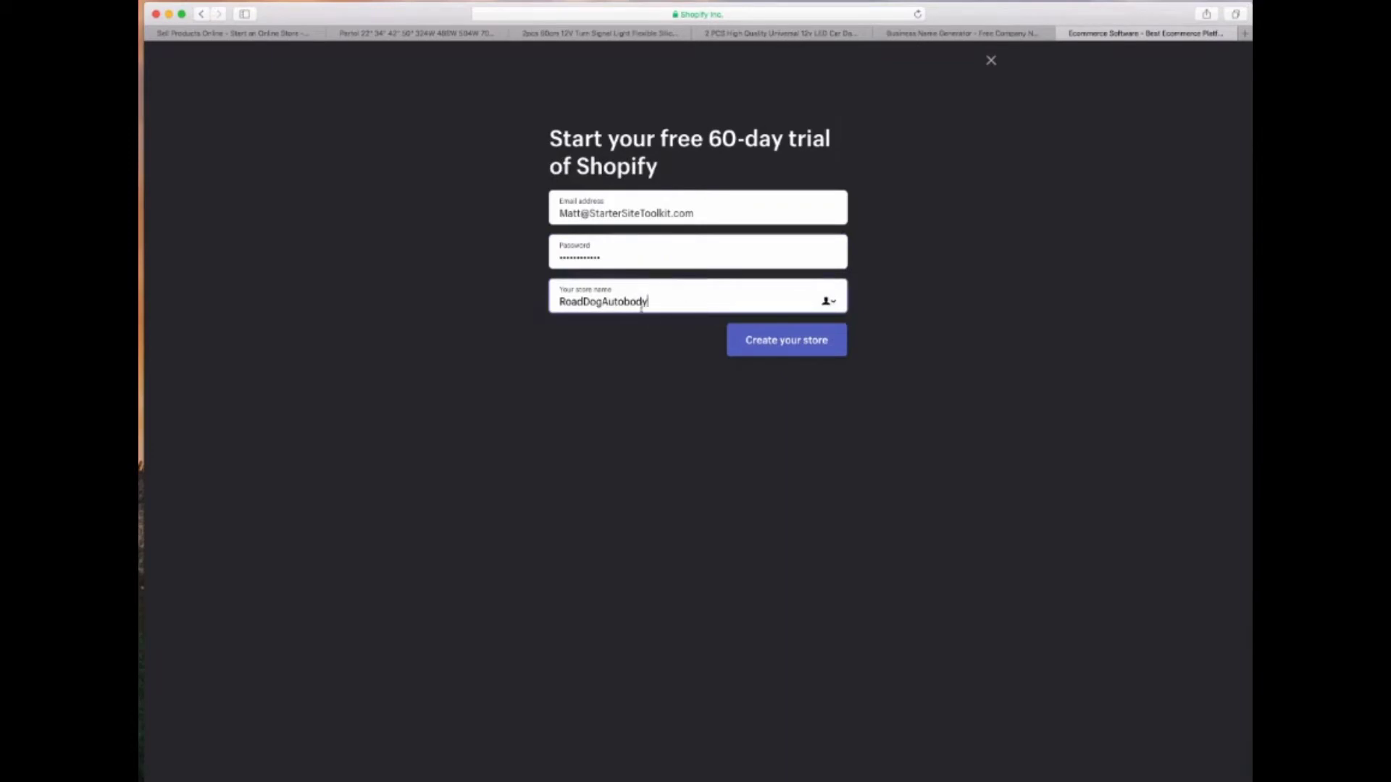
click(642, 350)
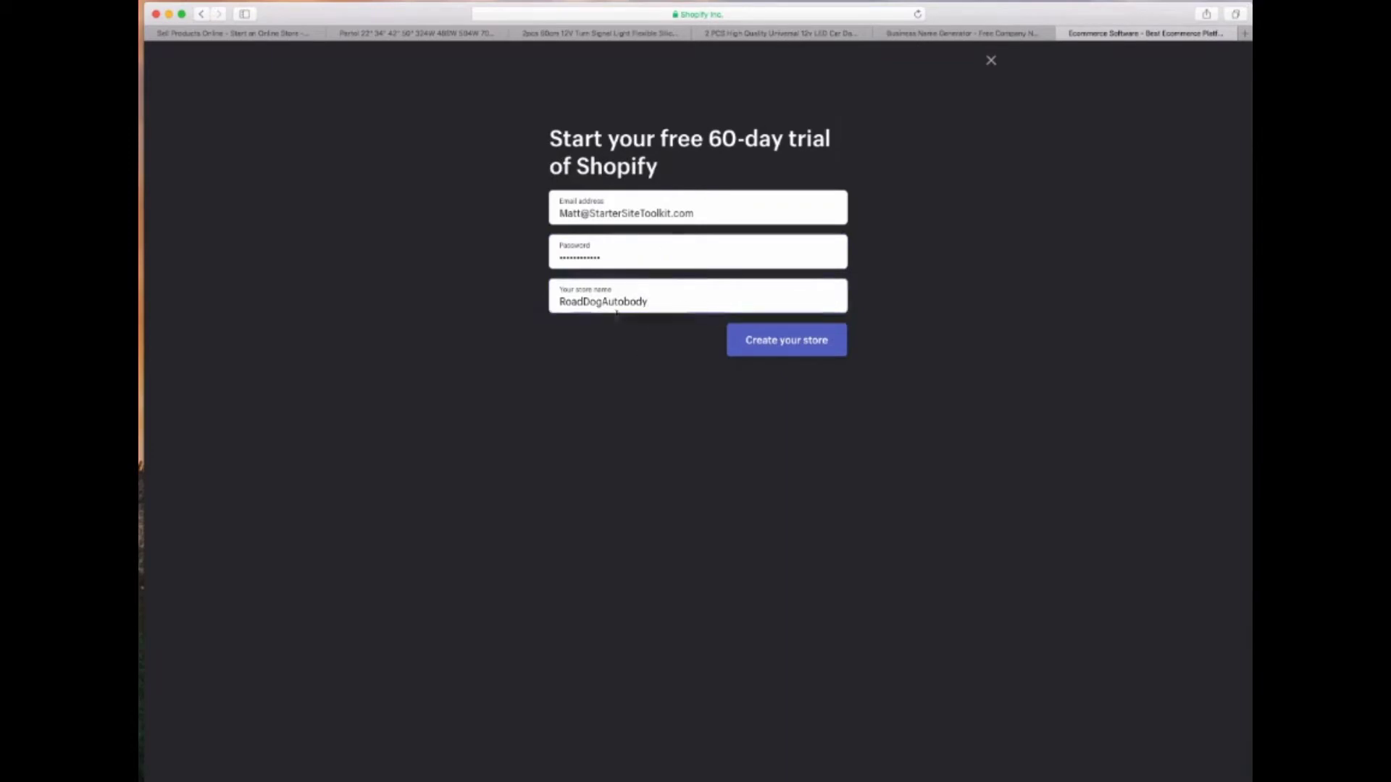
click(800, 353)
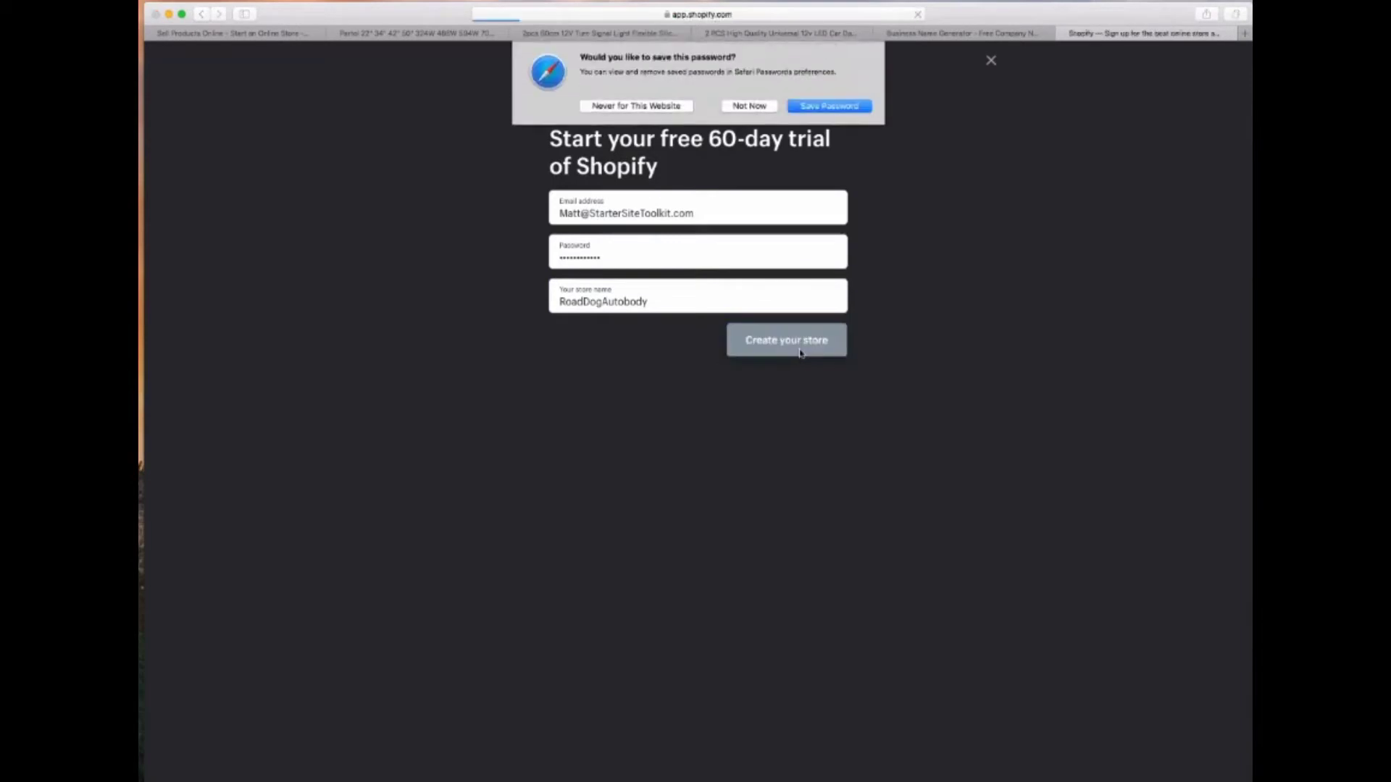
click(749, 106)
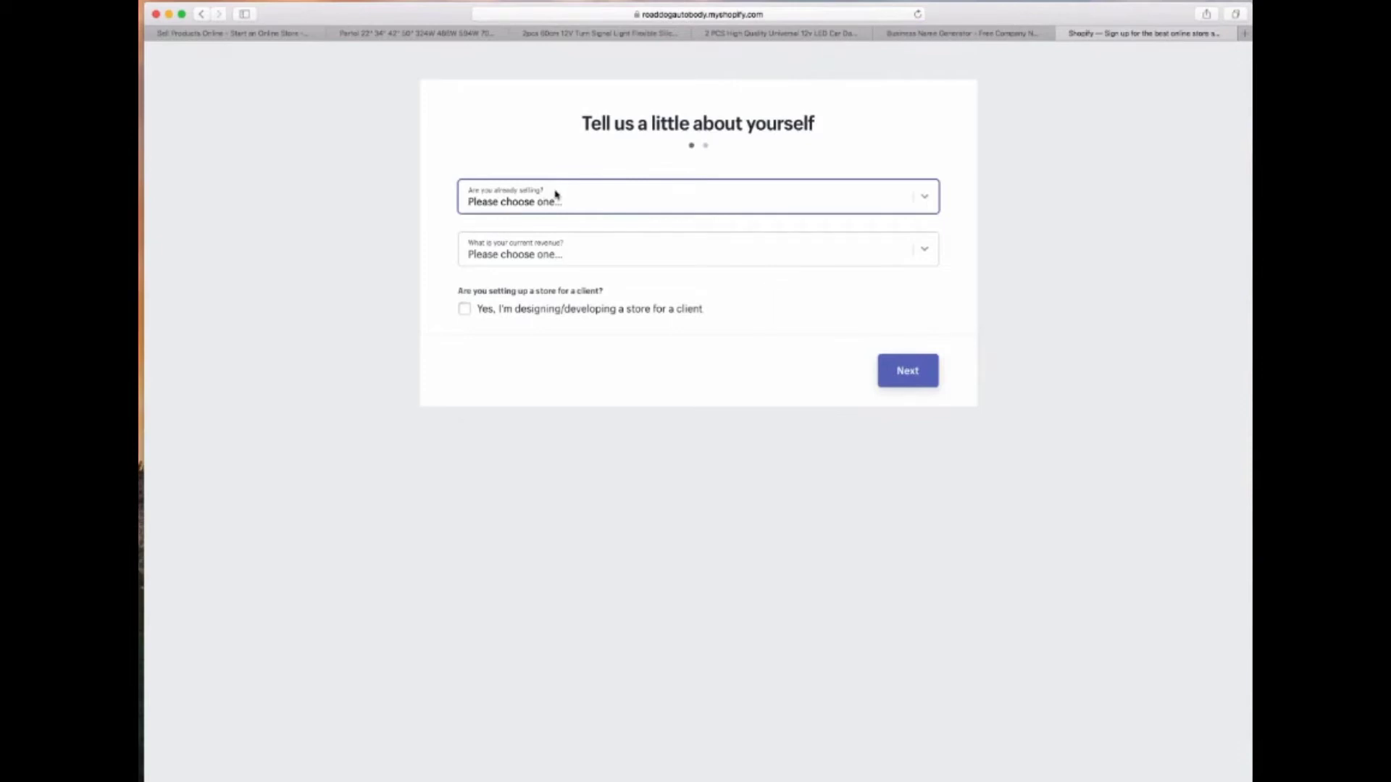
Answer 'I'm not selling products yet' and '$0 (I'm just getting started)' revenue, then continue
click(521, 200)
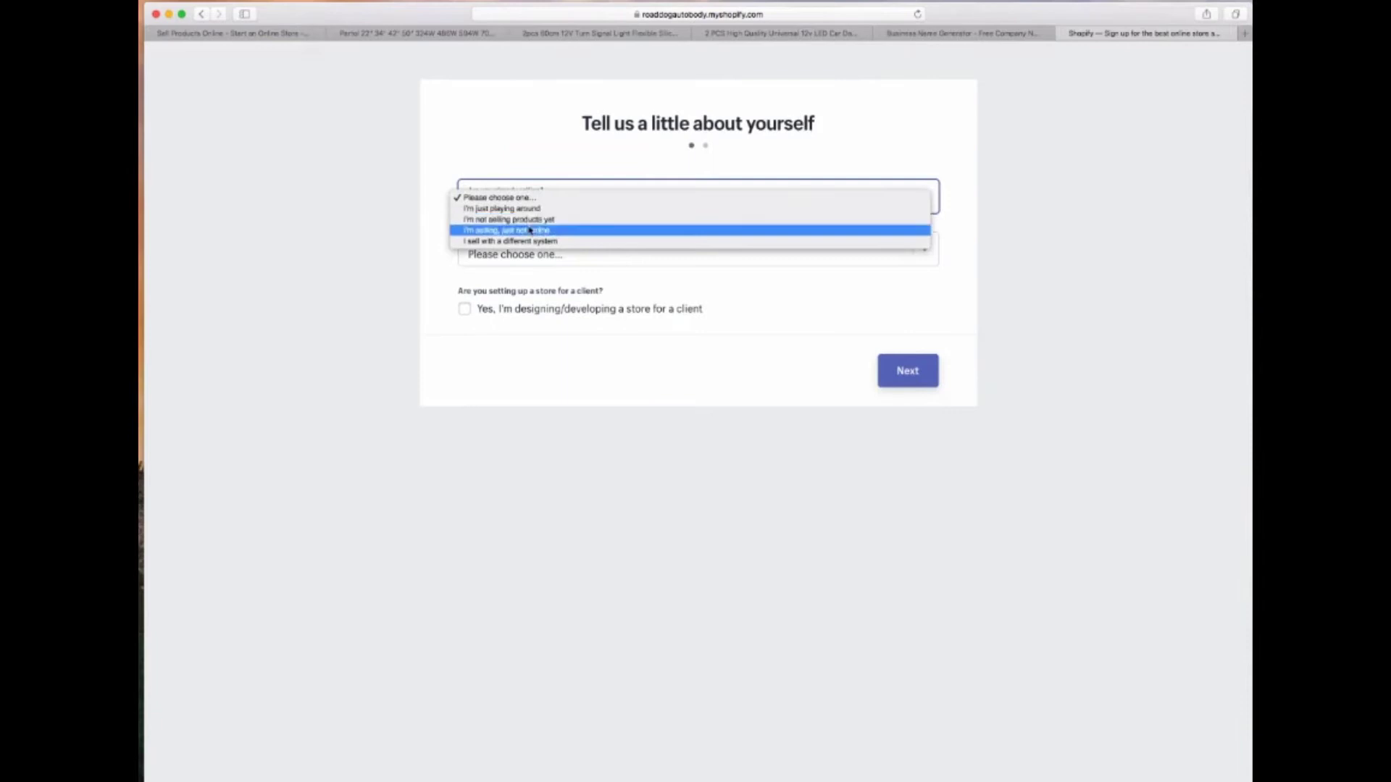
click(507, 220)
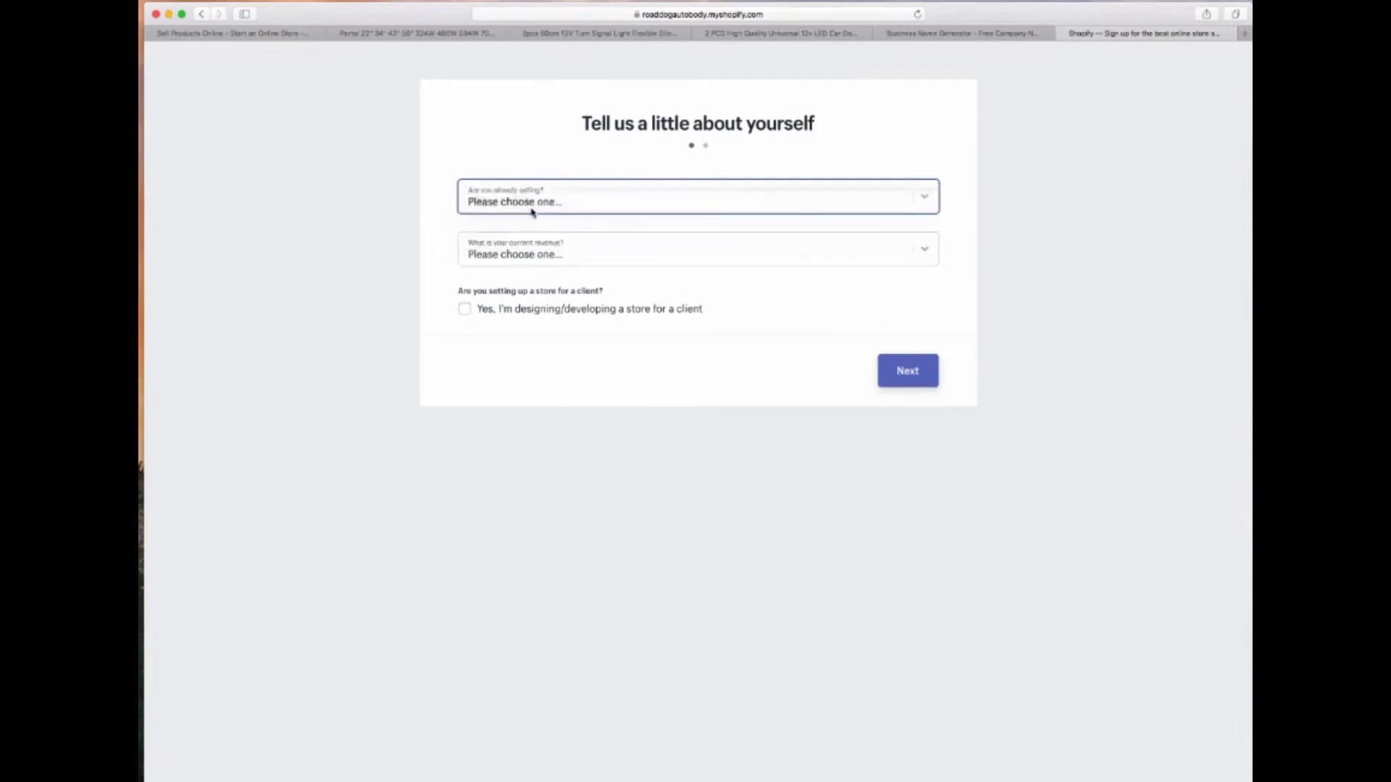
click(581, 250)
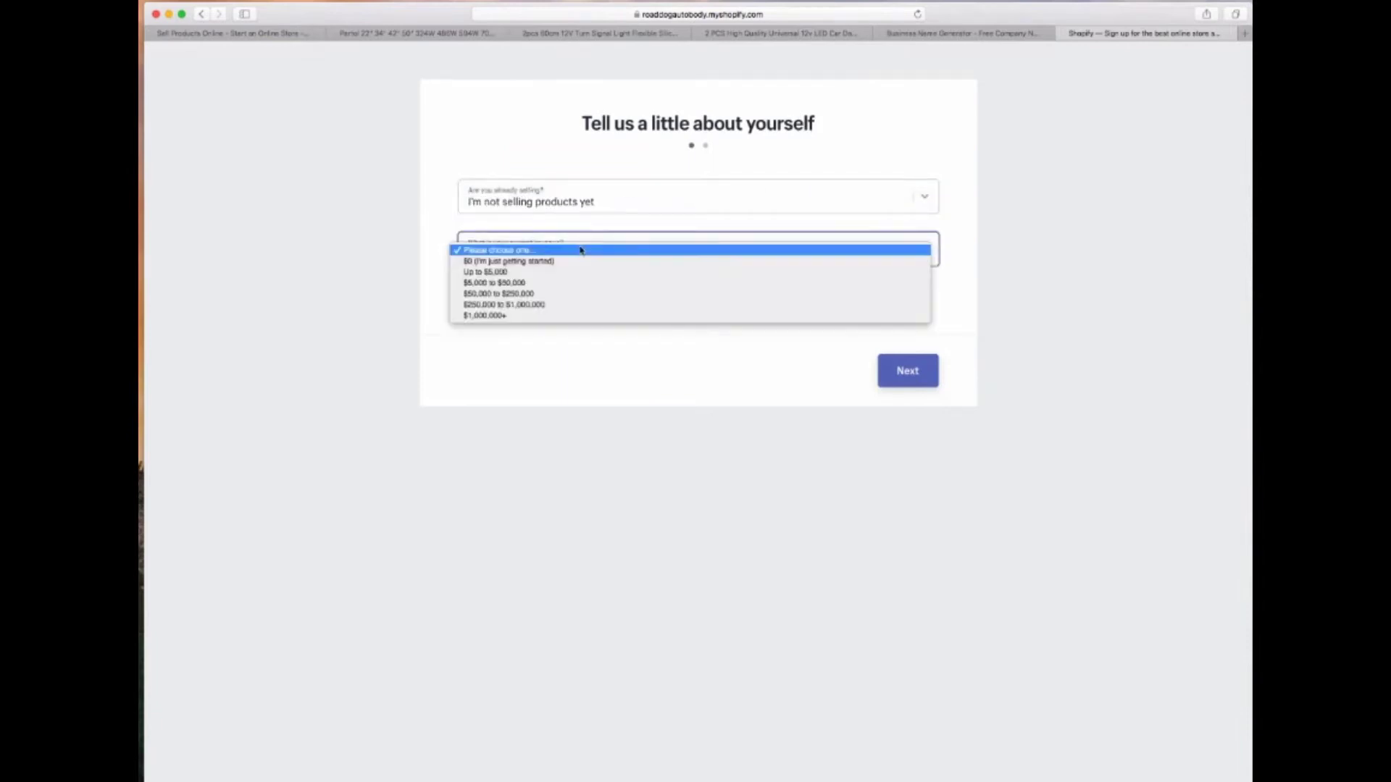
click(507, 262)
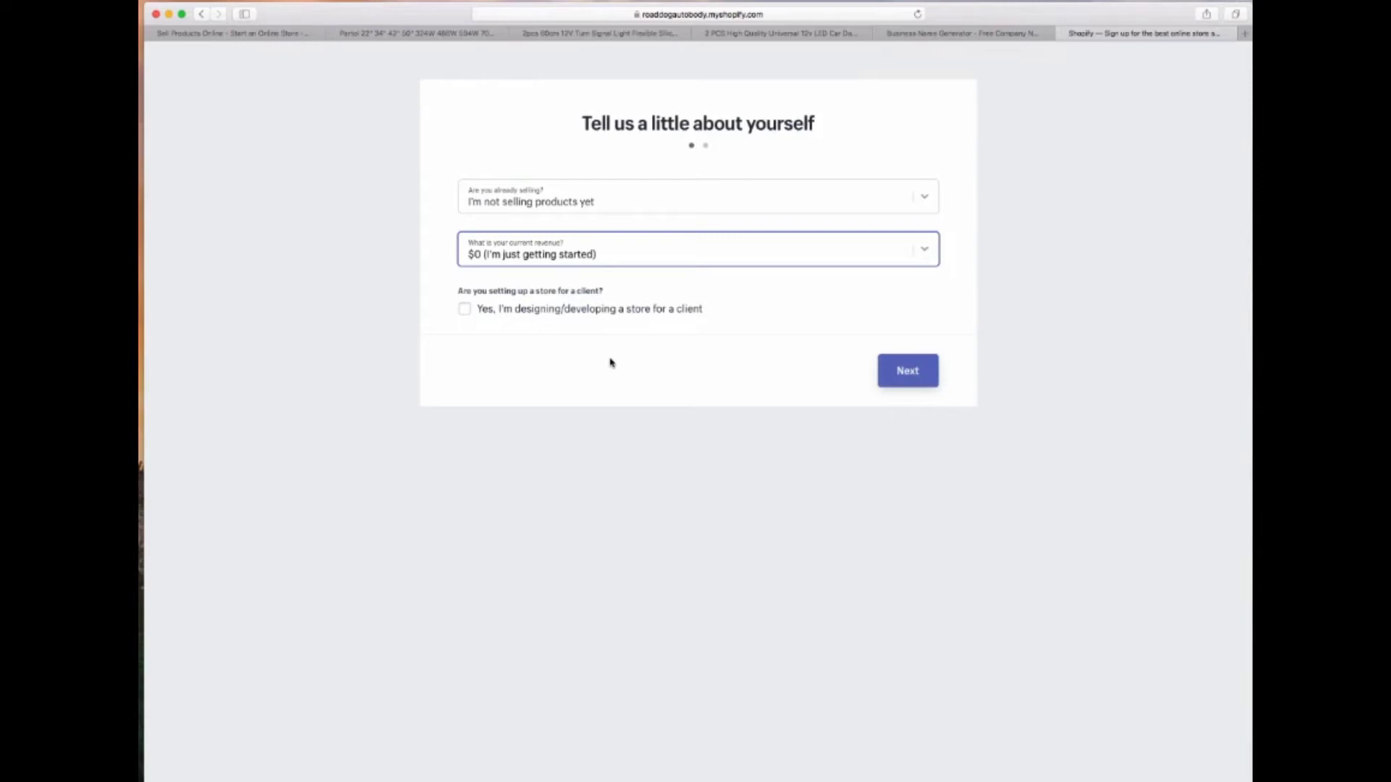
click(917, 379)
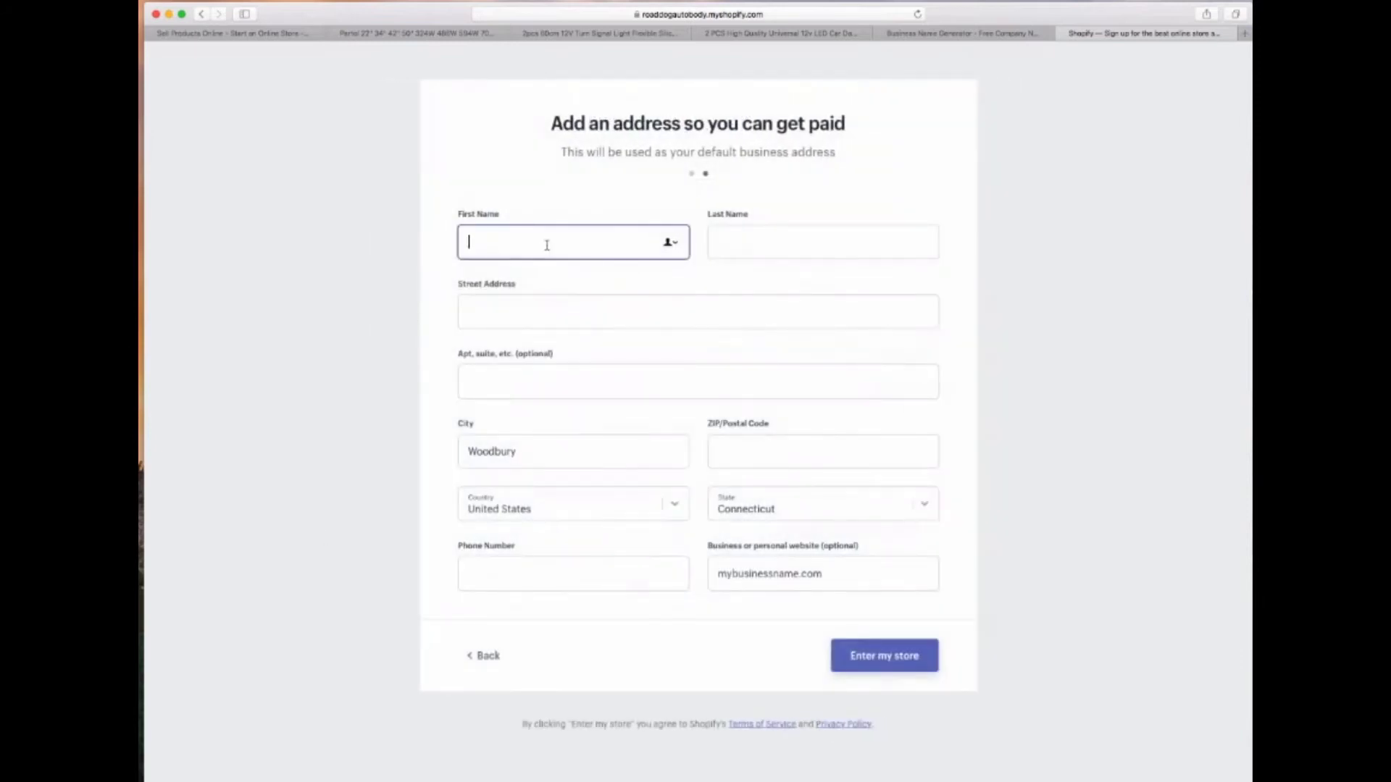
Enter the owner's first and last name, street address, city and ZIP code, then enter the store
key(Tab)
key(Tab)
key(Tab)
key(Tab)
key(Tab)
text(New York)
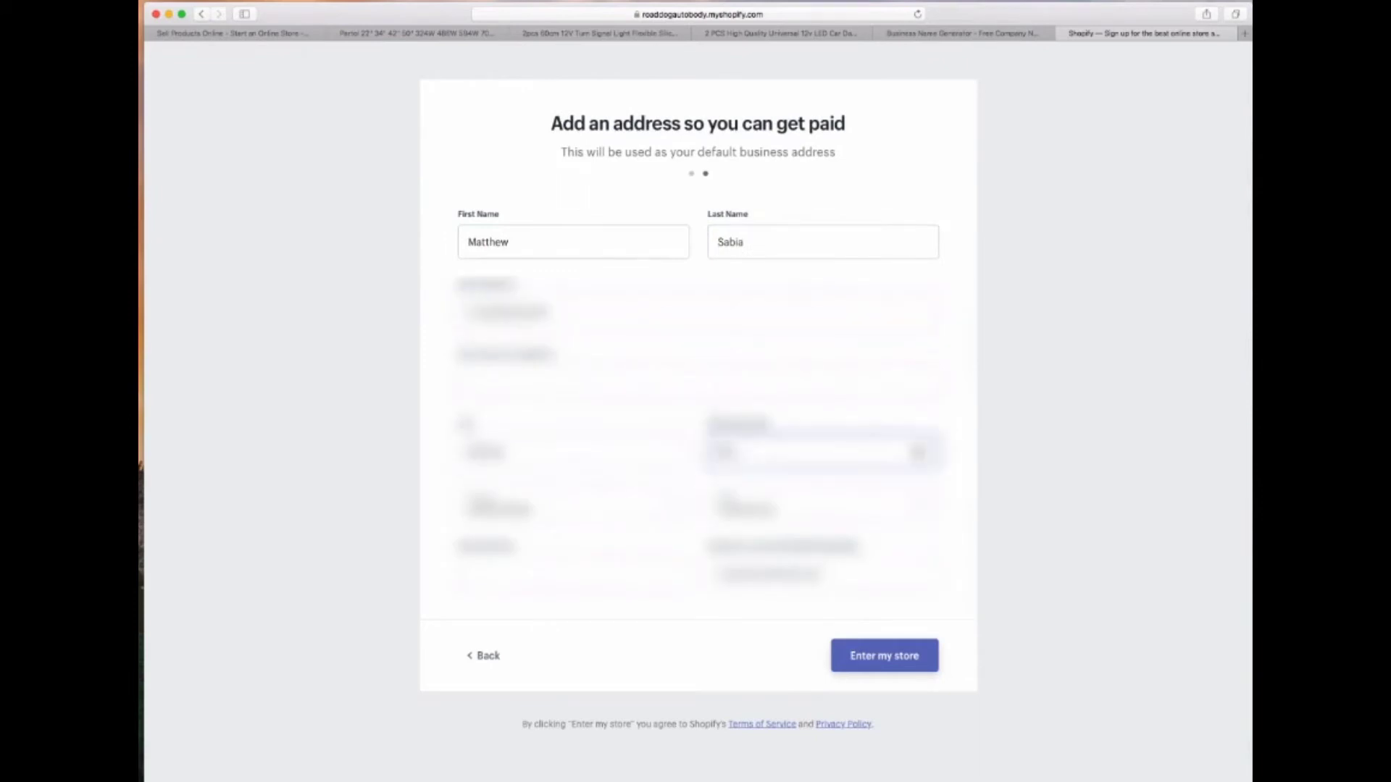
key(Tab)
text(10001)
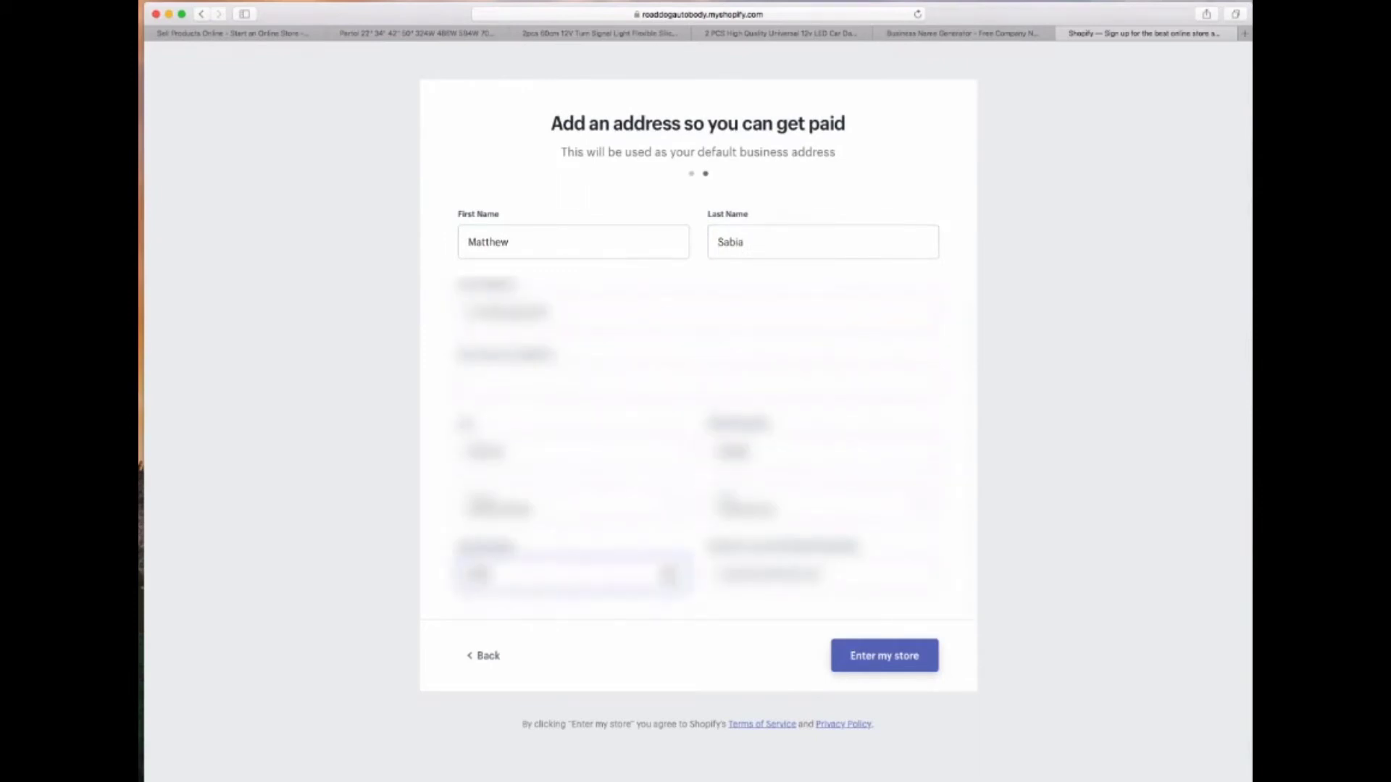
click(834, 656)
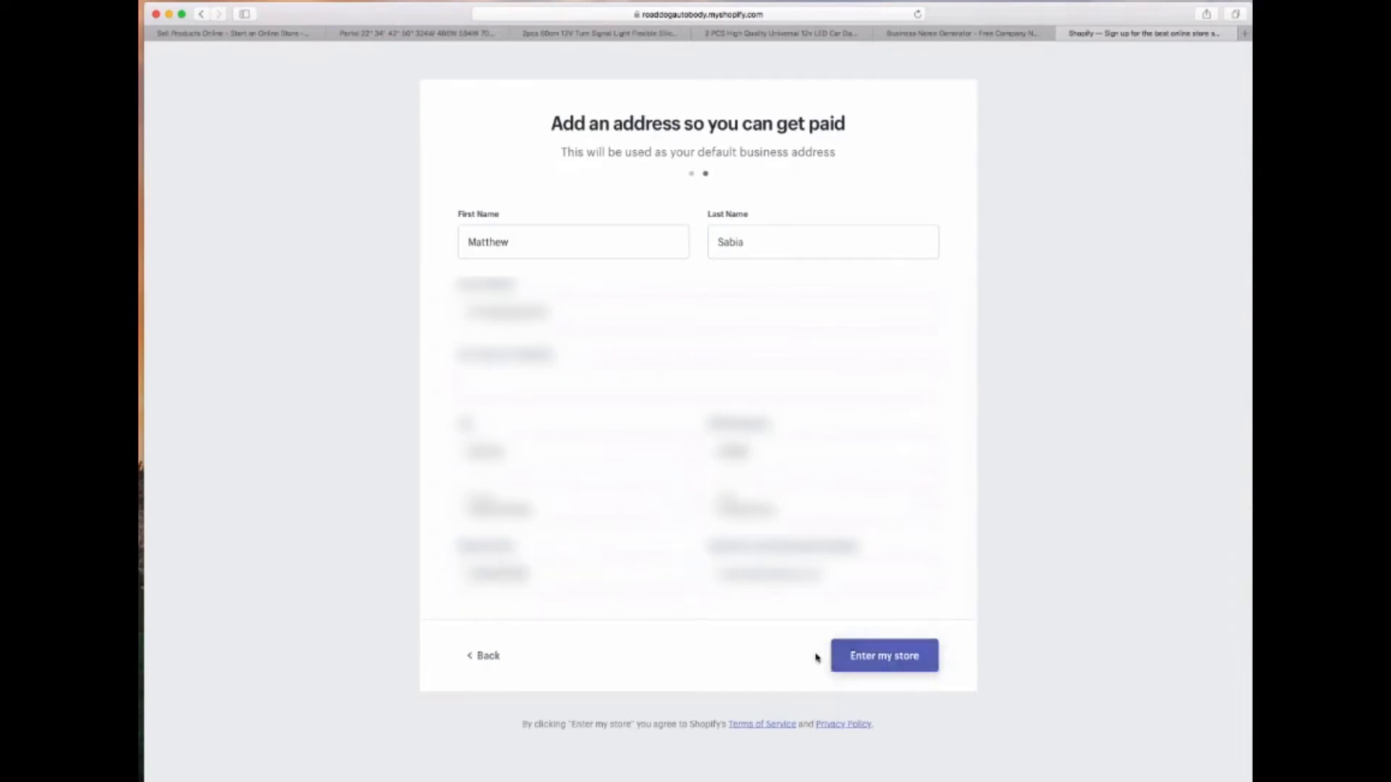
click(872, 658)
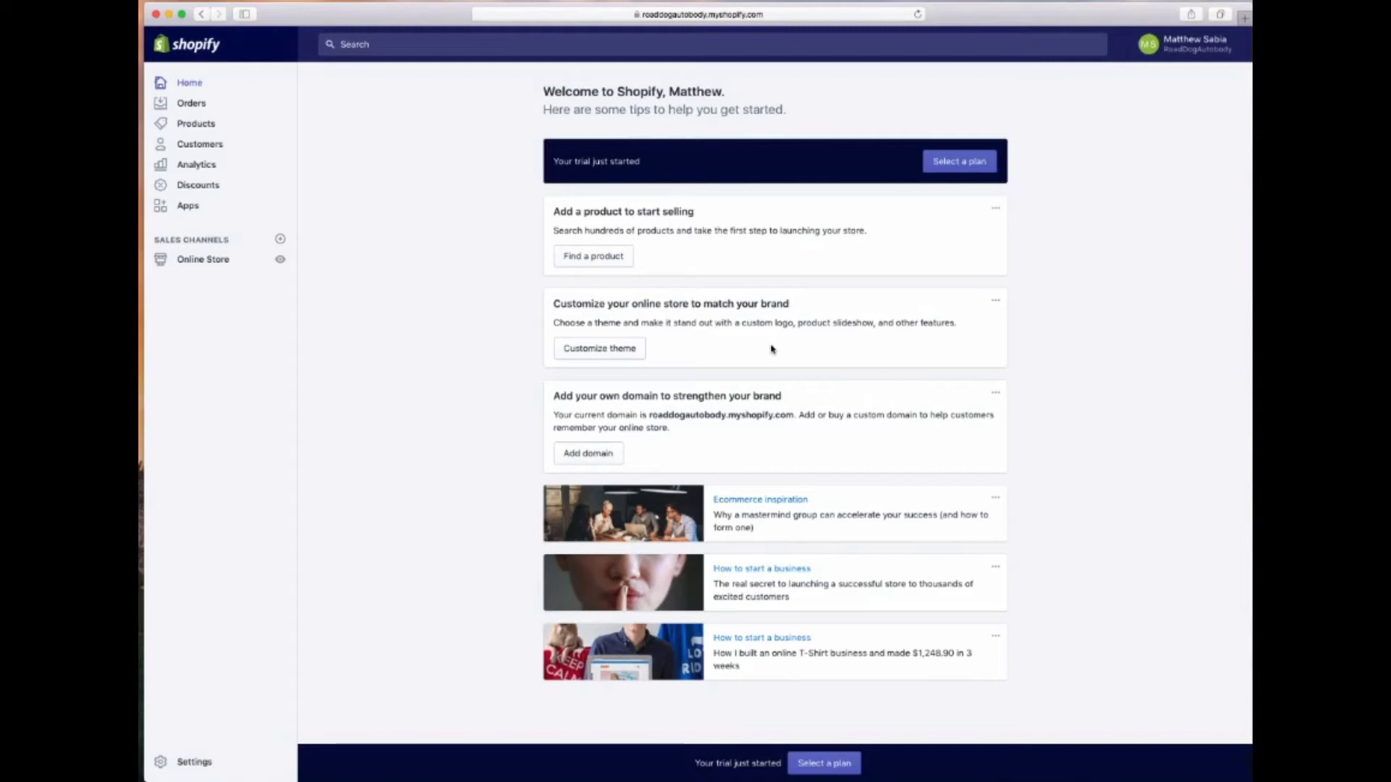
Choose the $29/month Basic Shopify plan, autofill the saved card, and confirm monthly billing
click(946, 163)
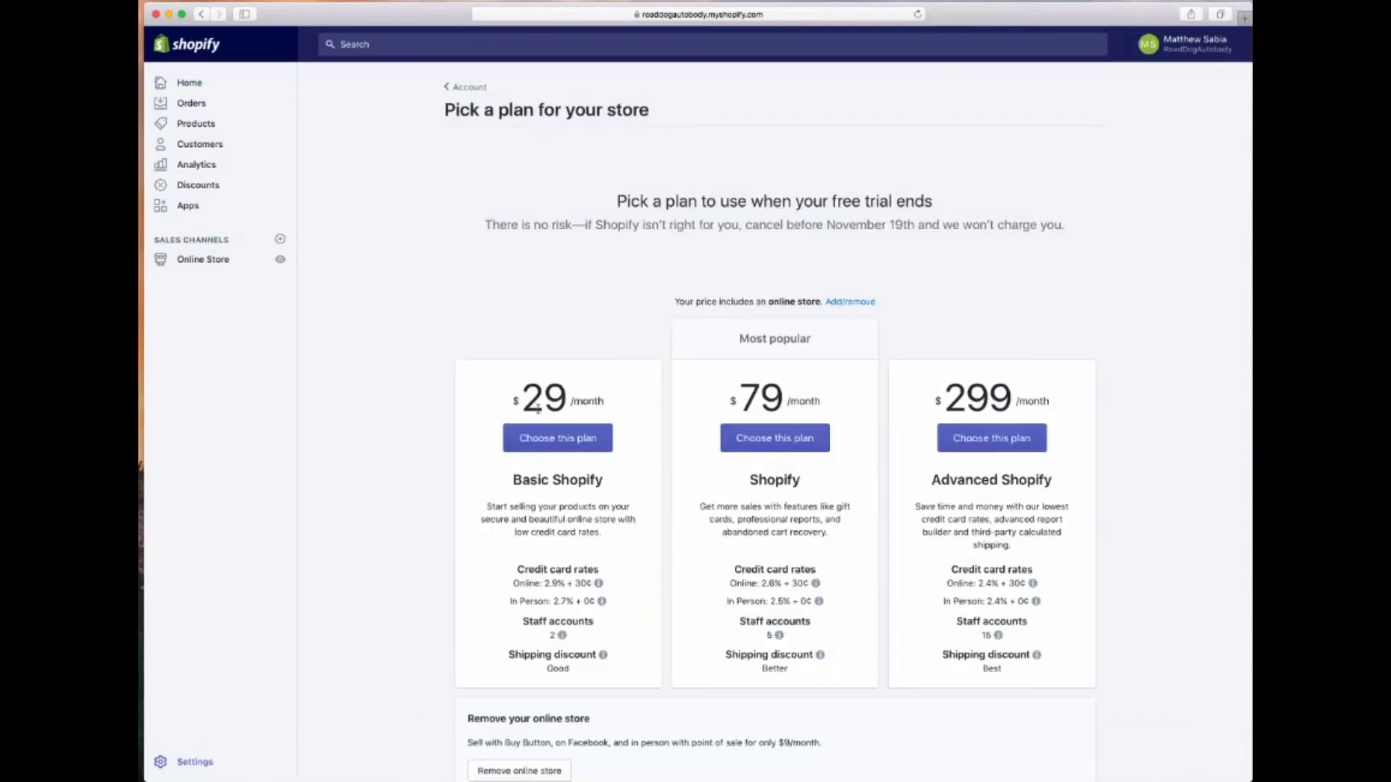
click(569, 442)
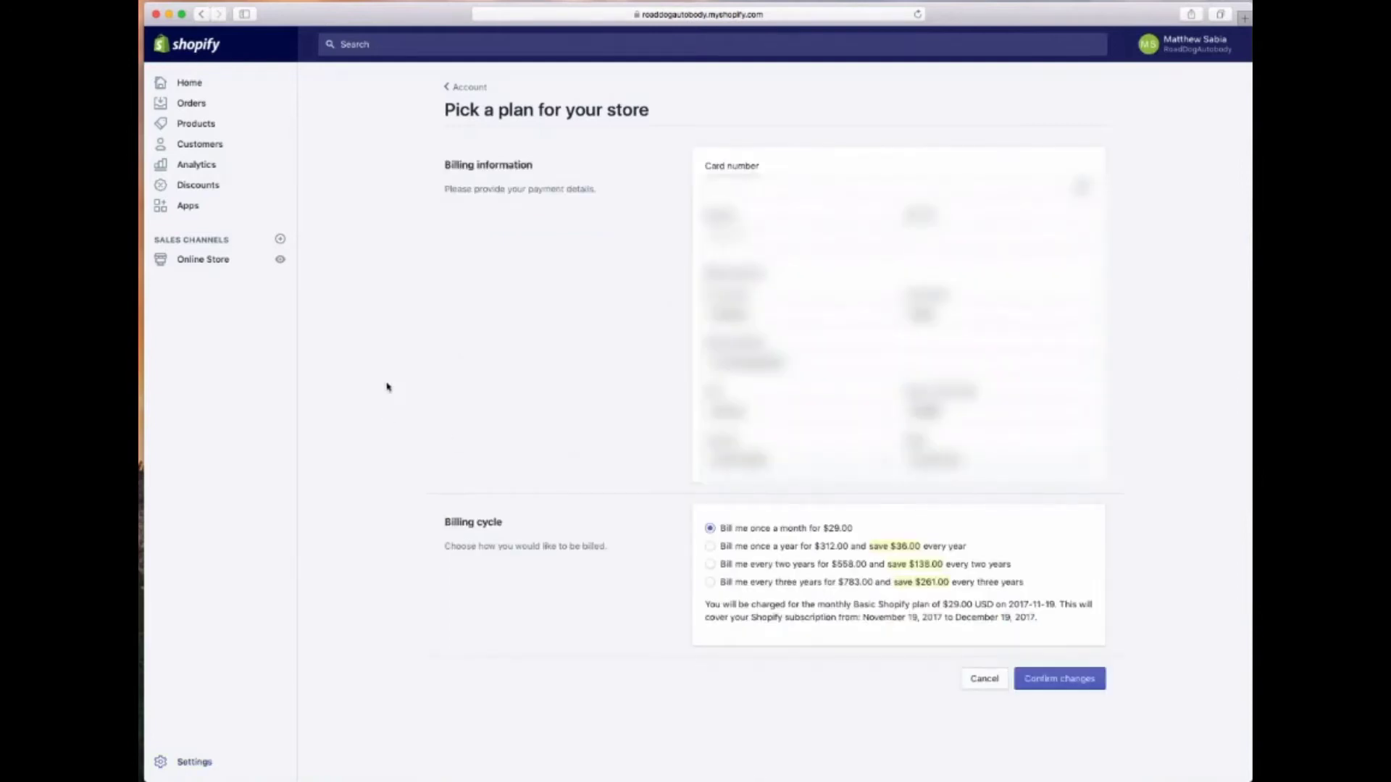
click(733, 190)
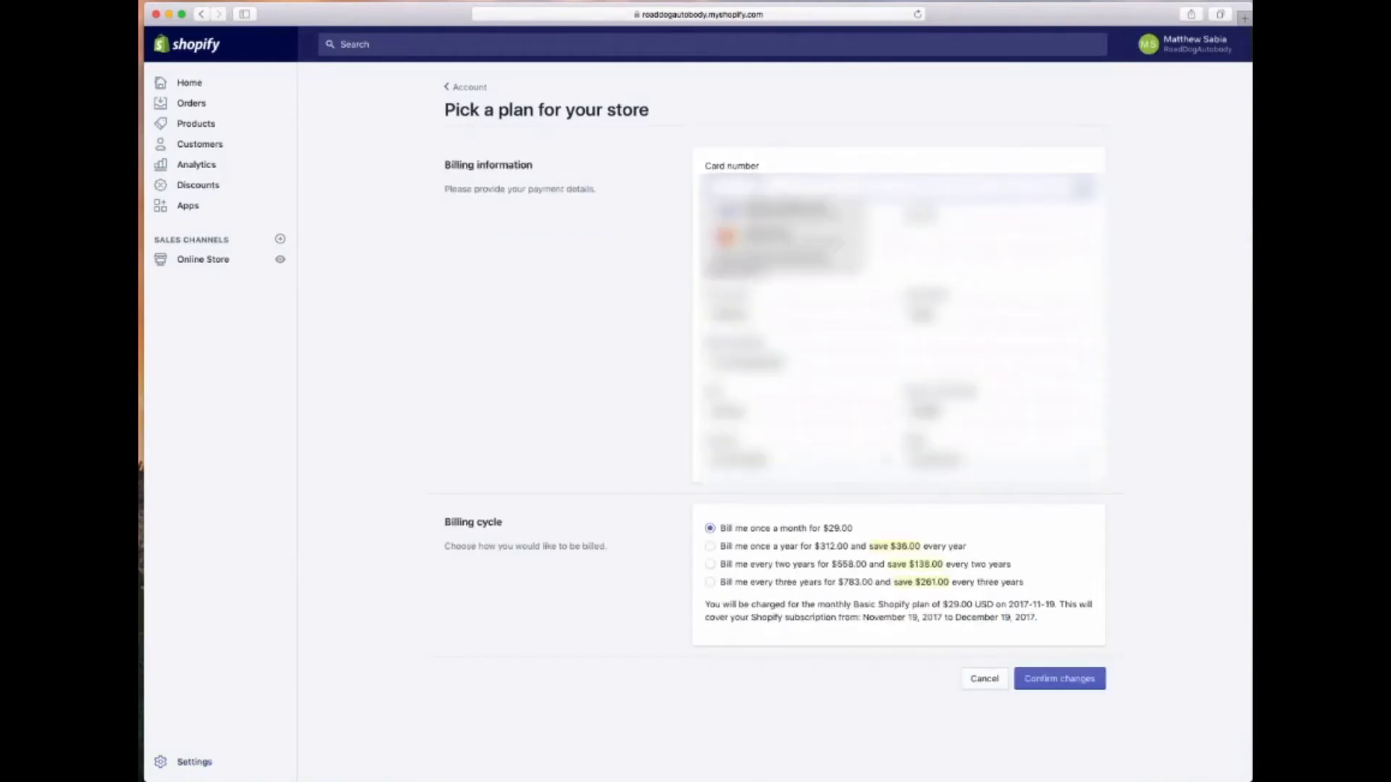
click(786, 210)
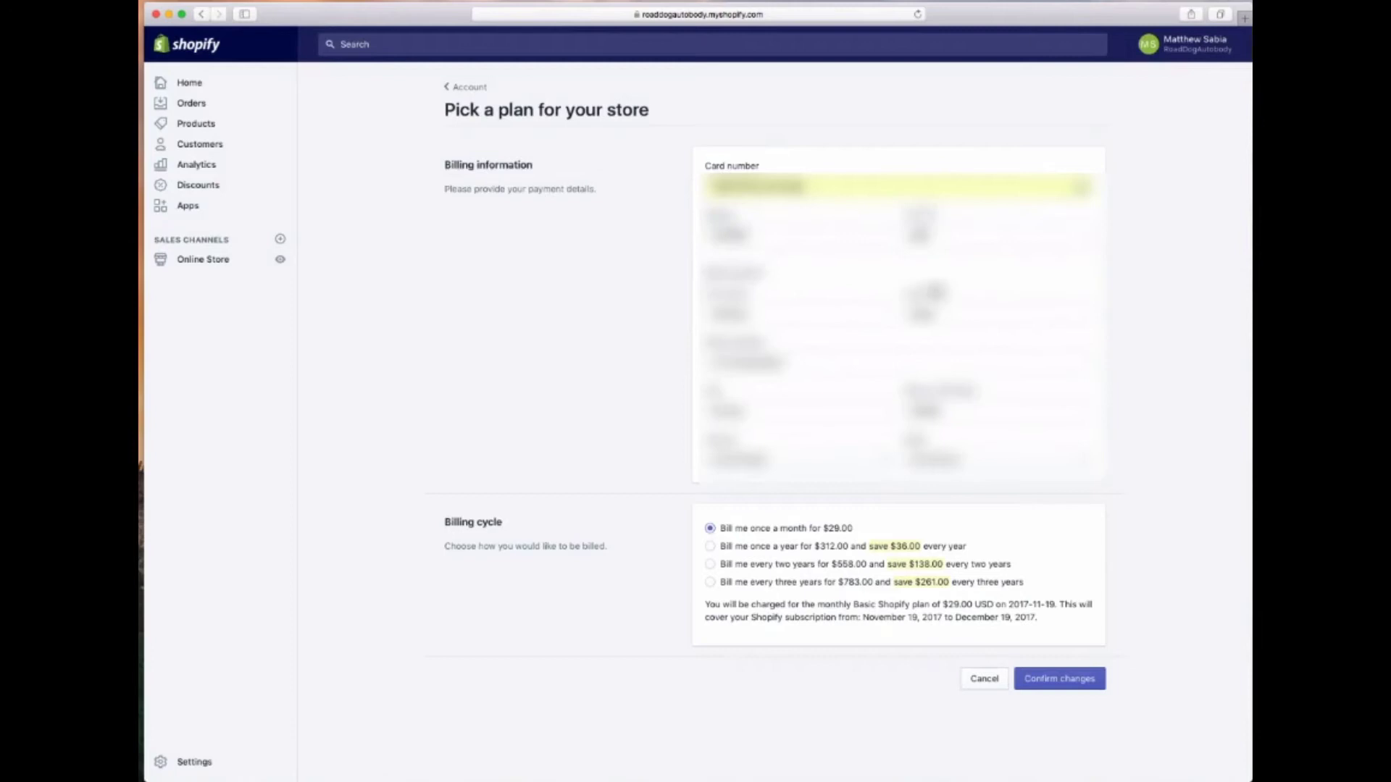
click(1059, 679)
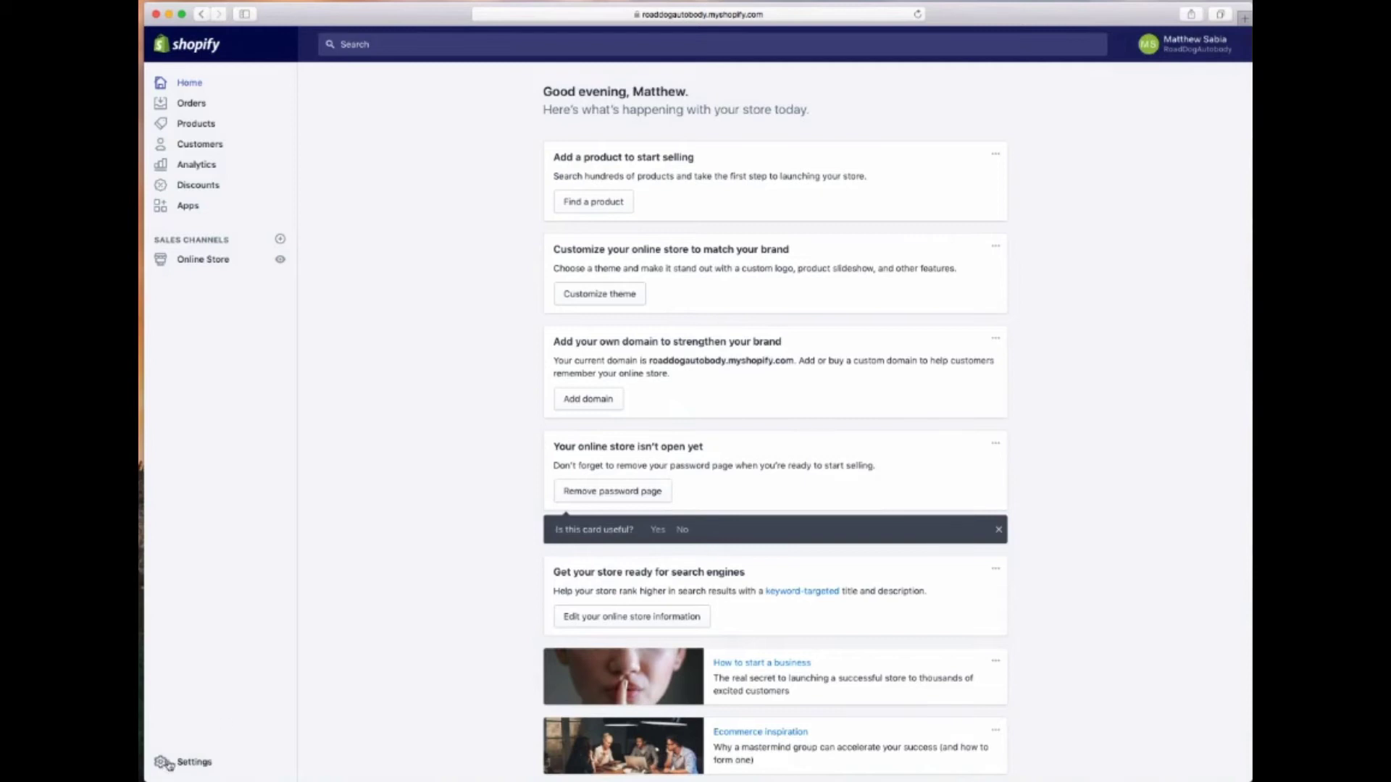
In General settings, correct the store name to 'Road Dog Autobody'
click(180, 767)
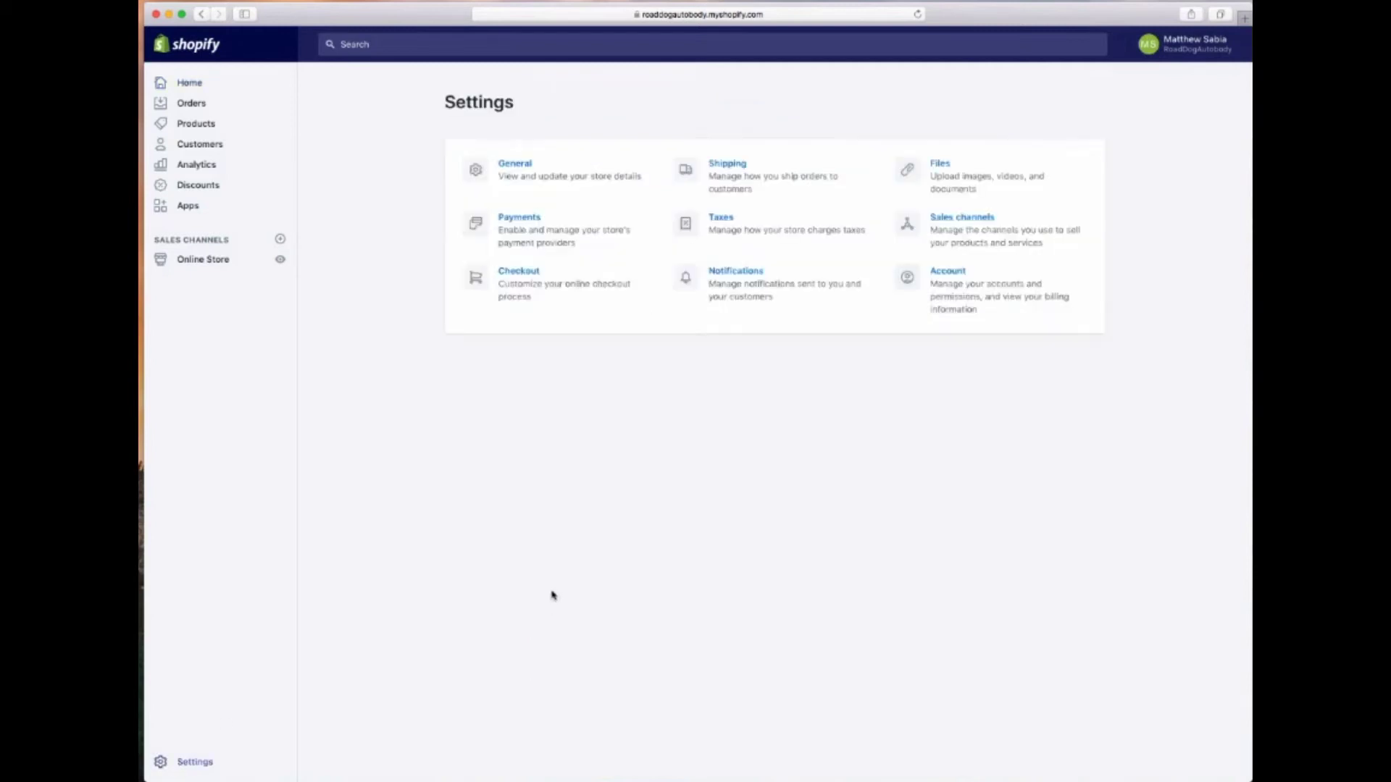
click(504, 182)
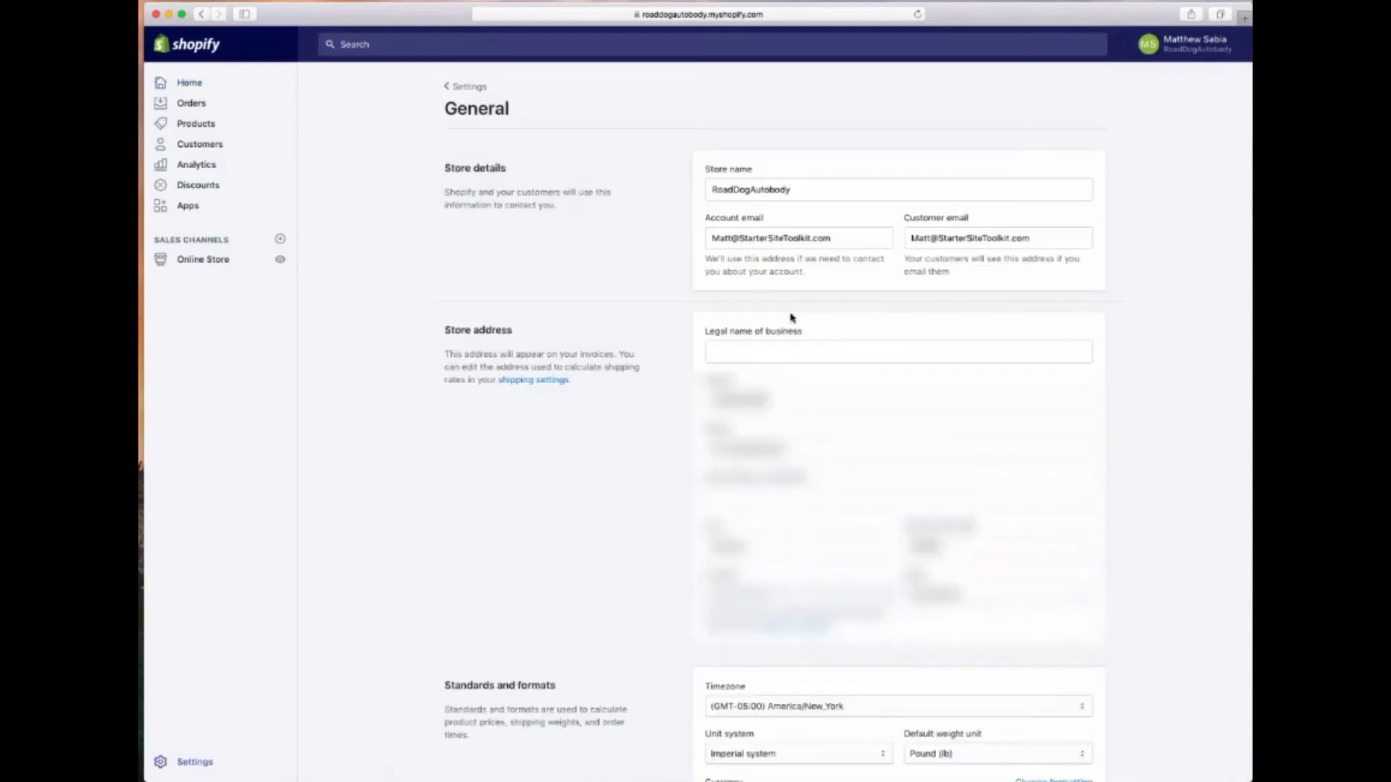
click(732, 190)
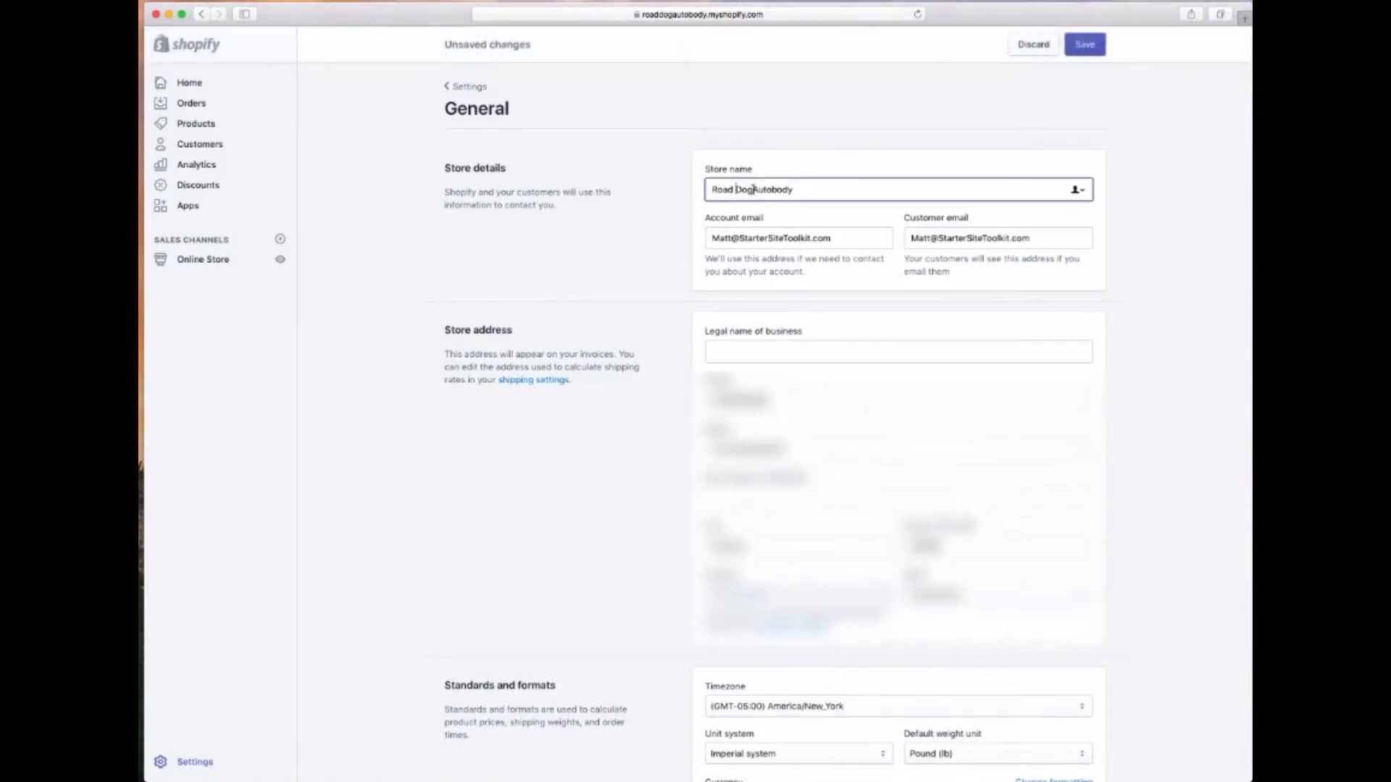
click(753, 190)
Replace both the account and customer emails with the new team e-mail address
click(848, 237)
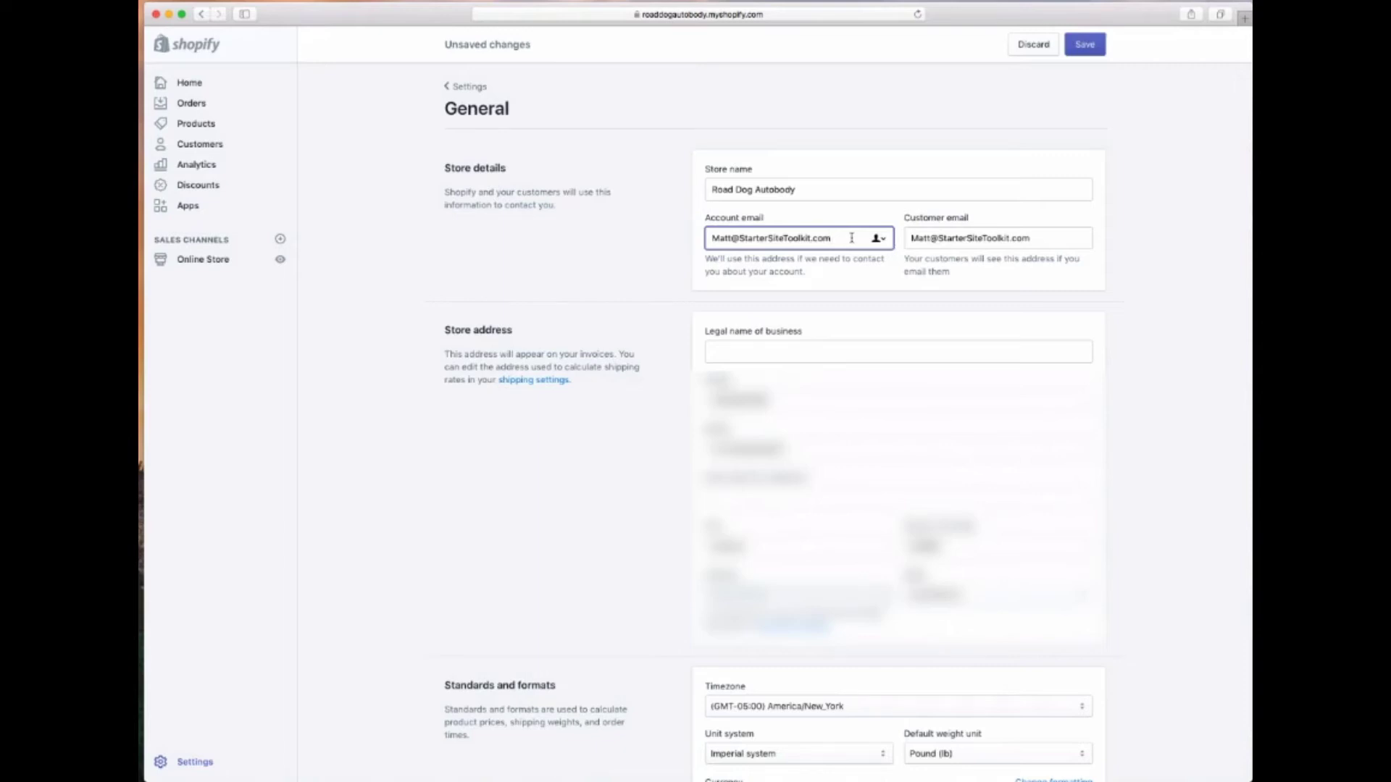
key(super+a)
key(BackSpace)
key(super+a)
key(super+c)
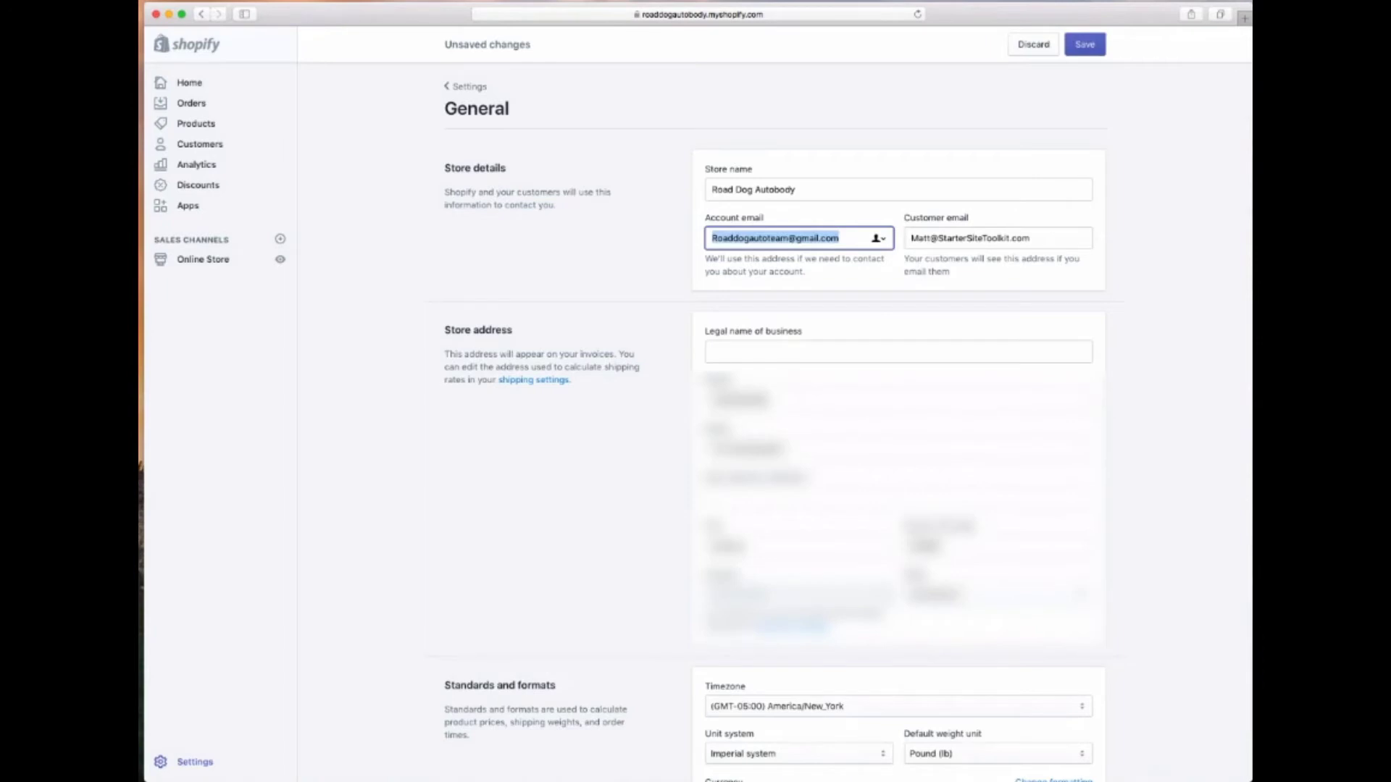
click(1034, 230)
key(super+a)
key(super+v)
click(918, 269)
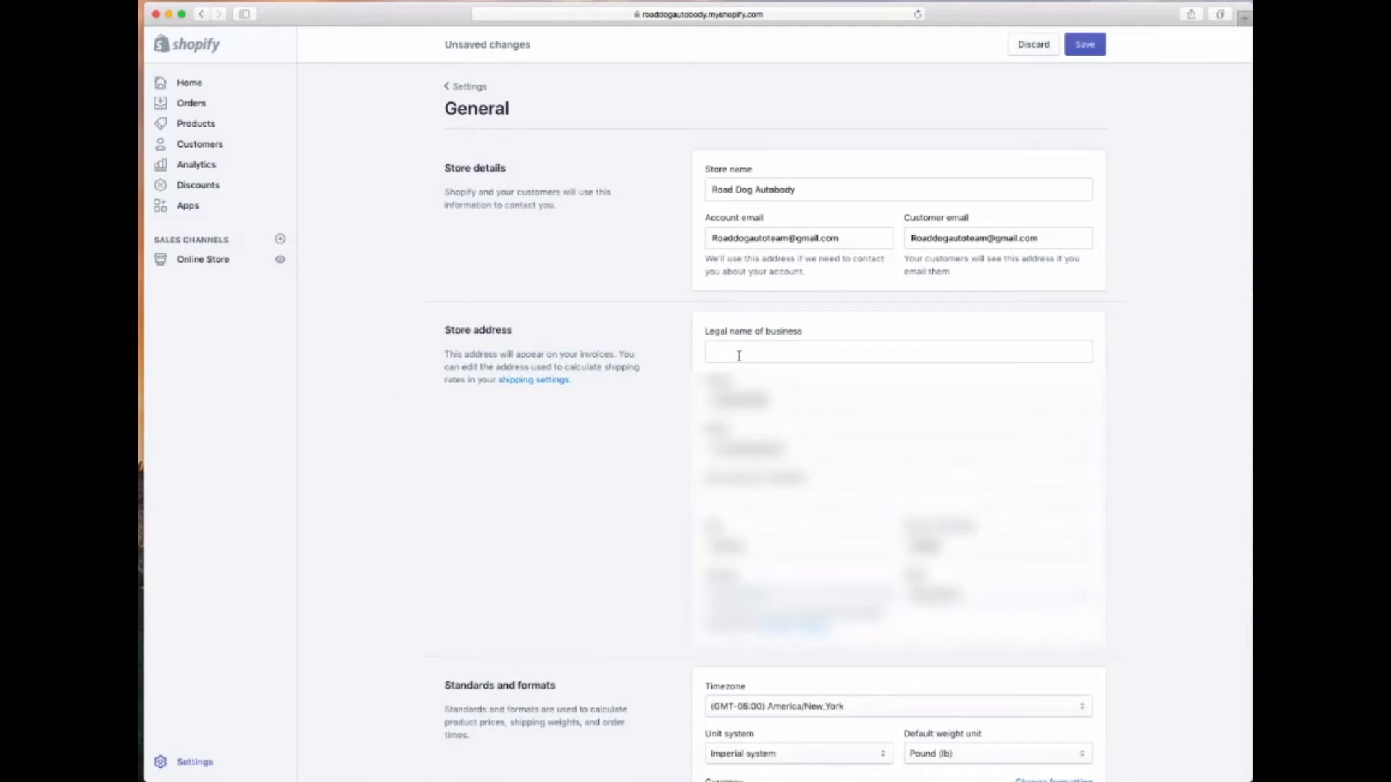
Set the legal business name to 'Road Dog Auto', save, and go to Payments settings
click(739, 355)
text(Road Dog Auto)
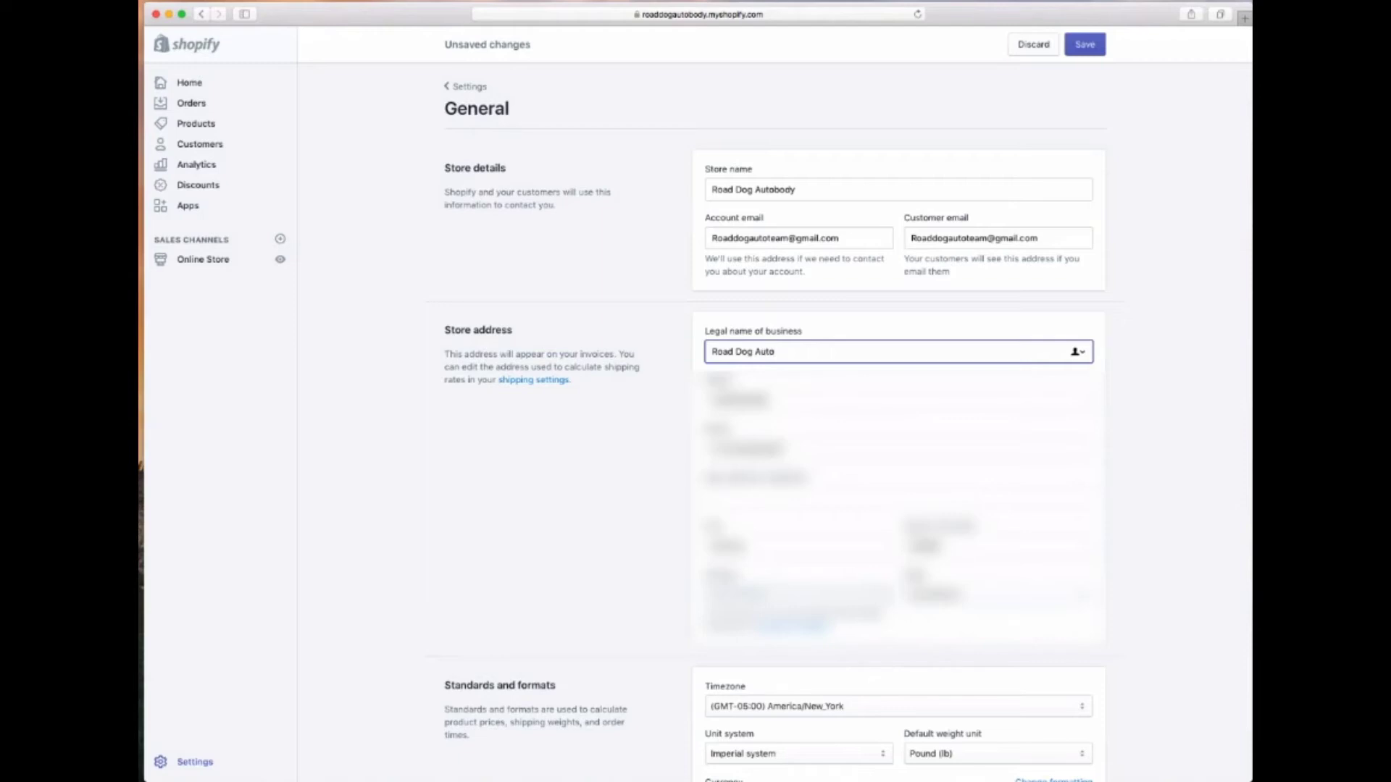
click(695, 494)
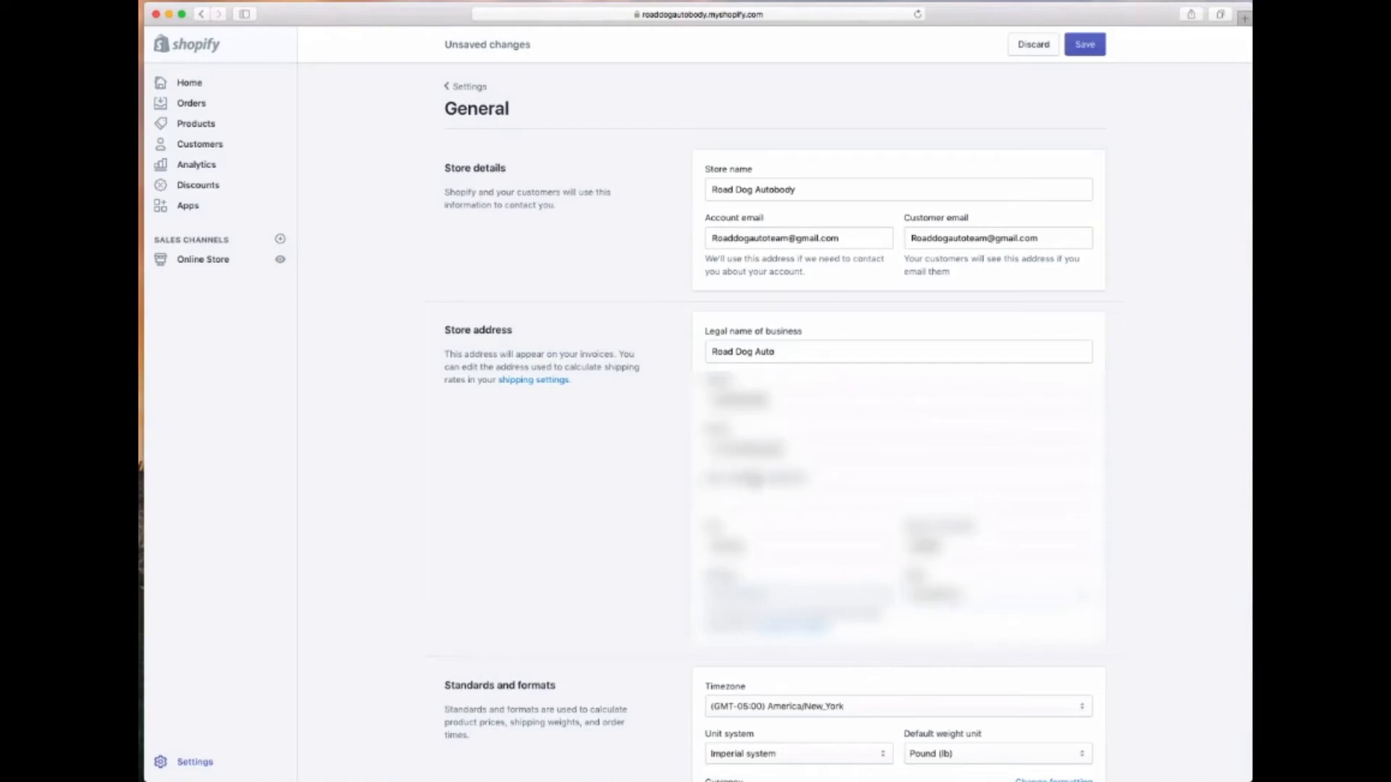
click(717, 398)
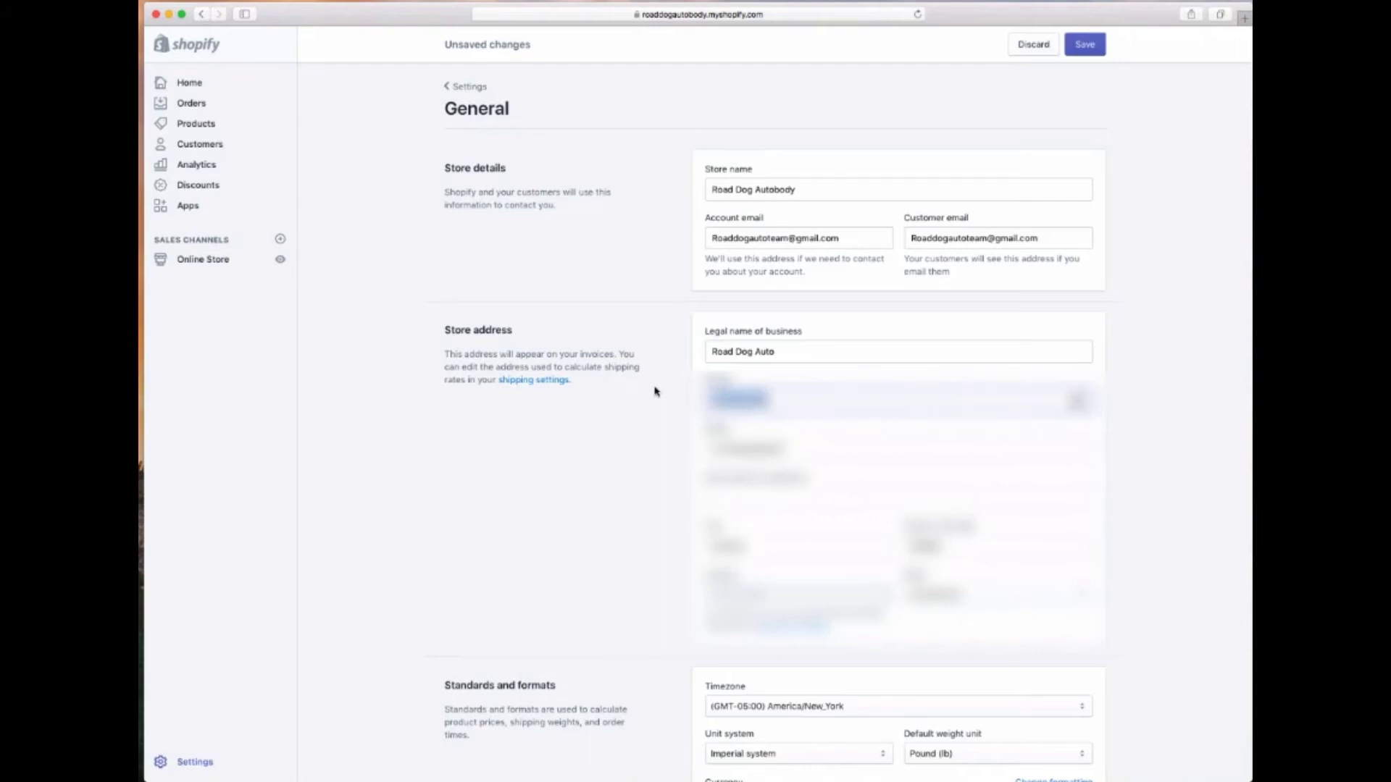
key(Tab)
key(Tab)
key(Tab)
key(Tab)
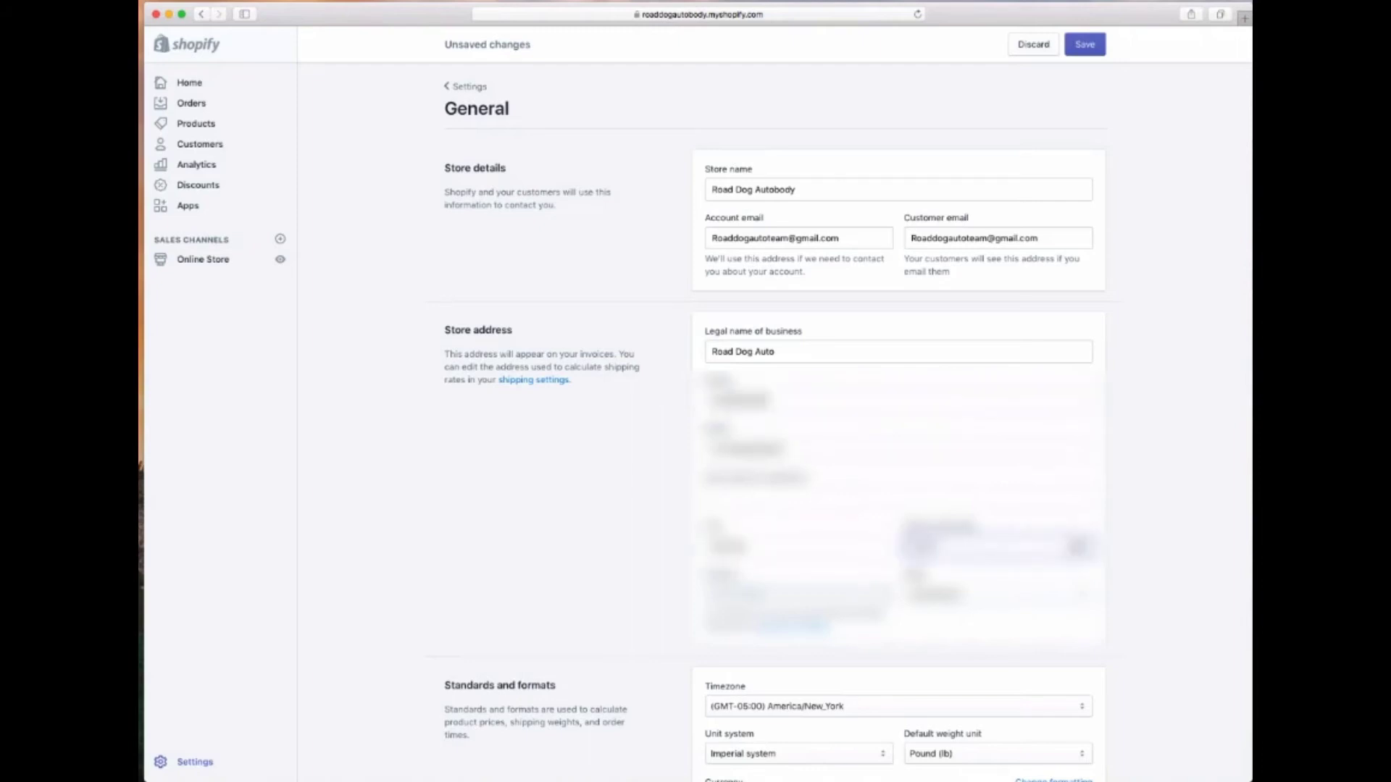
key(space)
key(Return)
scroll(904, 602, down, 5)
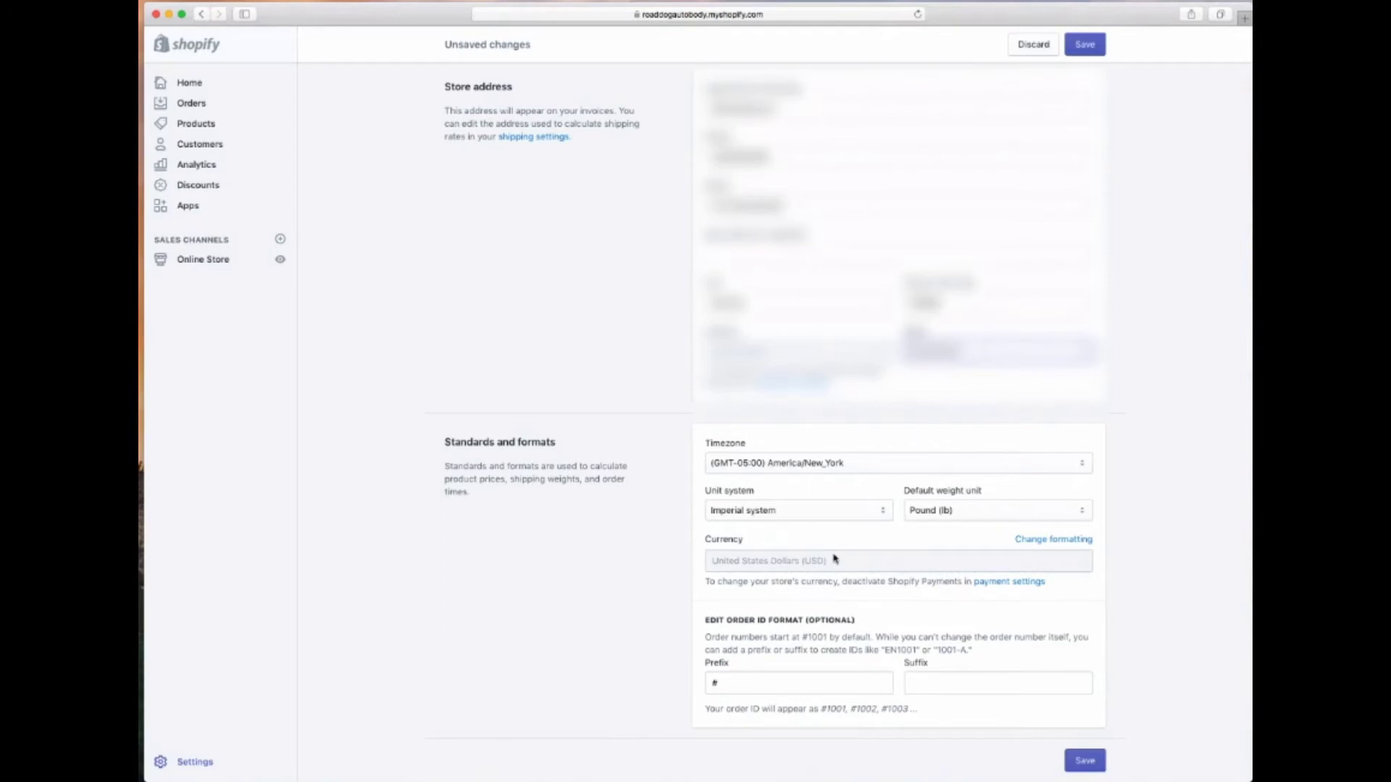
click(1085, 760)
click(535, 230)
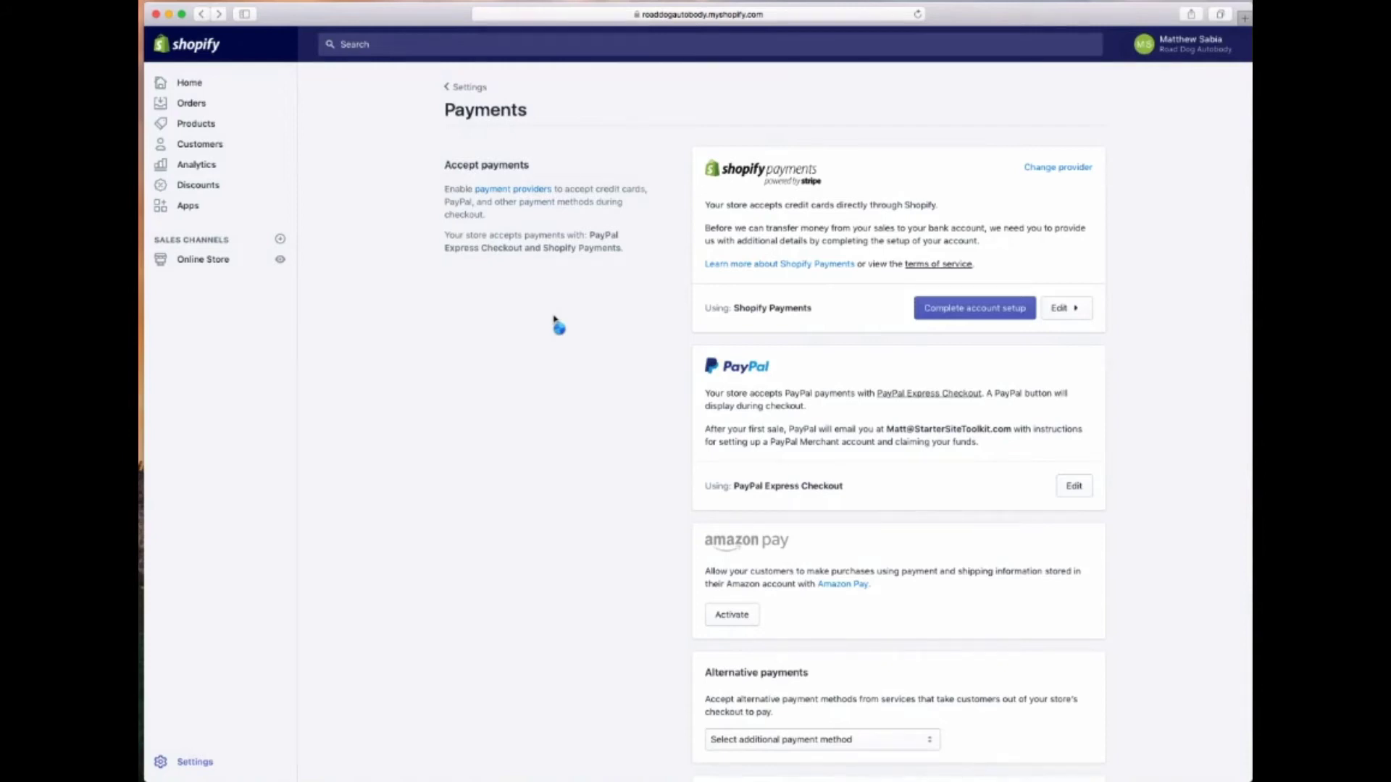
Fill in personal details, set average order price $10 - $1000 and shipping time 15-21 days
click(958, 316)
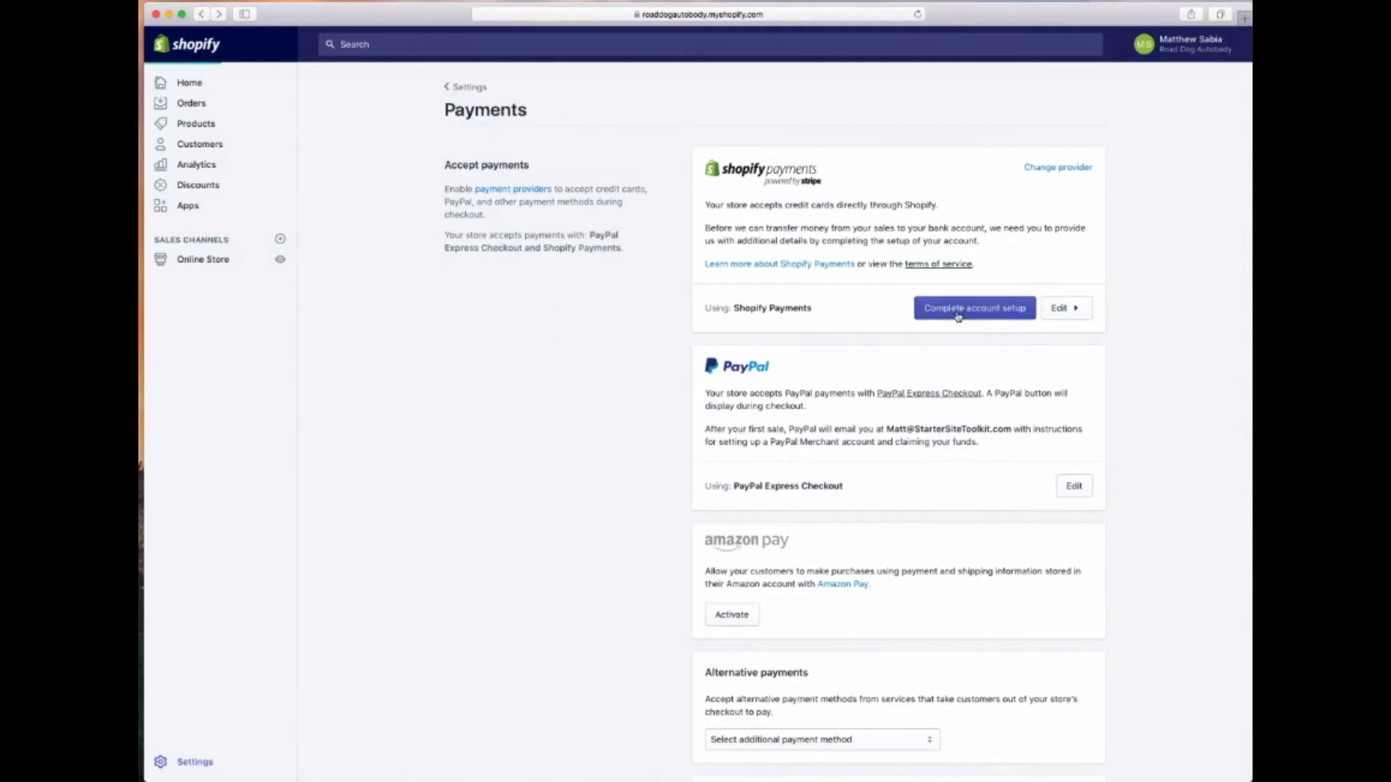
scroll(958, 315, down, 10)
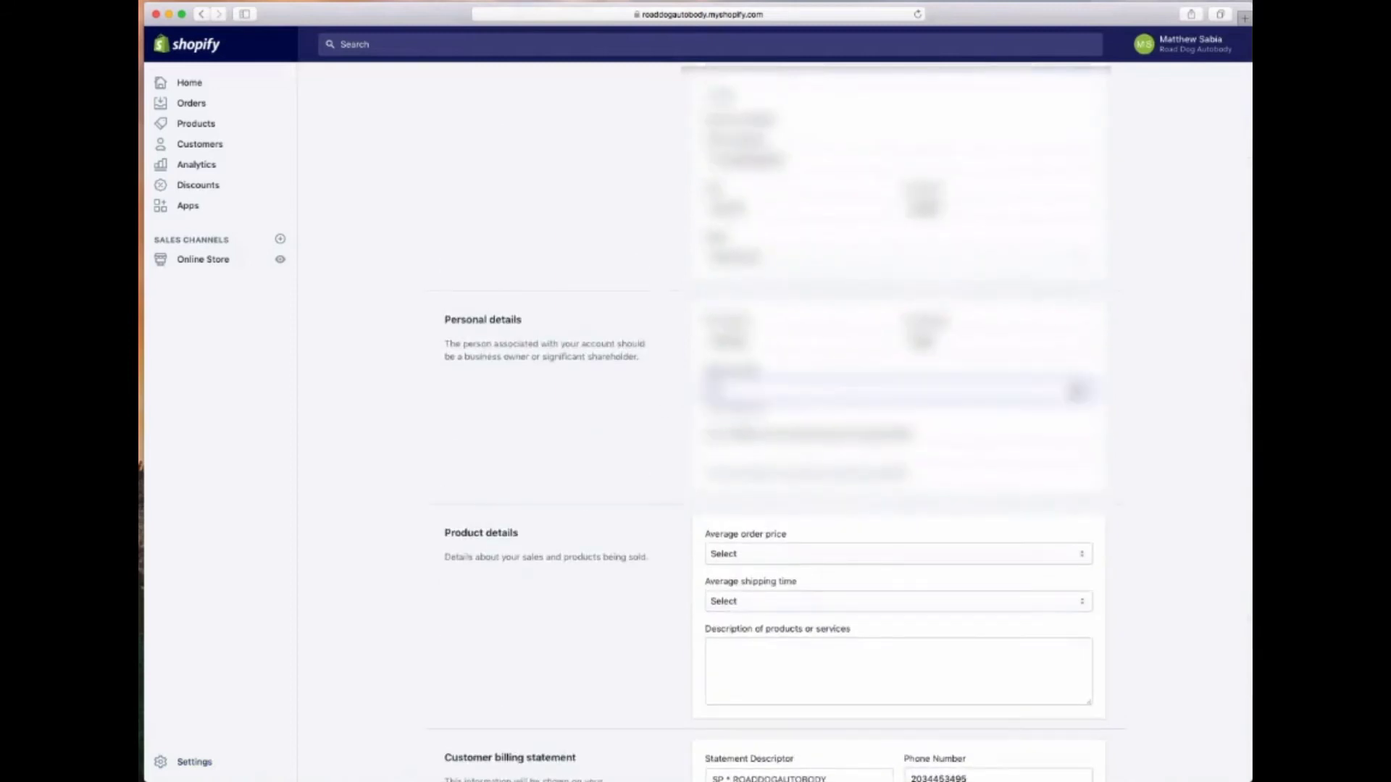
text(12)
key(Tab)
text(123)
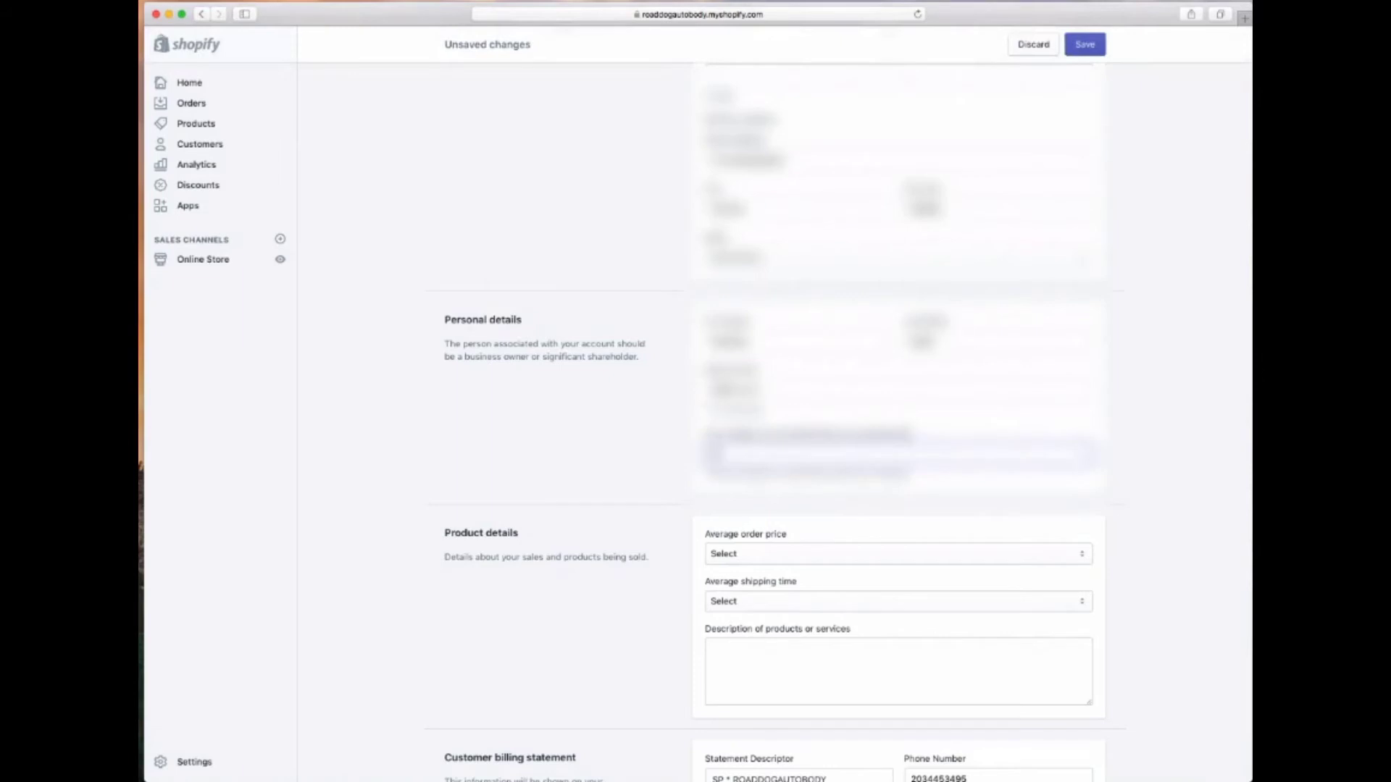
key(Tab)
scroll(667, 367, down, 3)
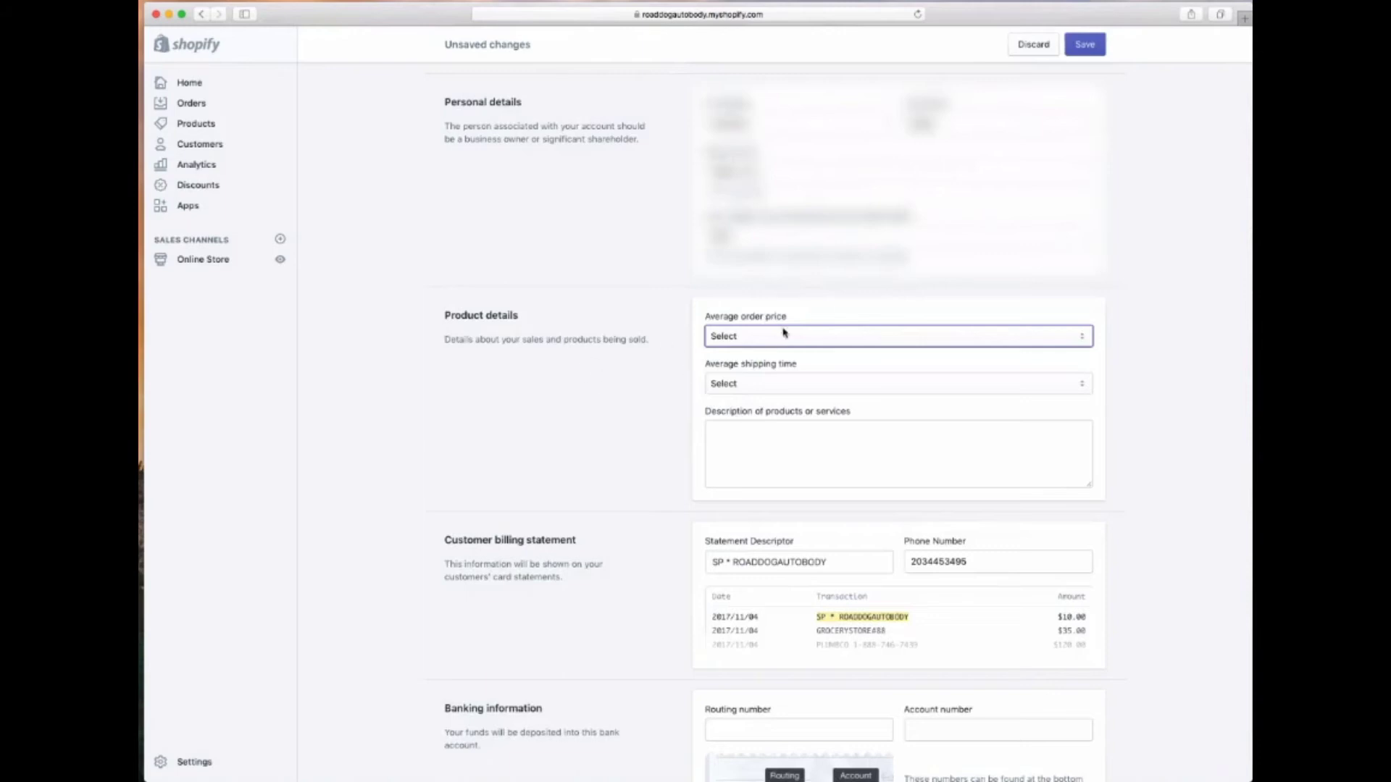
click(826, 337)
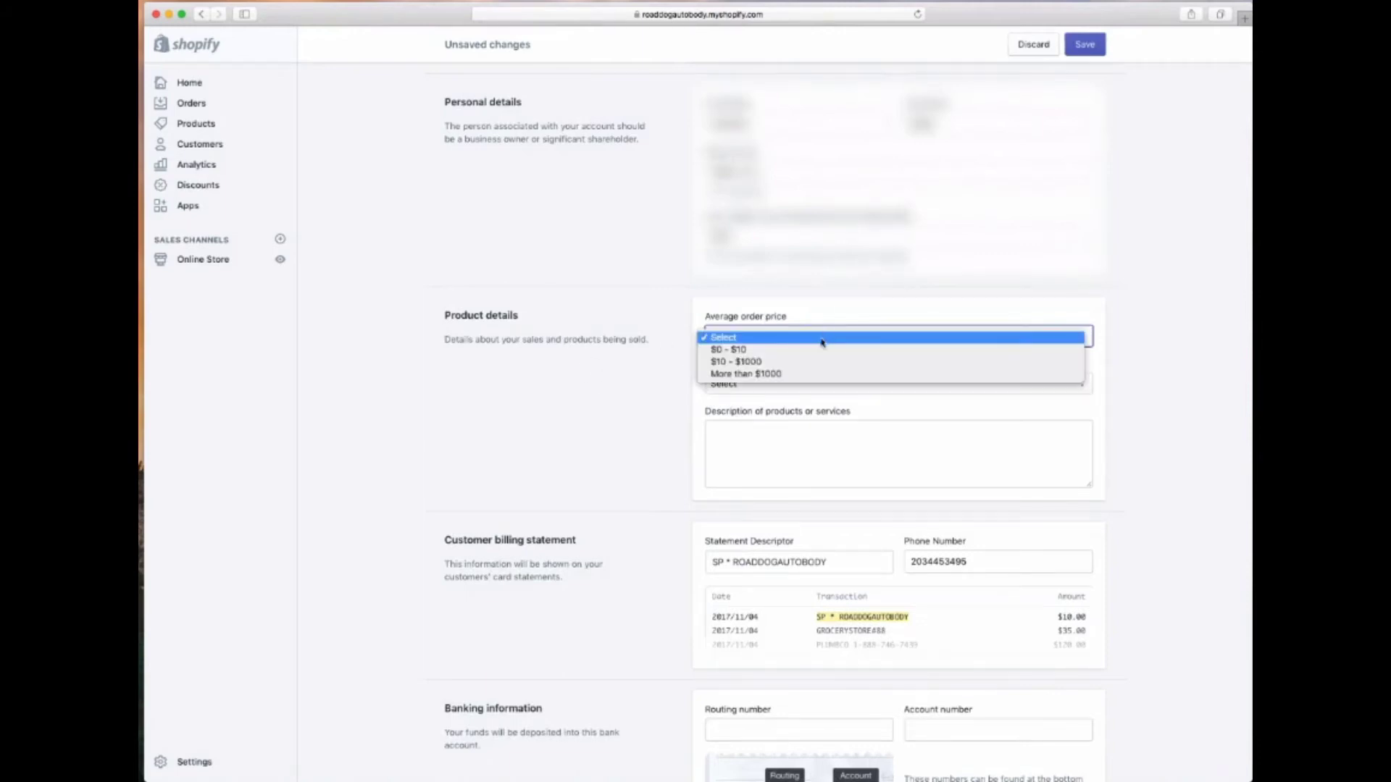
click(770, 361)
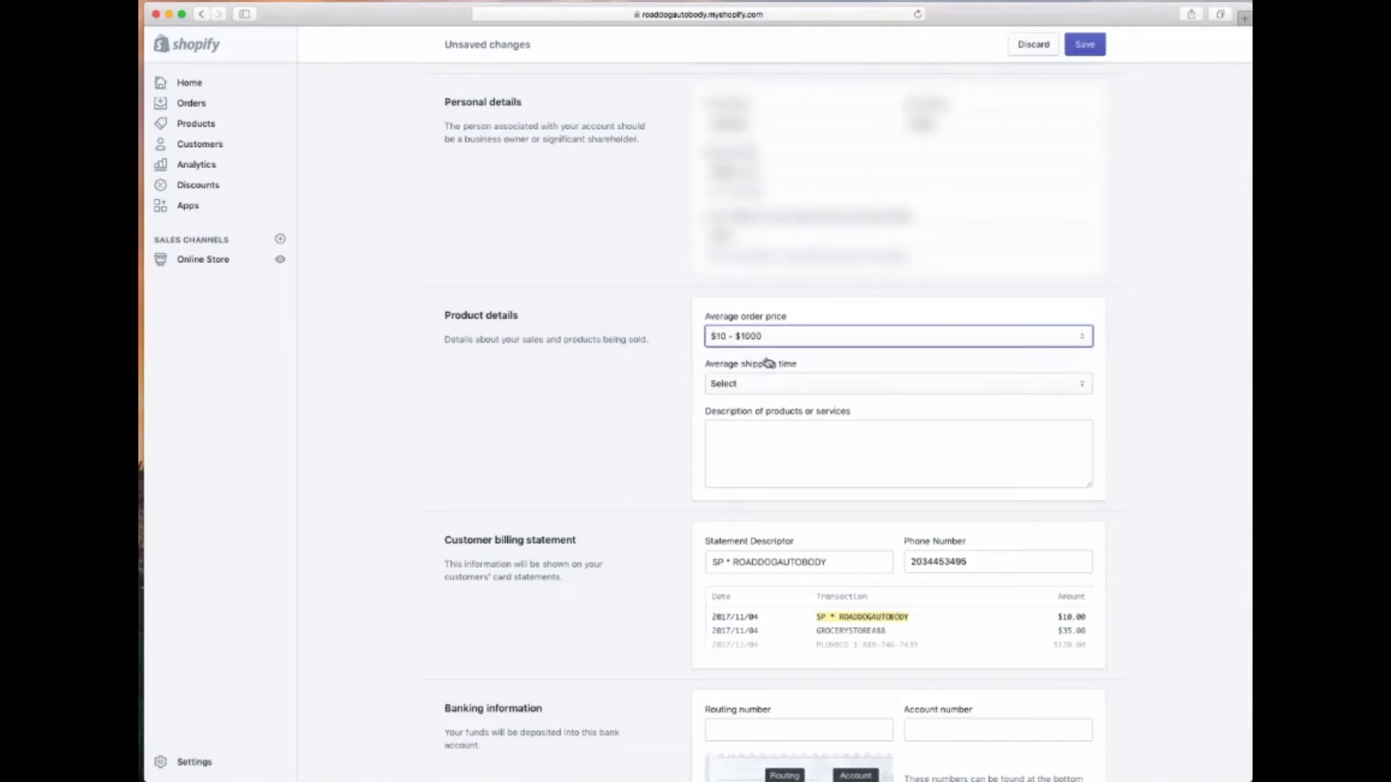
click(751, 385)
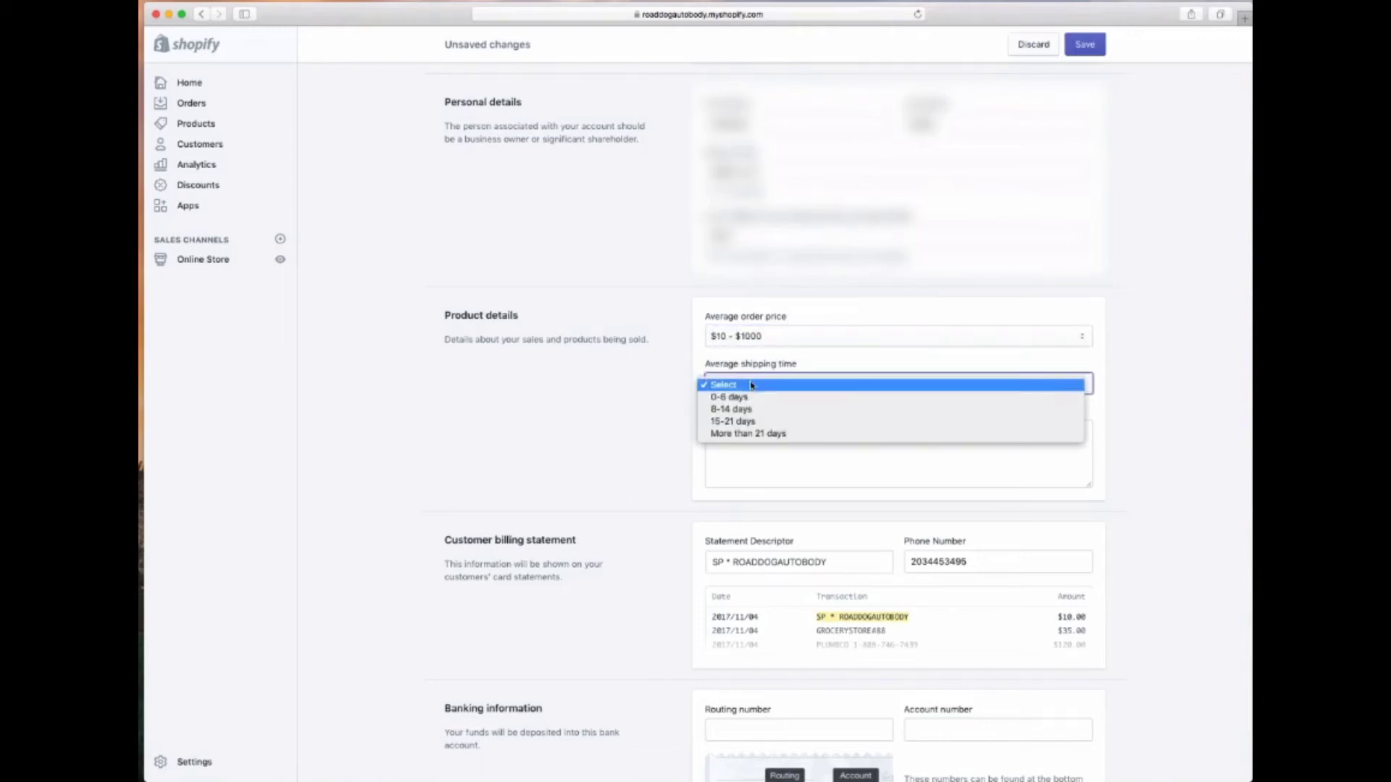
click(748, 424)
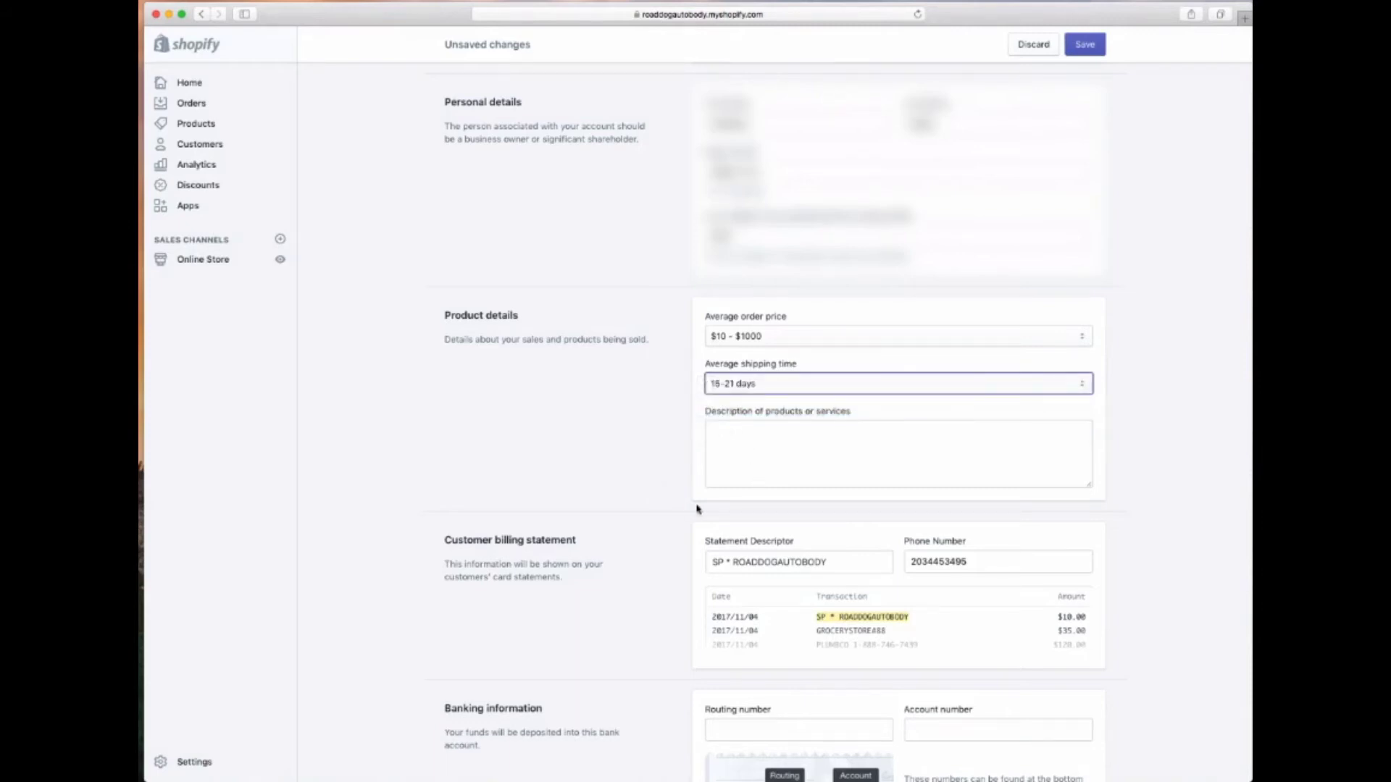
Describe the products as LED light bars, vanity lights, and other car accessories
click(749, 458)
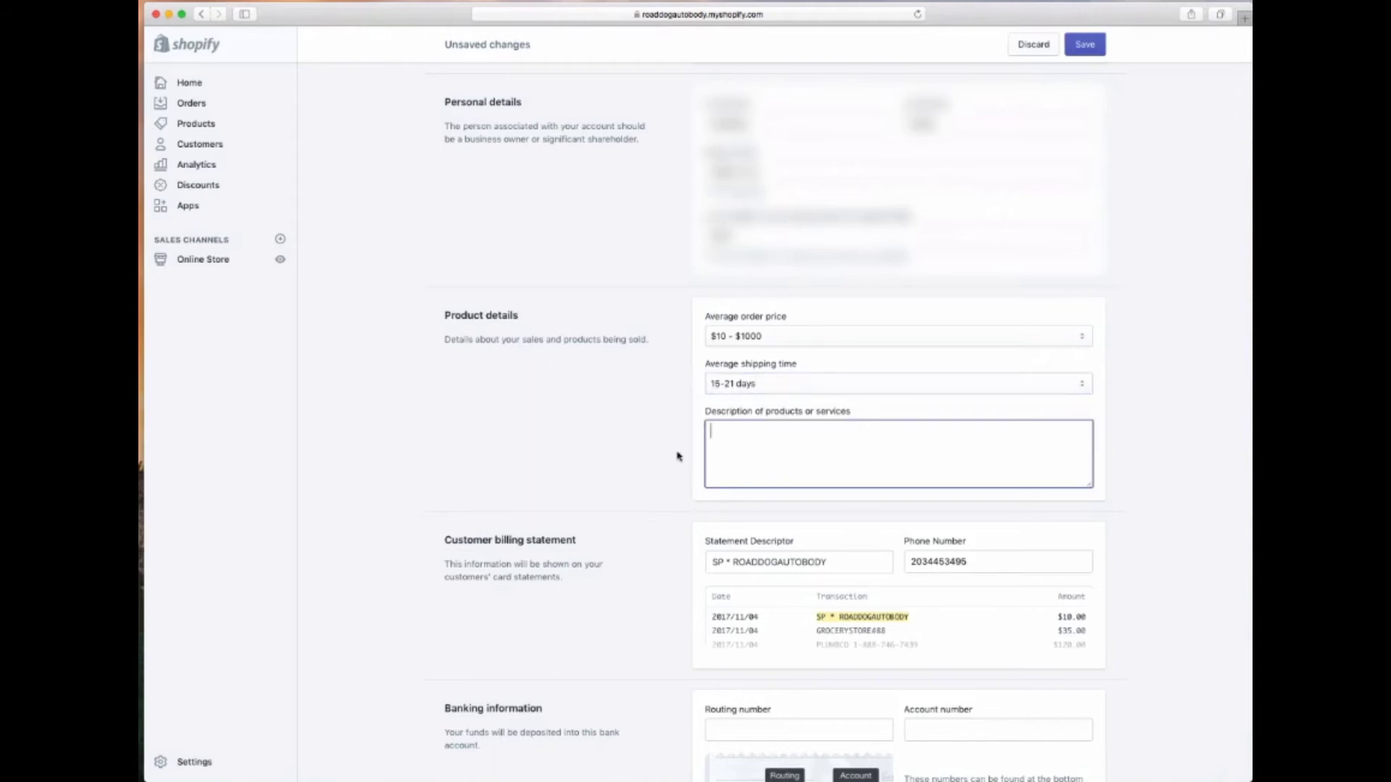
text(LED Light bars, vanity lights,)
key(BackSpace)
key(BackSpace)
text(and other a)
key(BackSpace)
text(car accessories.)
Confirm the card statement descriptor and begin entering the bank routing number
scroll(830, 491, down, 3)
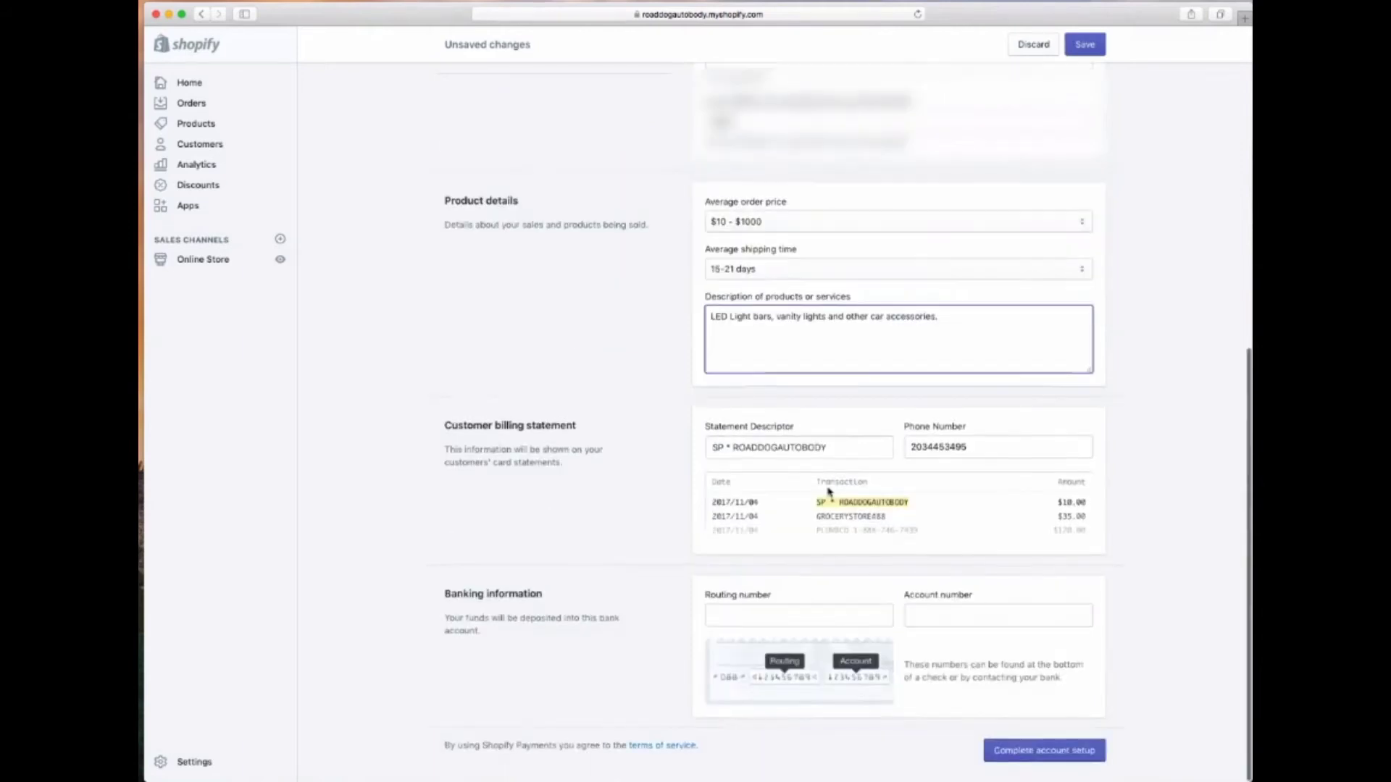
click(828, 448)
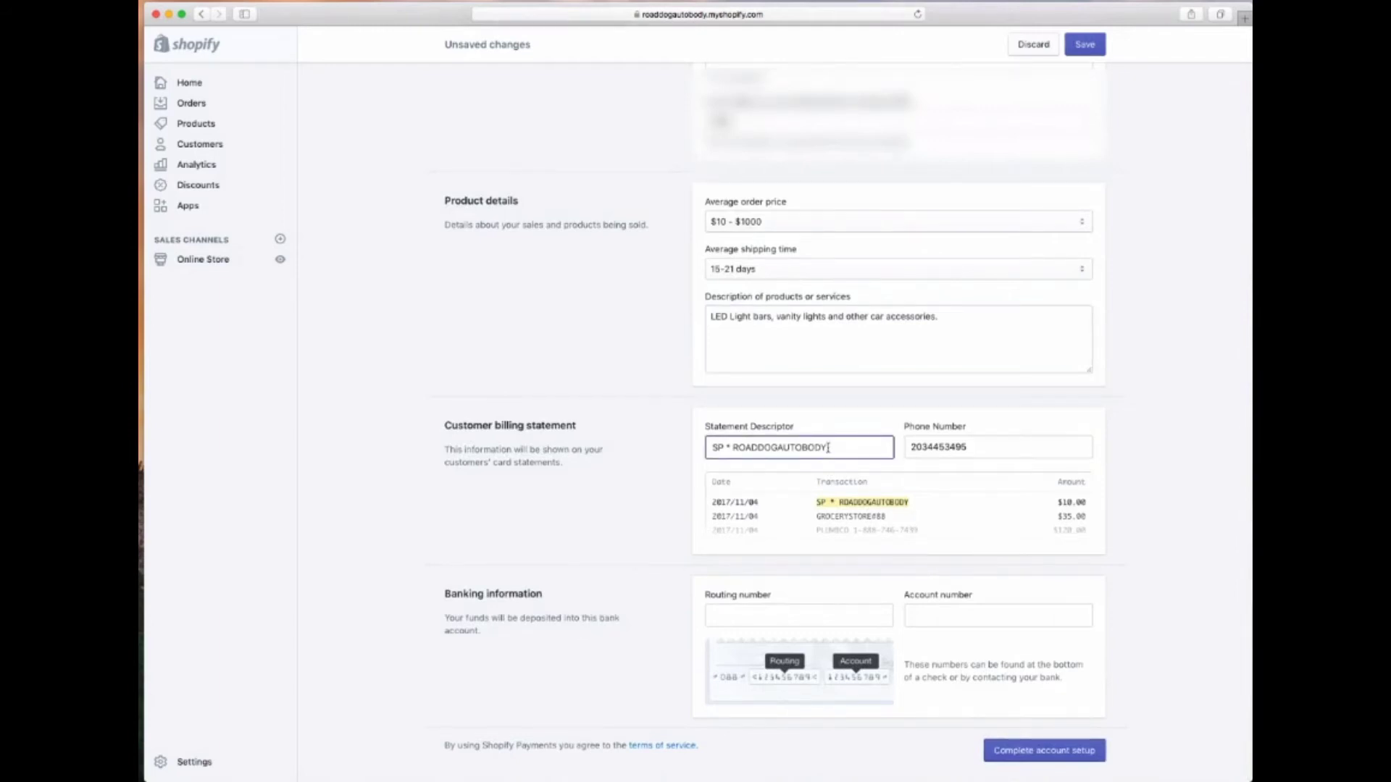
click(569, 654)
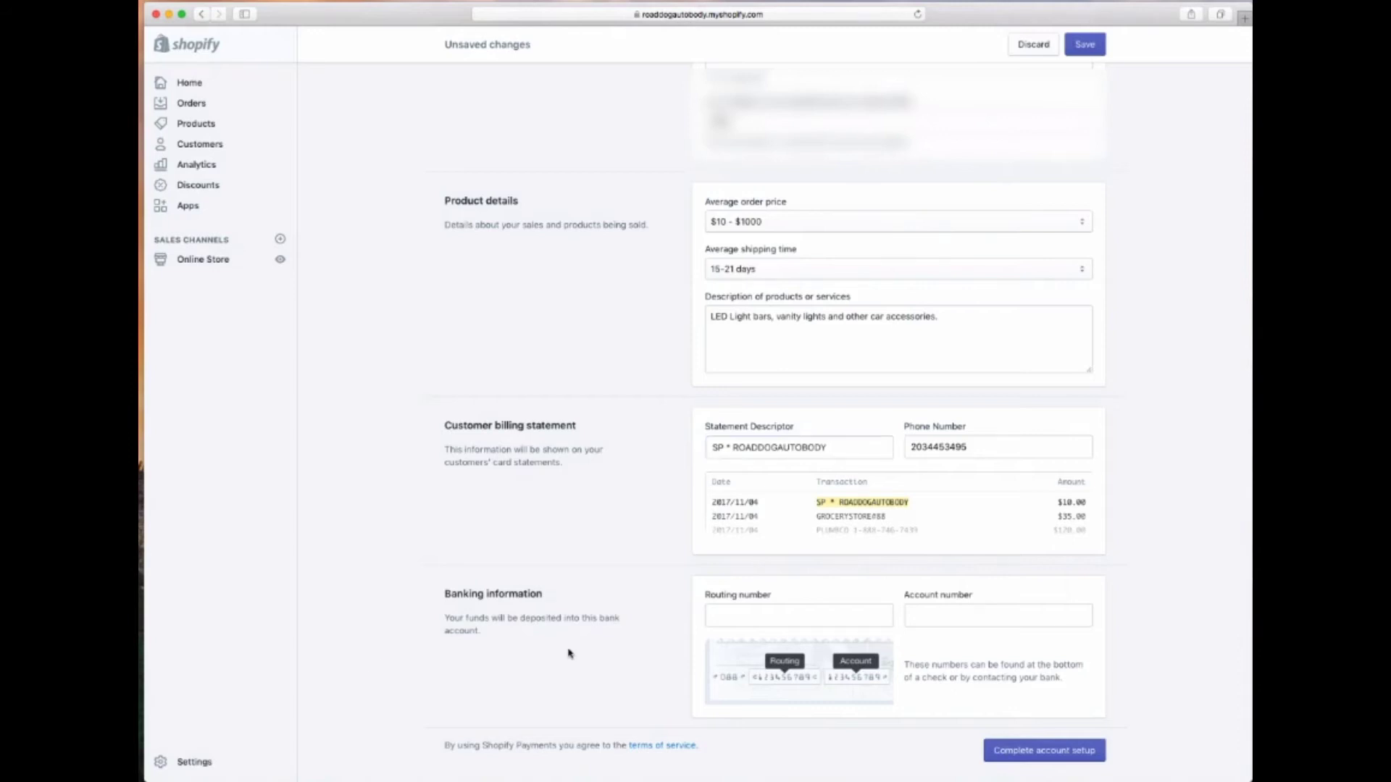
click(764, 613)
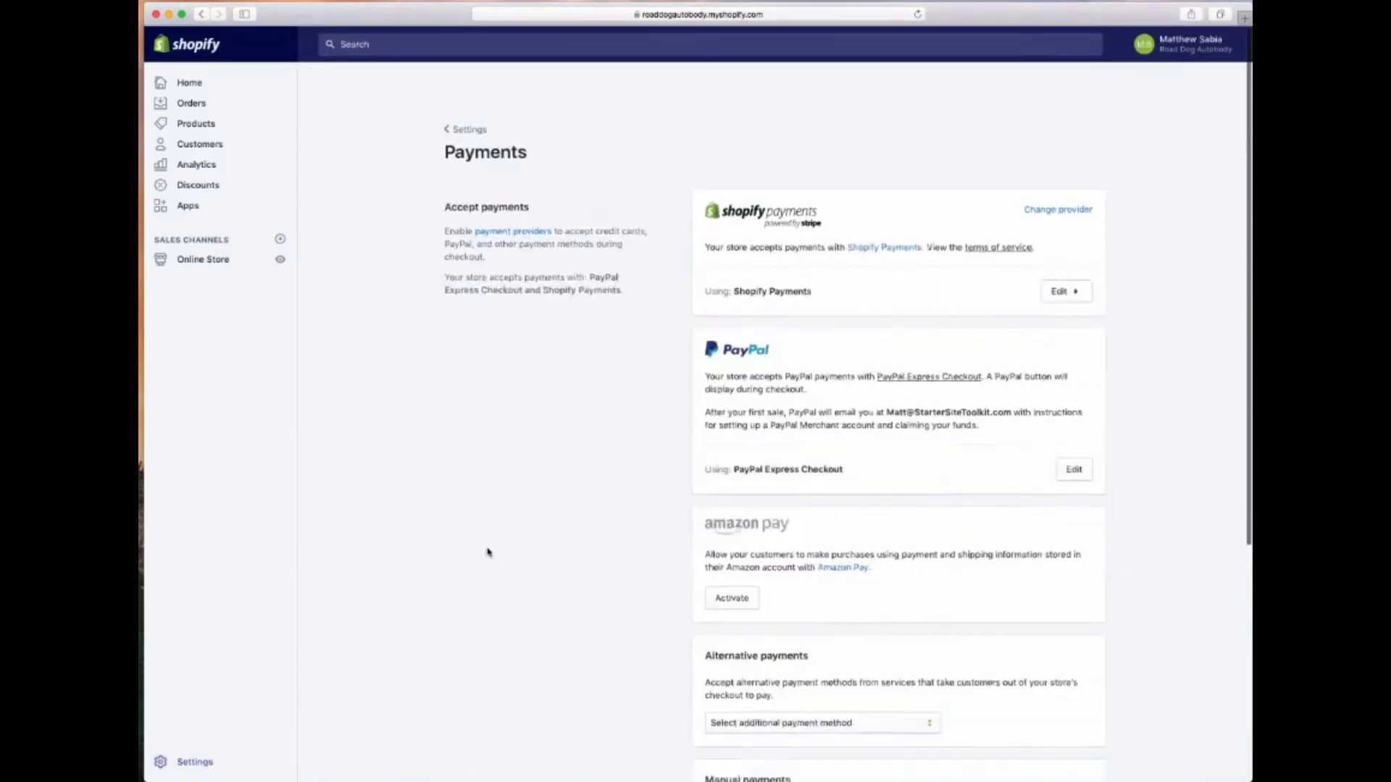
scroll(487, 553, down, 1)
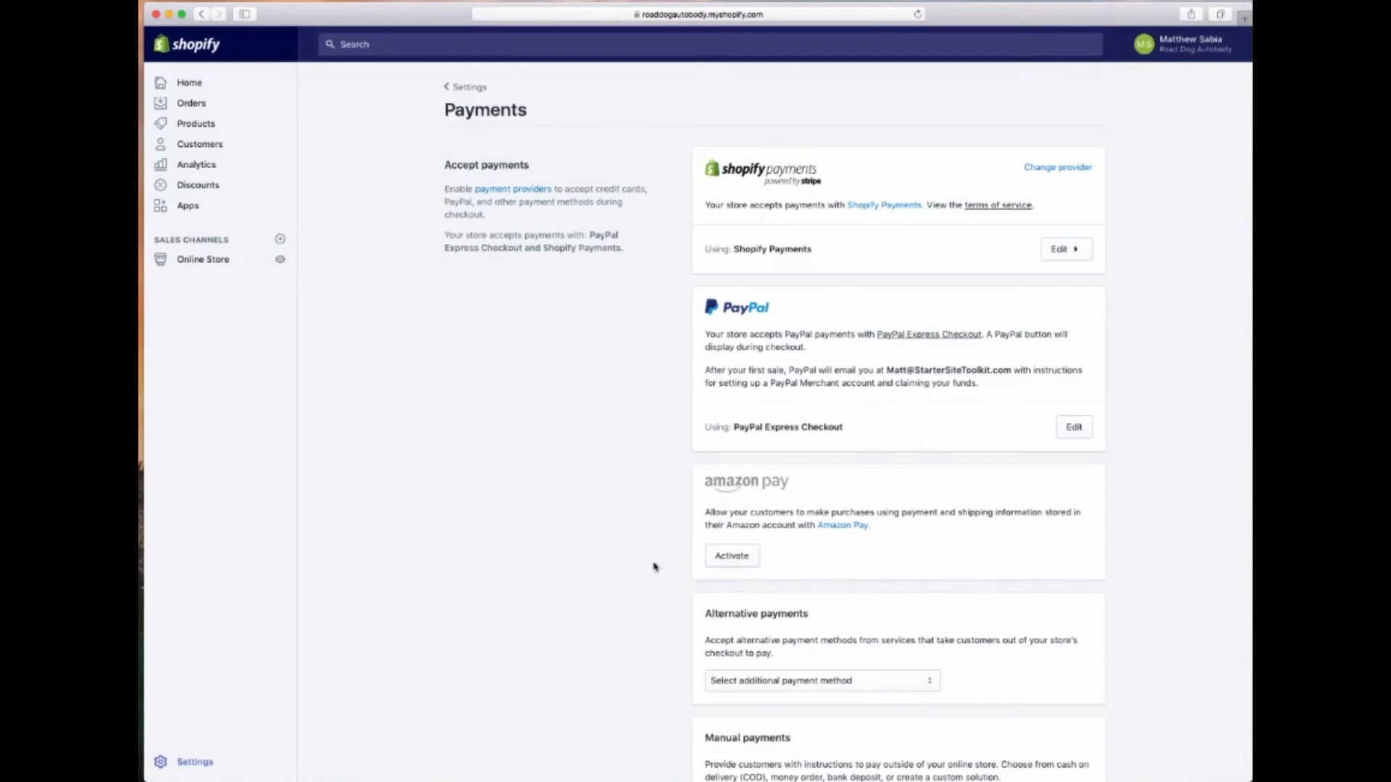
Deactivate the current PayPal setup, then choose and activate PayPal Express Checkout
click(1067, 428)
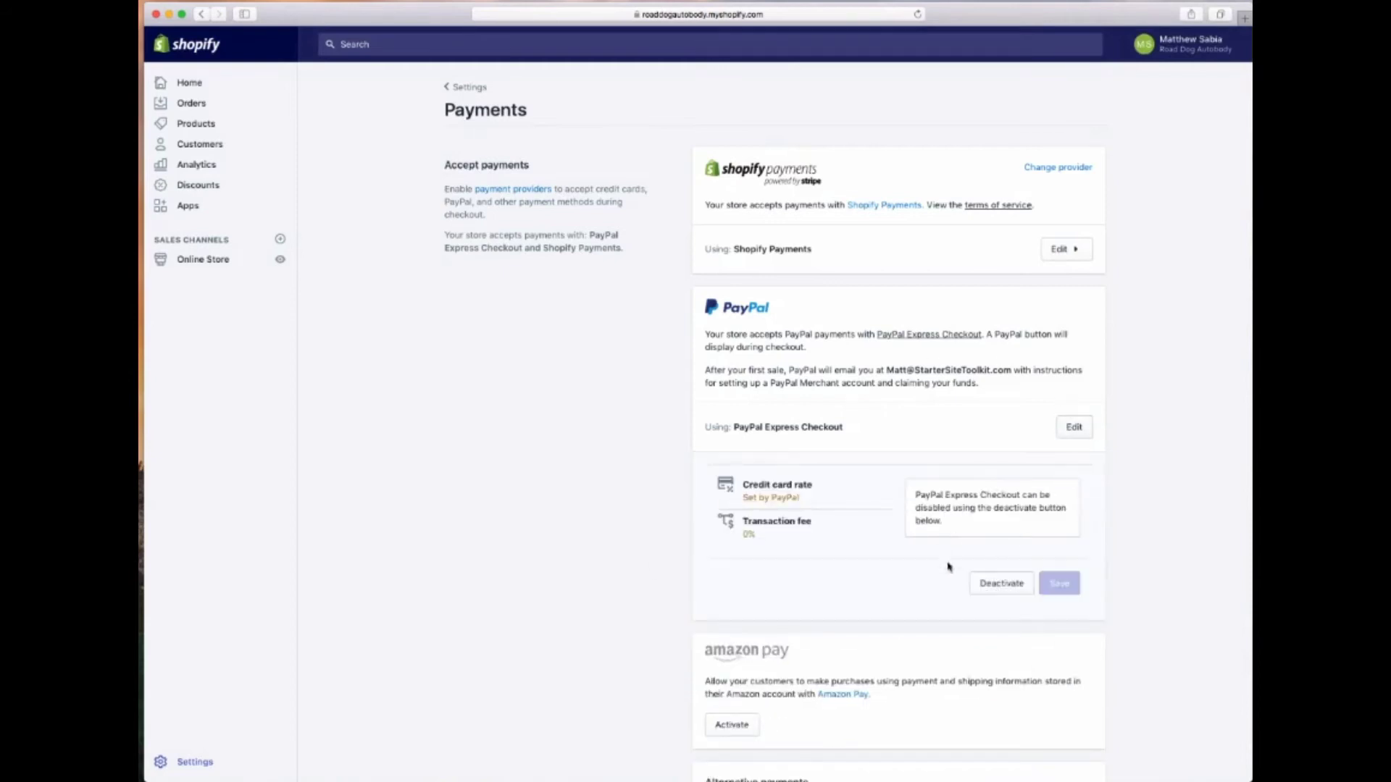
click(1013, 586)
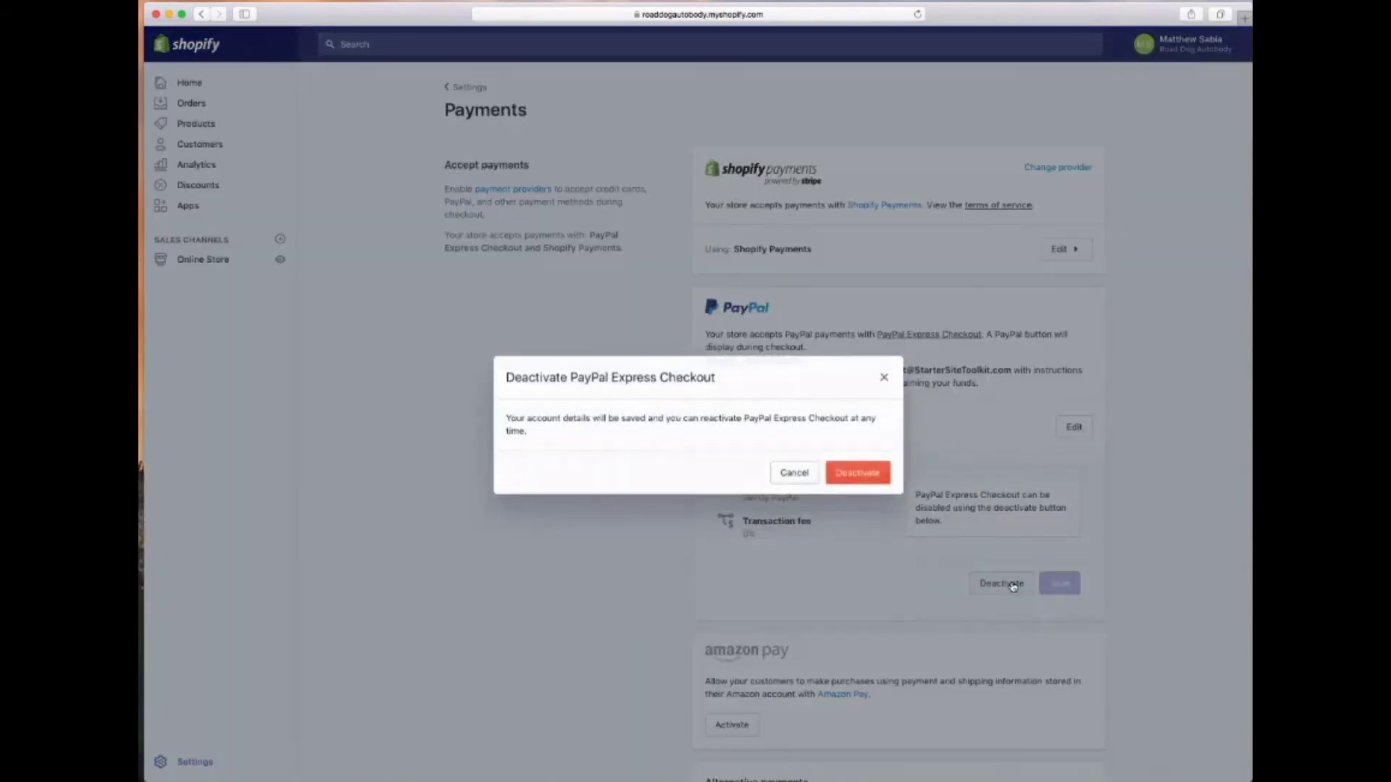
click(835, 473)
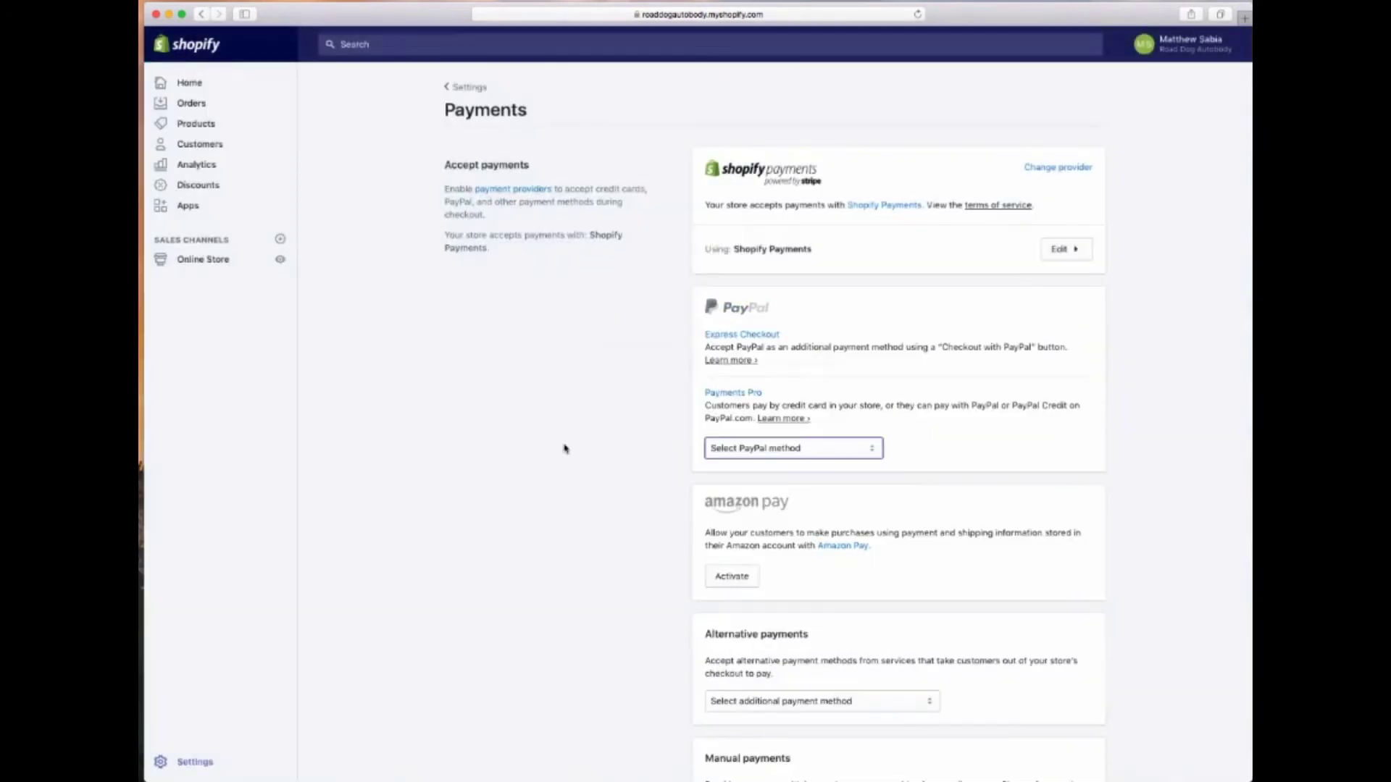
click(718, 338)
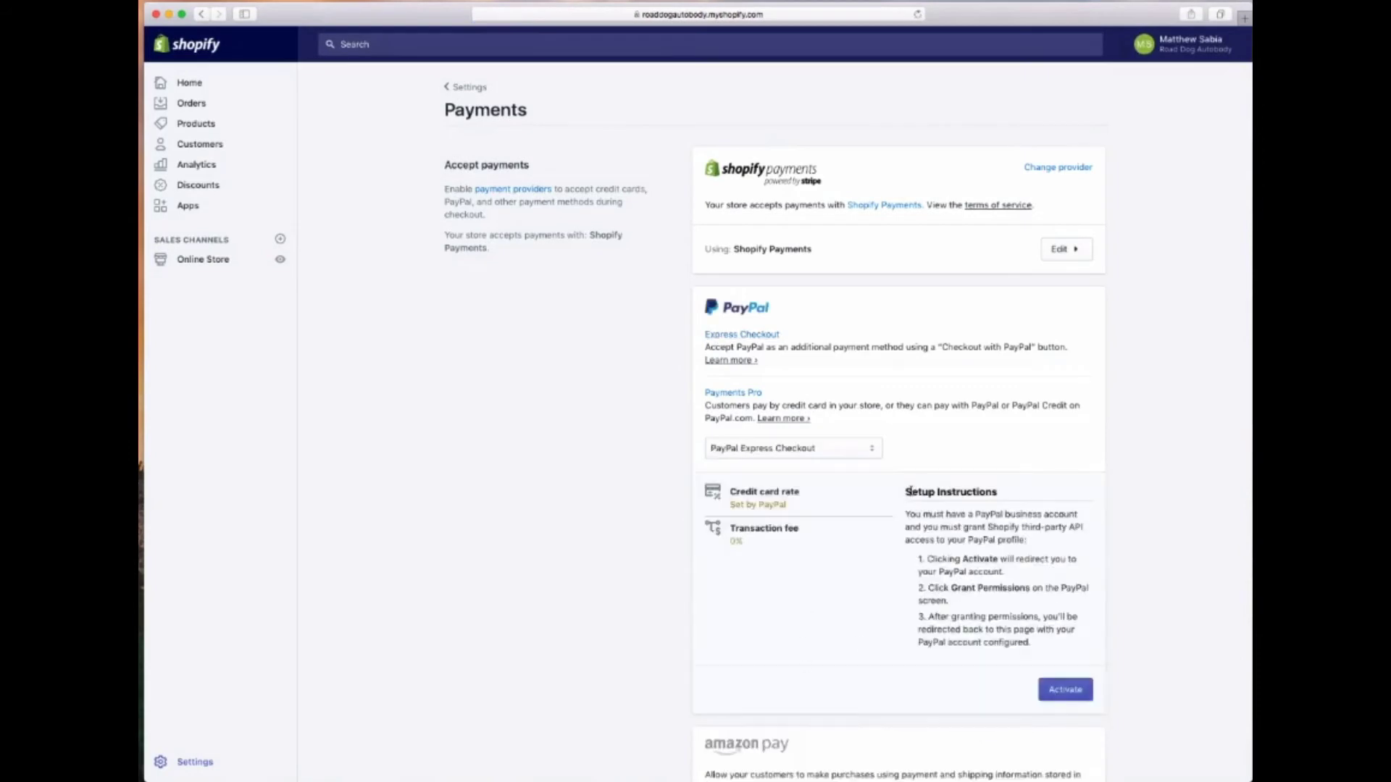
click(1068, 696)
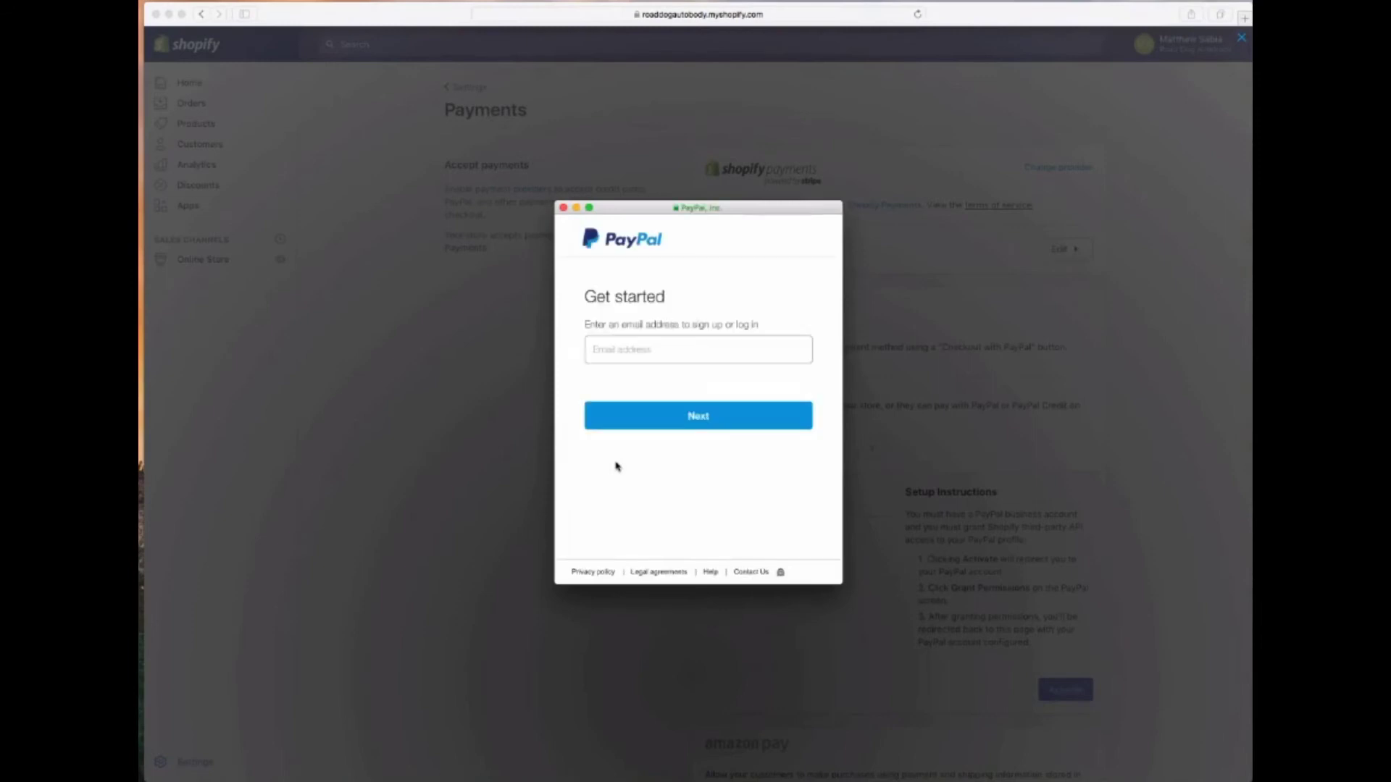
Sign in with the store's PayPal account e-mail and password, then return to Shopify
click(621, 353)
key(Return)
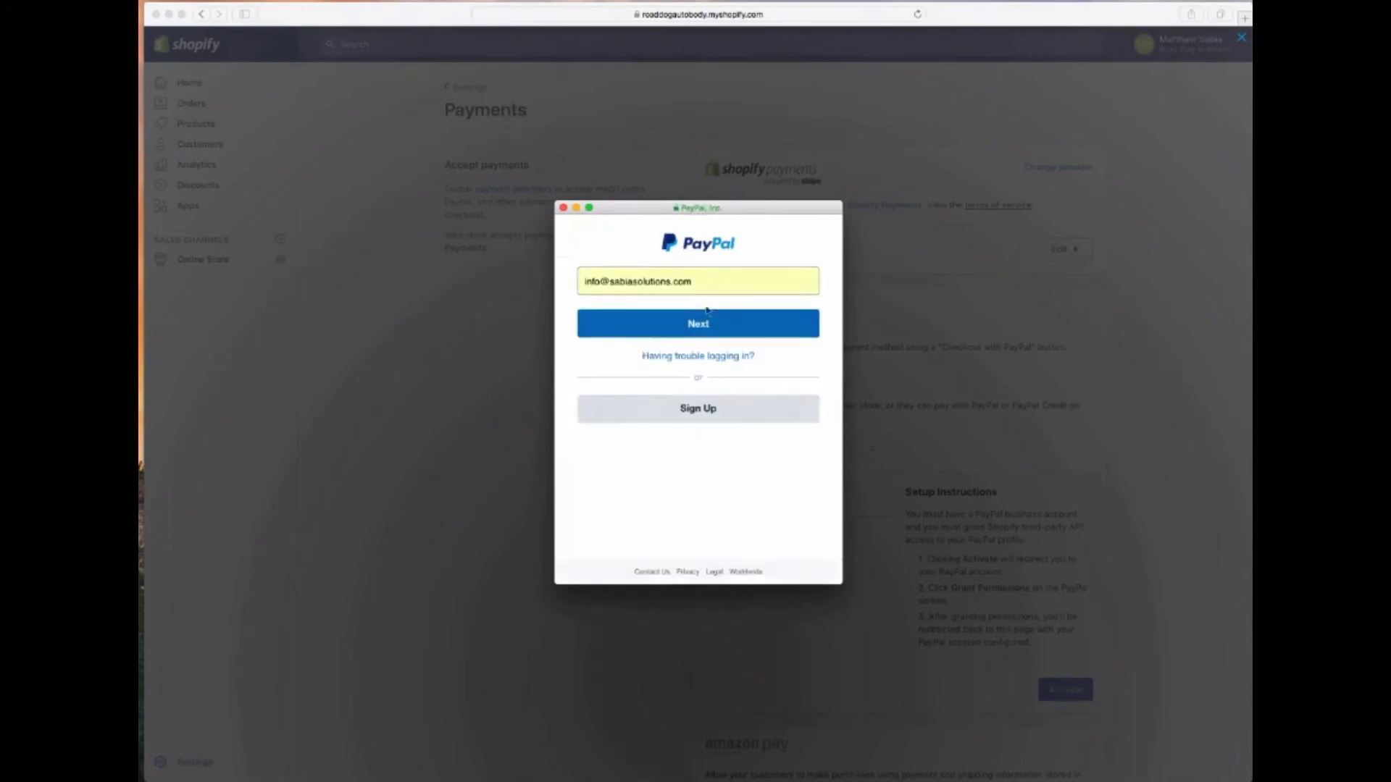
click(726, 324)
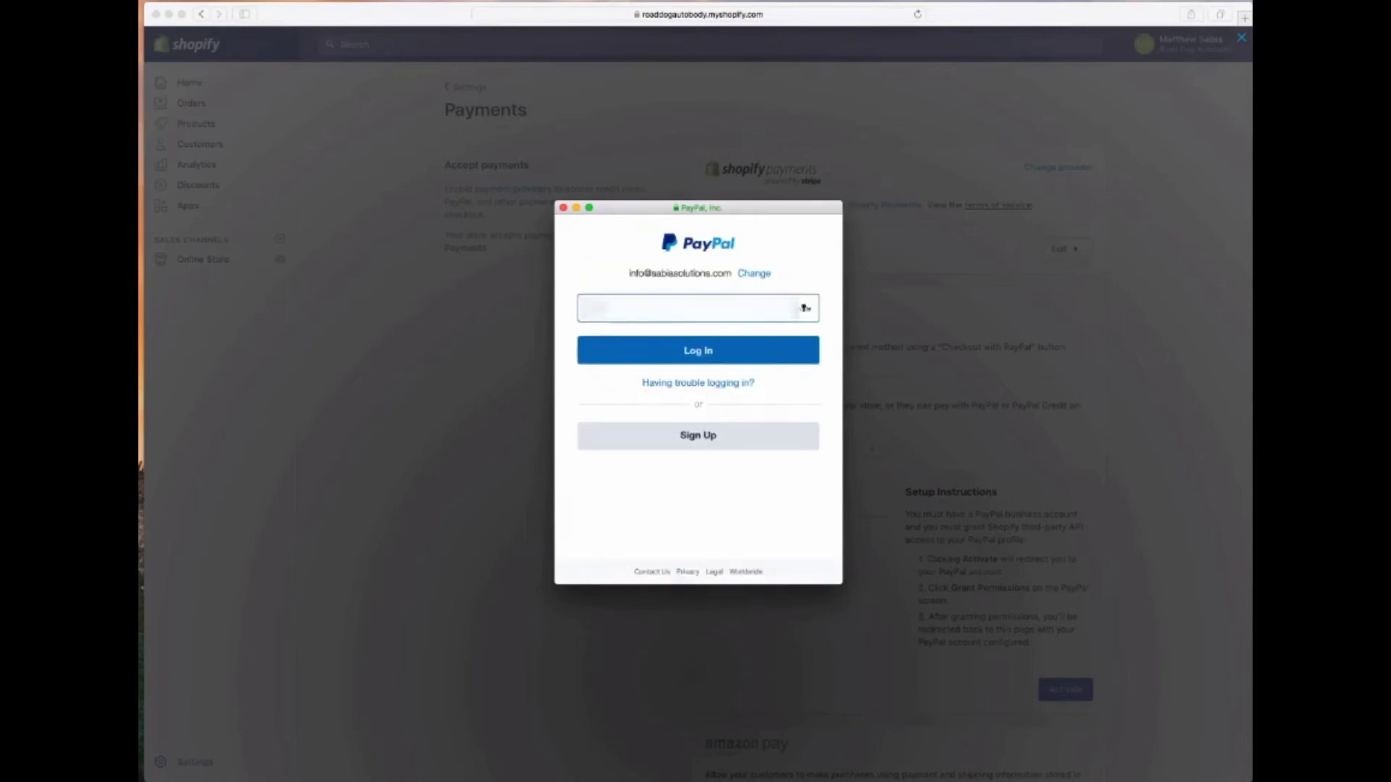
key(Return)
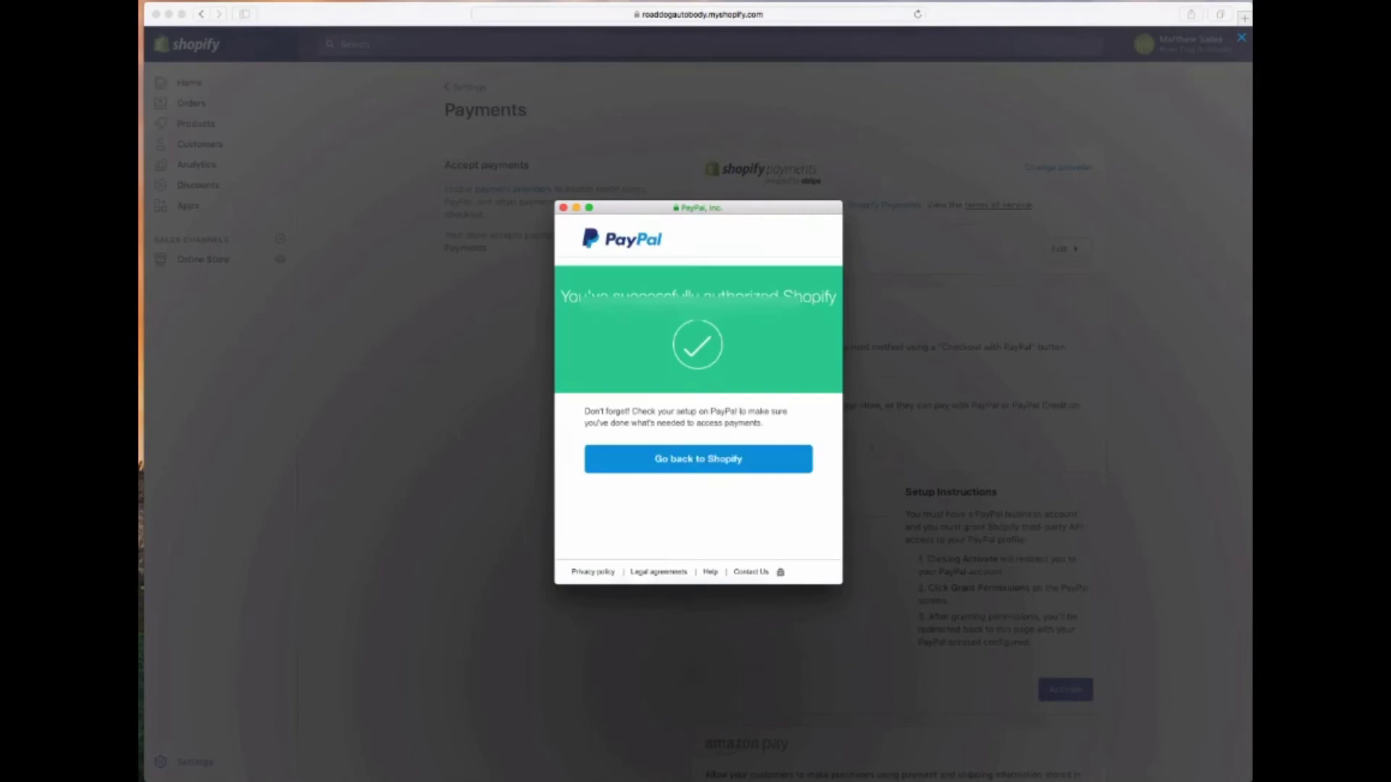
click(699, 460)
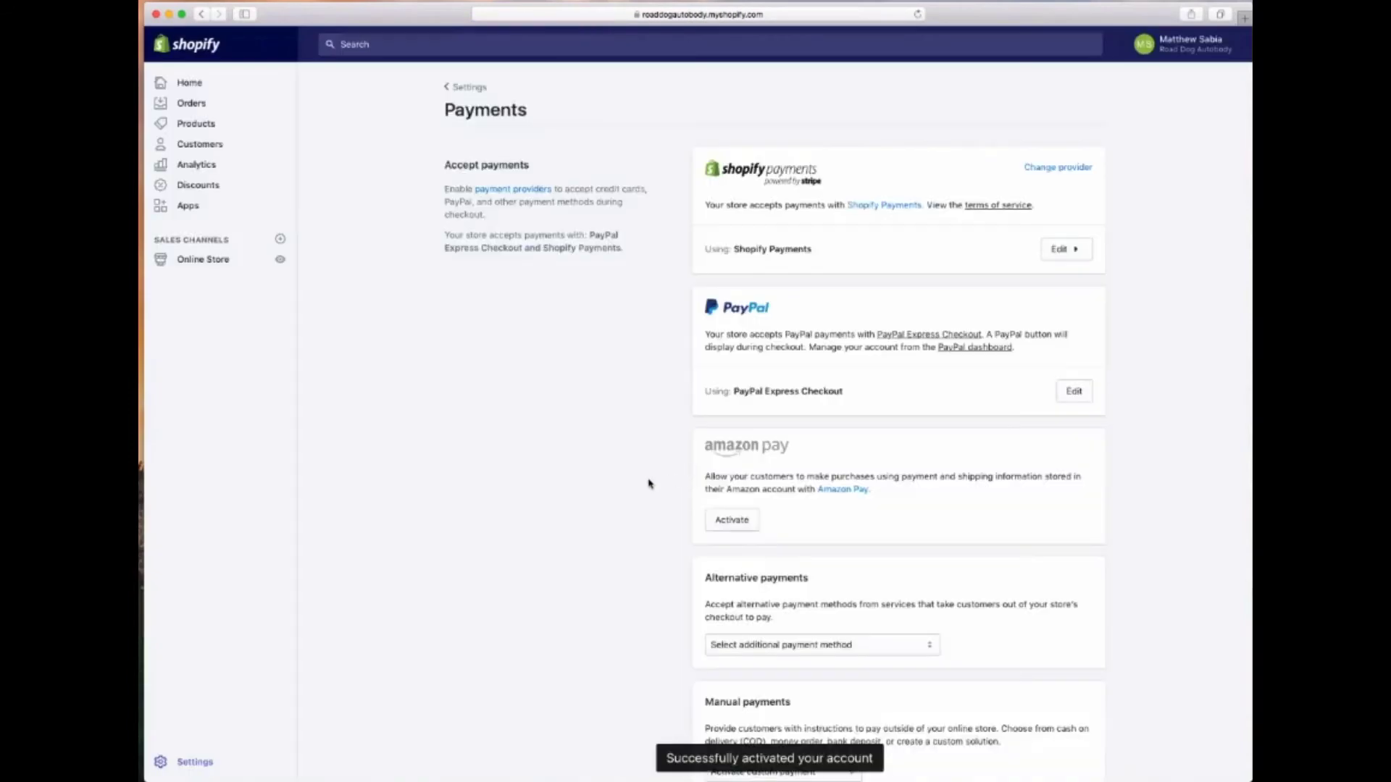
scroll(650, 482, down, 3)
scroll(649, 484, down, 1)
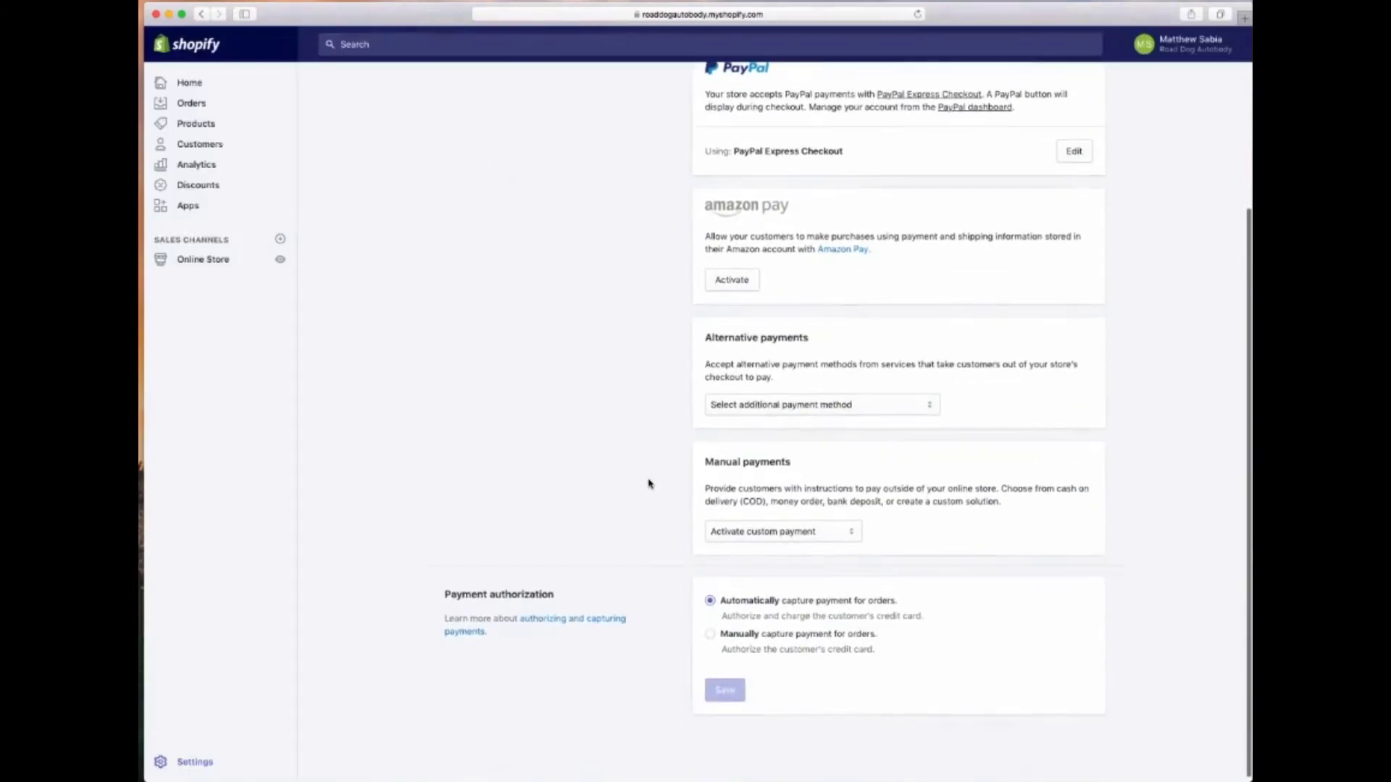
scroll(650, 484, up, 5)
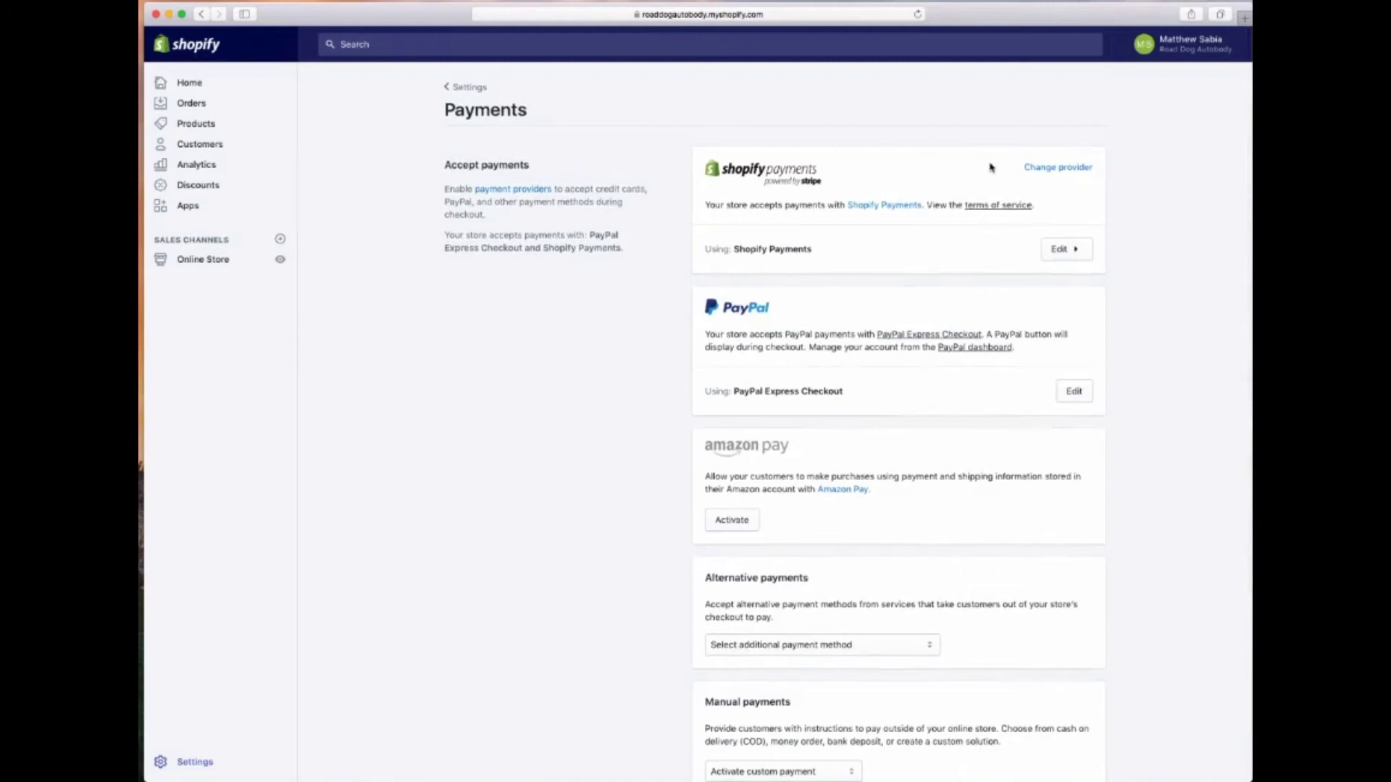
click(1057, 169)
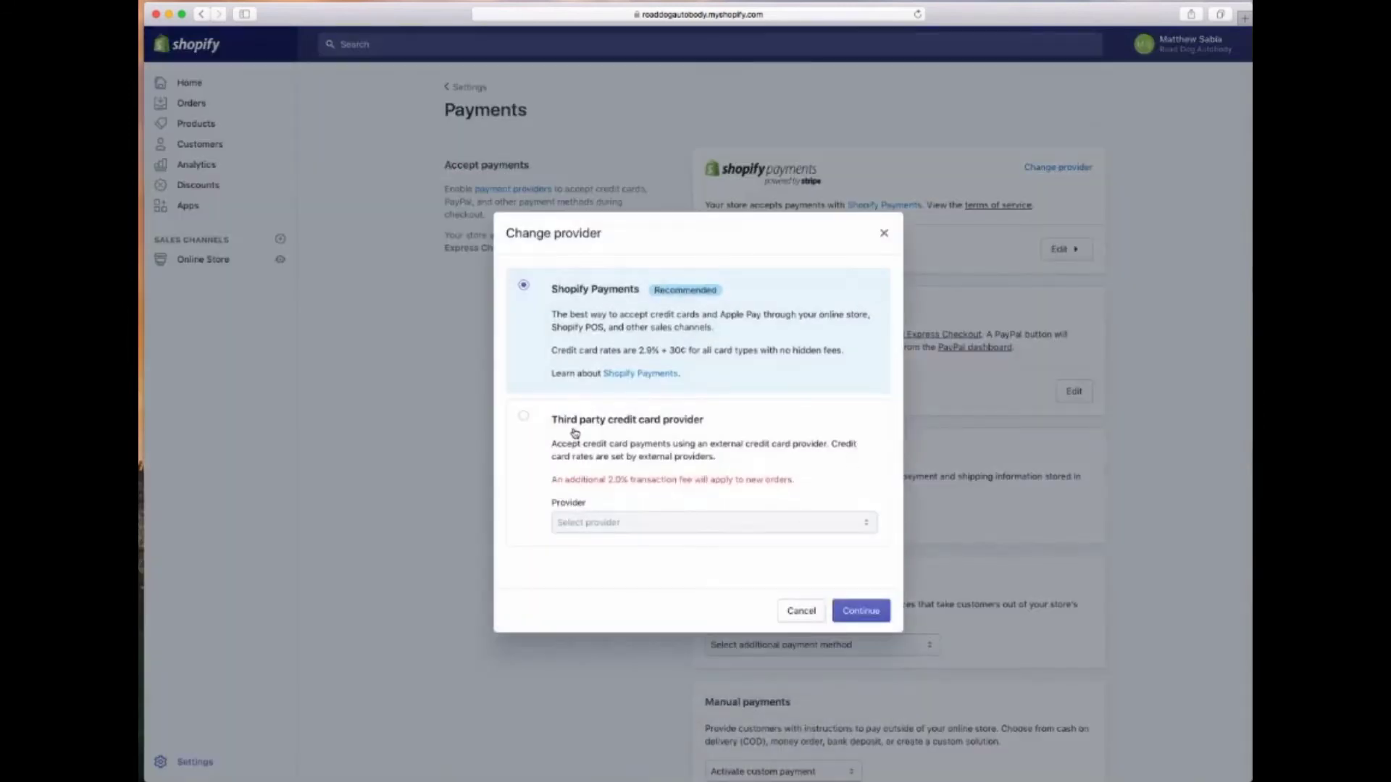
click(572, 428)
click(623, 523)
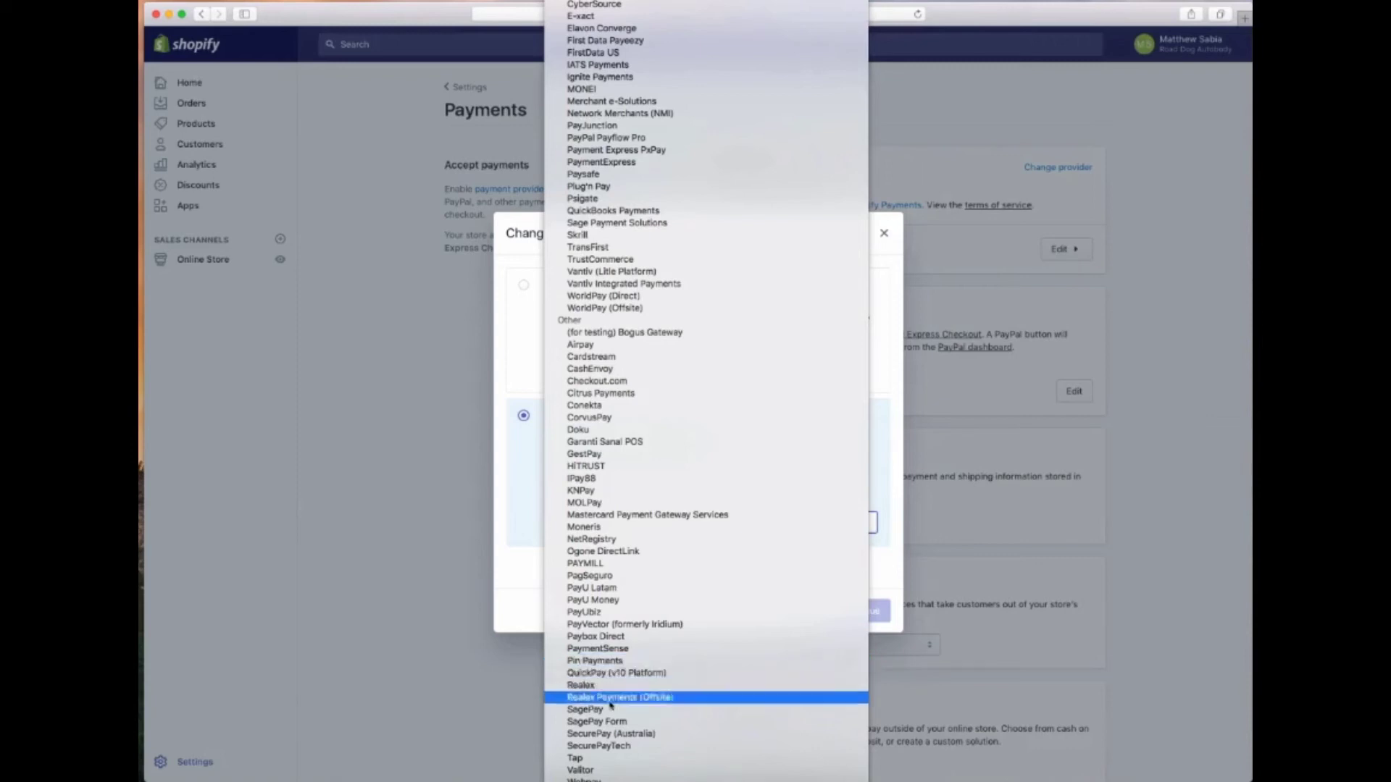
click(506, 364)
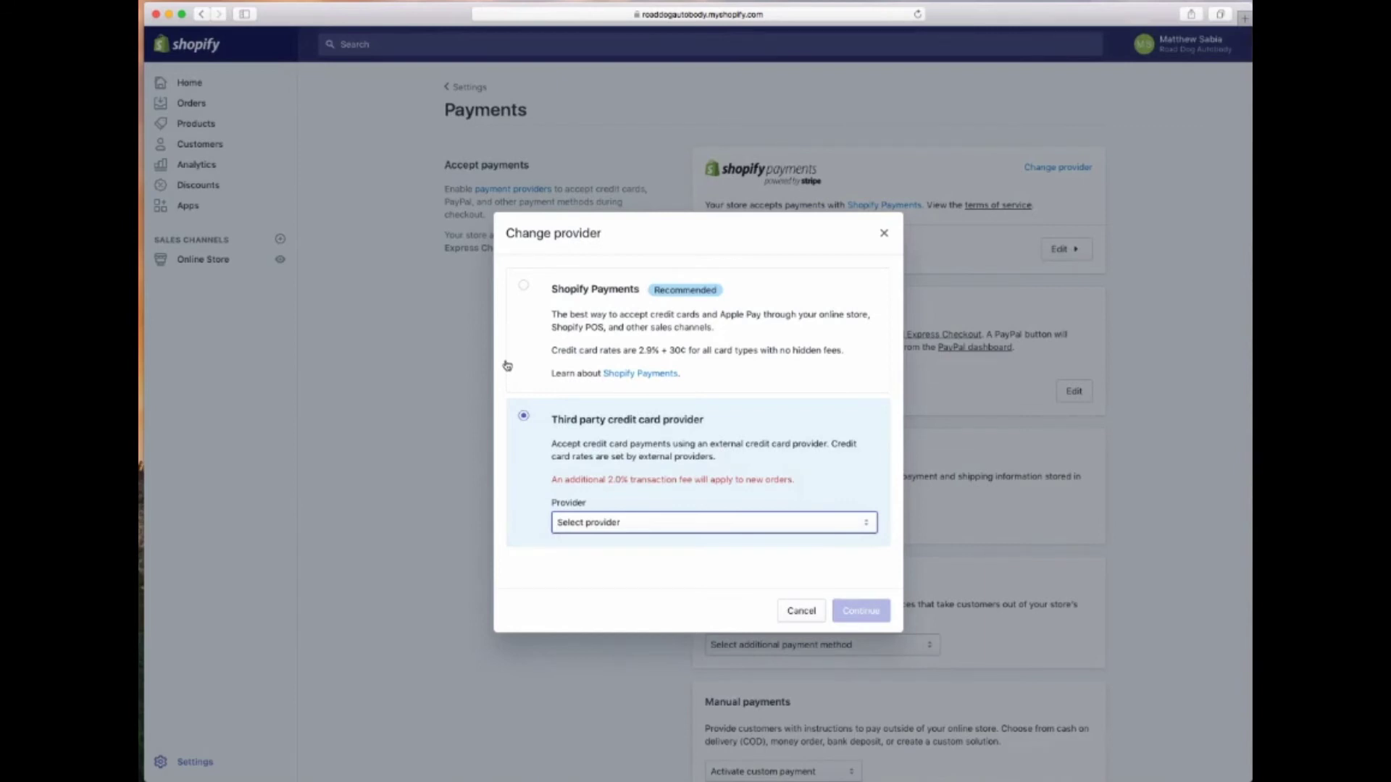
click(523, 285)
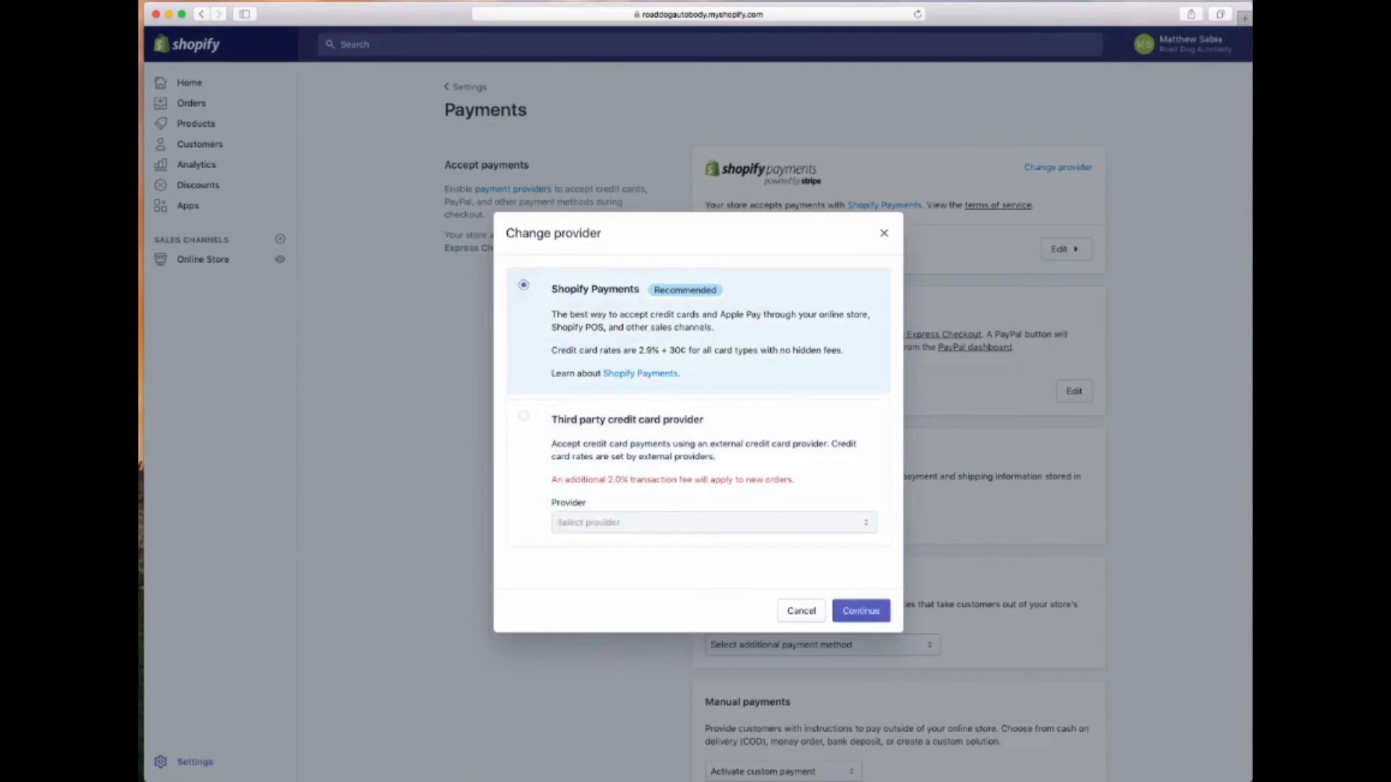
click(849, 613)
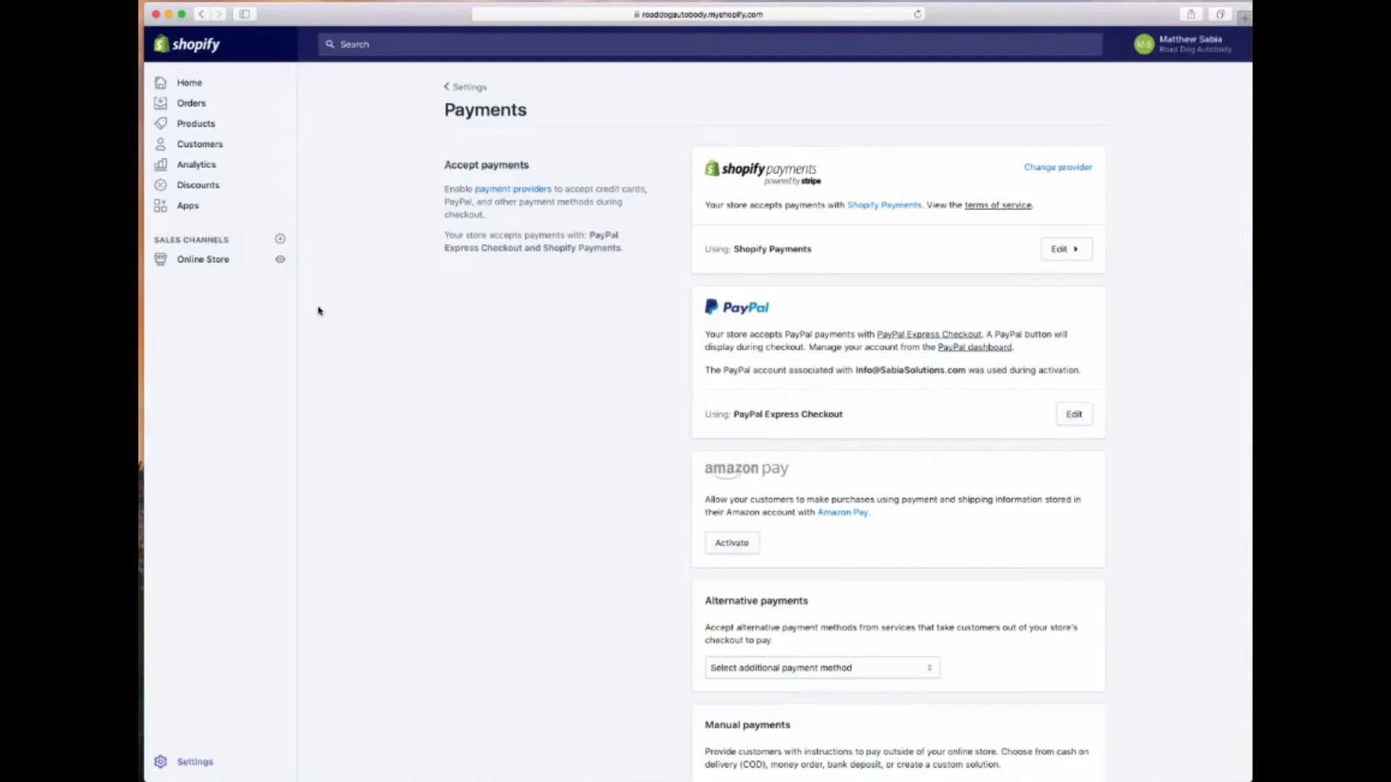
Go to the Settings overview and open the Checkout settings page
click(194, 763)
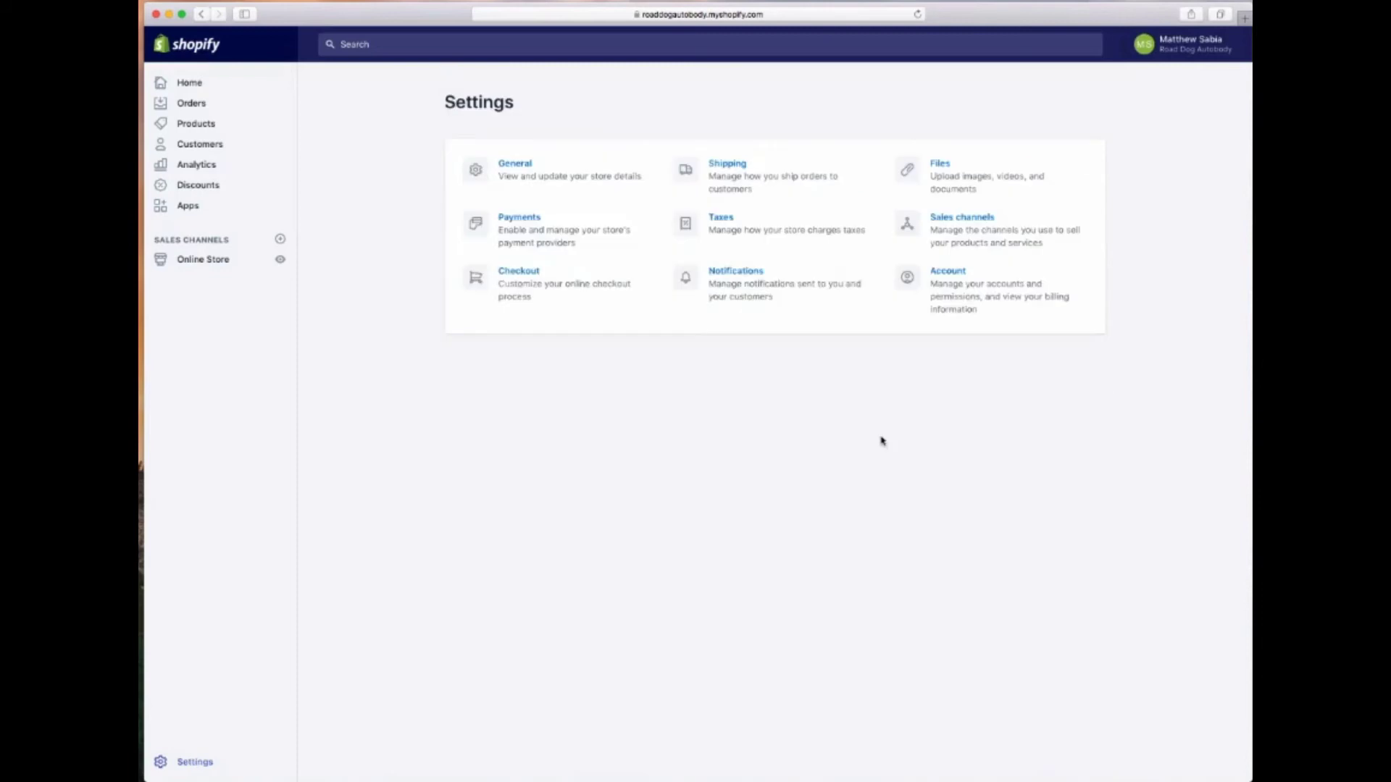
click(498, 274)
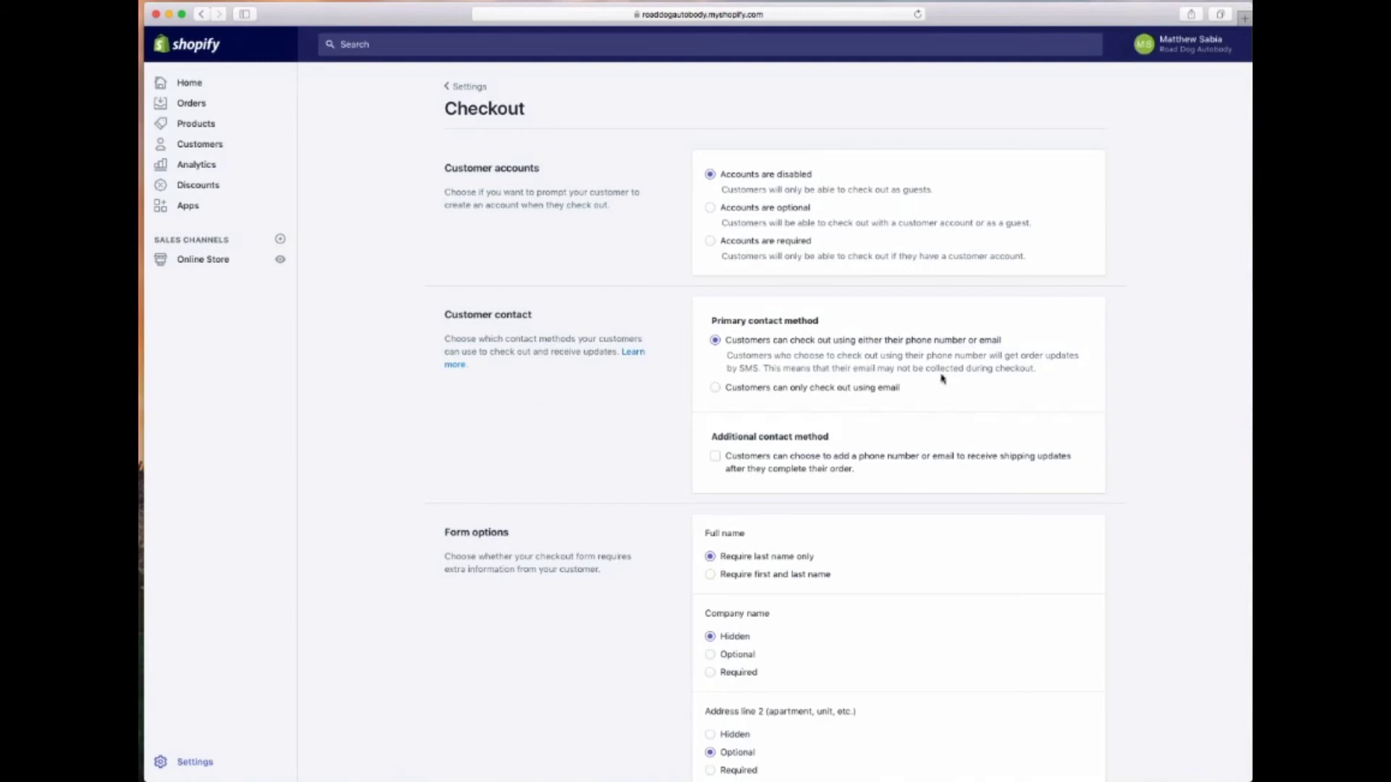
Set checkout to email-only contact, require first and last names, and make shipping phone optional
click(800, 394)
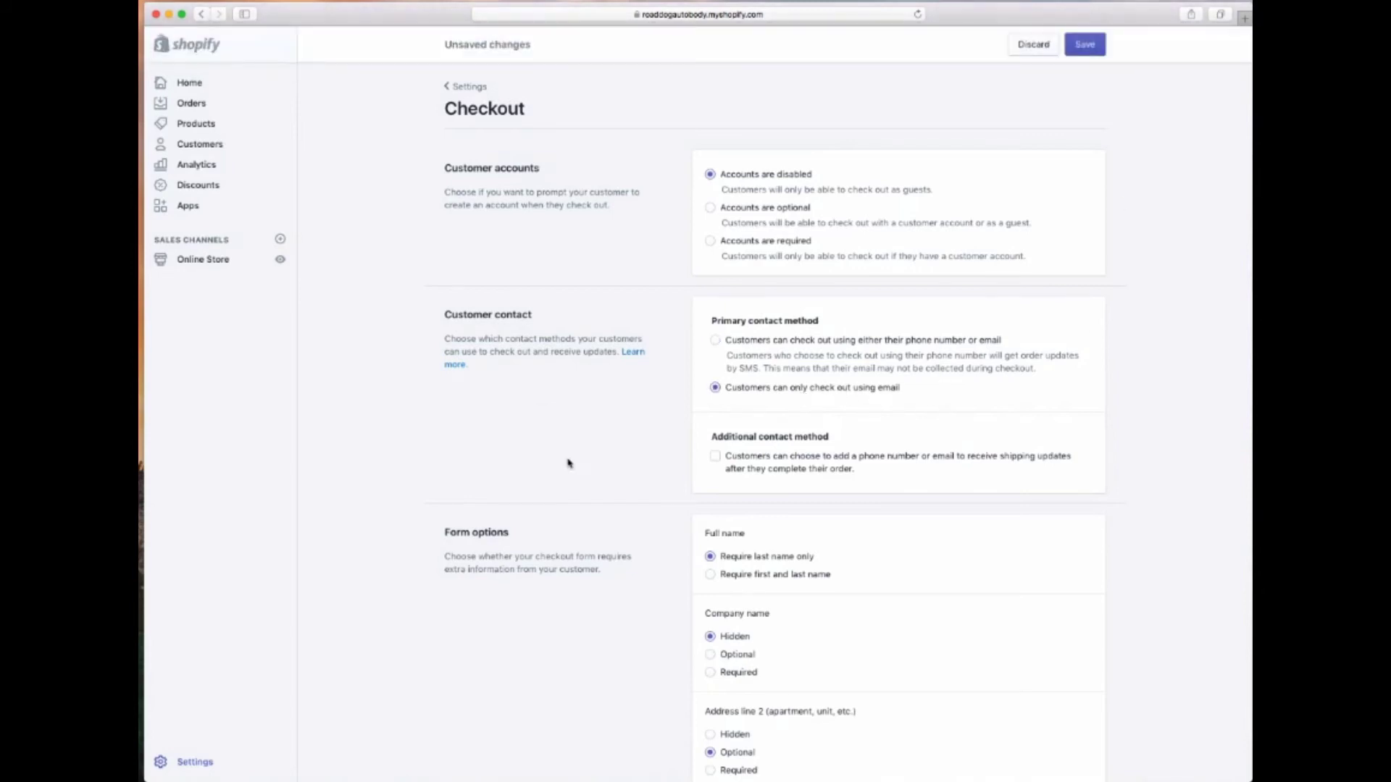
scroll(568, 463, down, 5)
scroll(568, 463, down, 1)
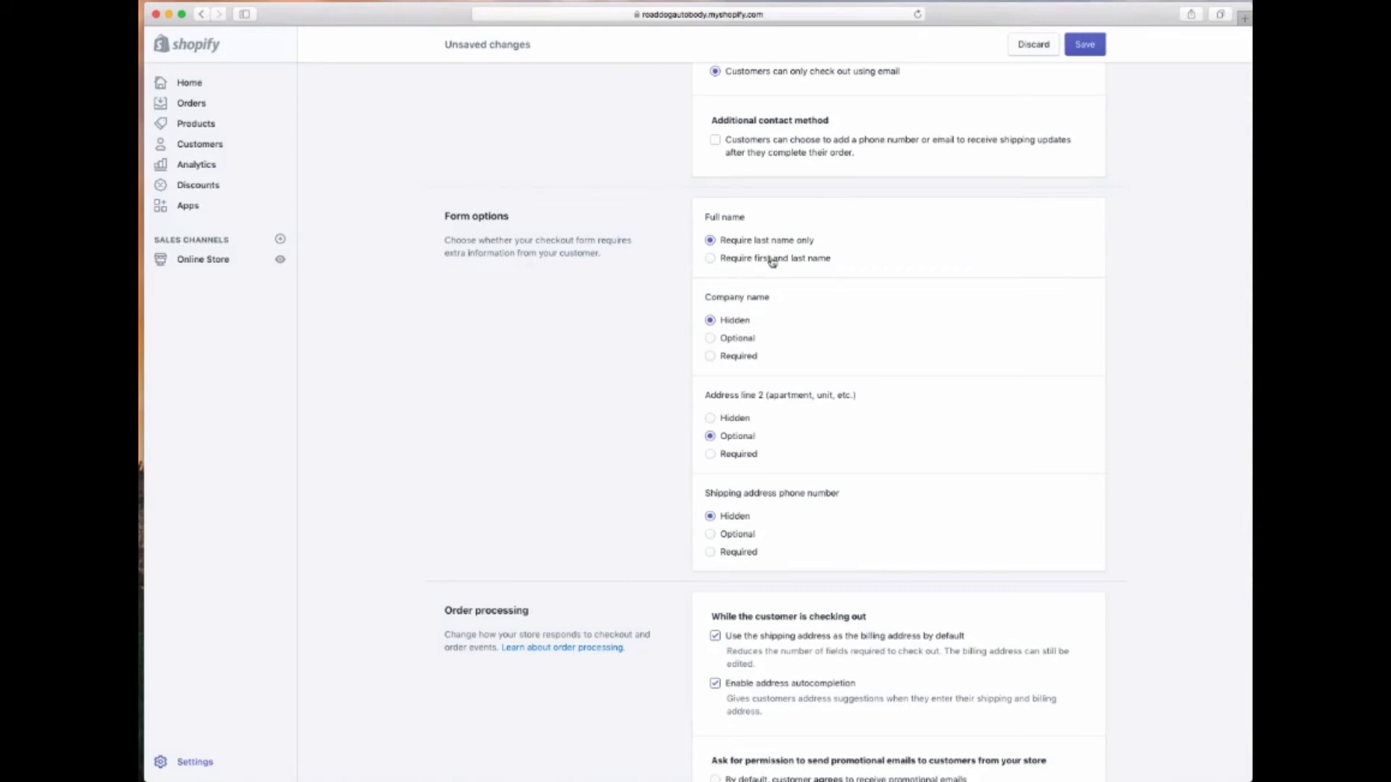
click(730, 265)
click(727, 536)
Pre-check the promotional emails opt-in for customers by default
scroll(638, 586, down, 5)
scroll(638, 586, down, 2)
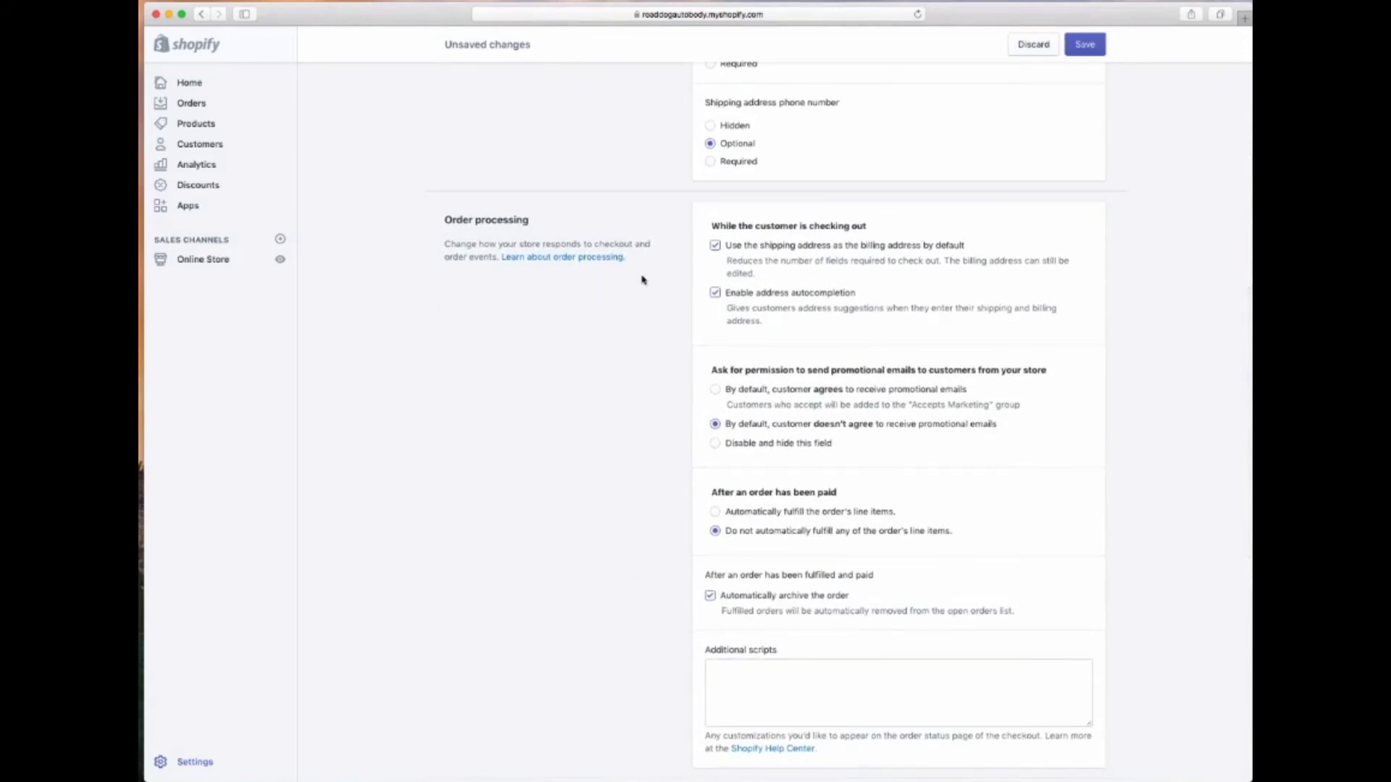
scroll(634, 322, down, 1)
scroll(633, 321, down, 1)
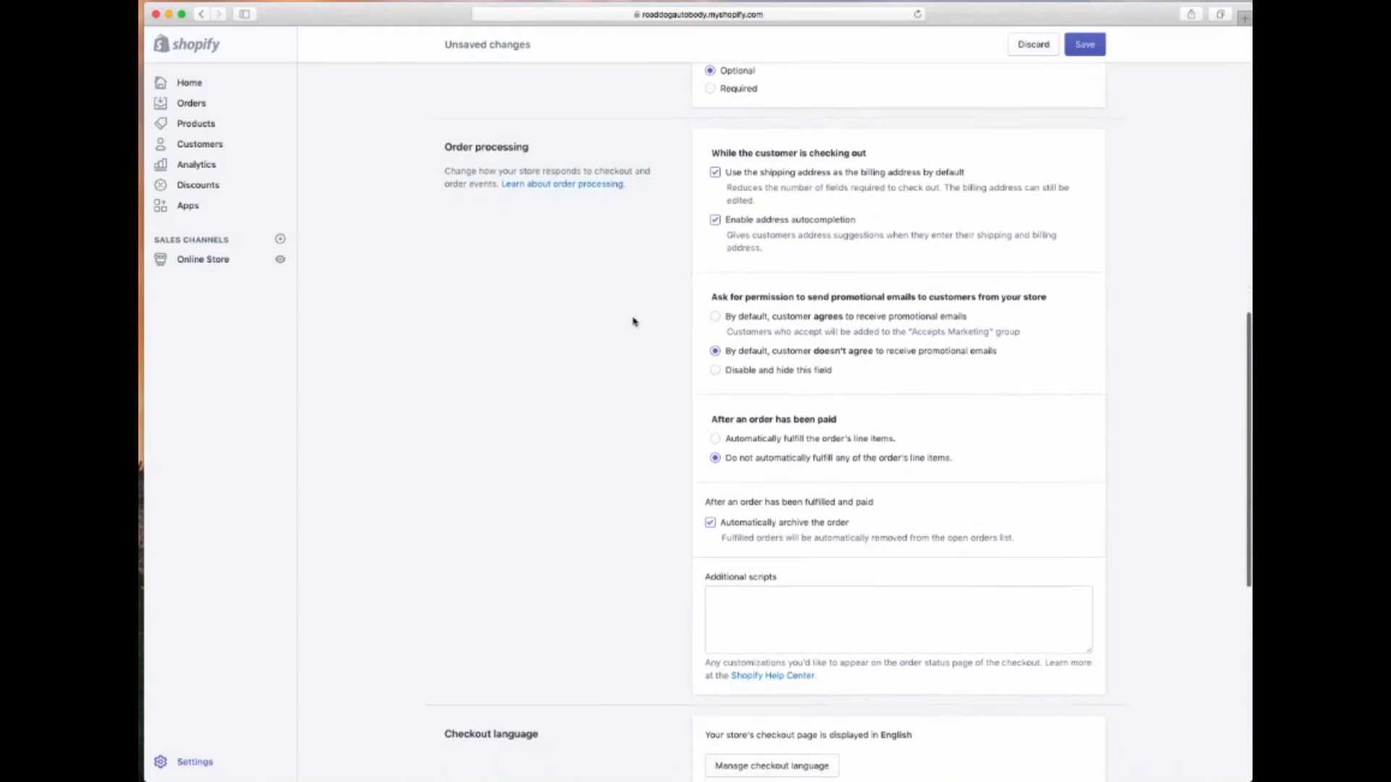
click(793, 319)
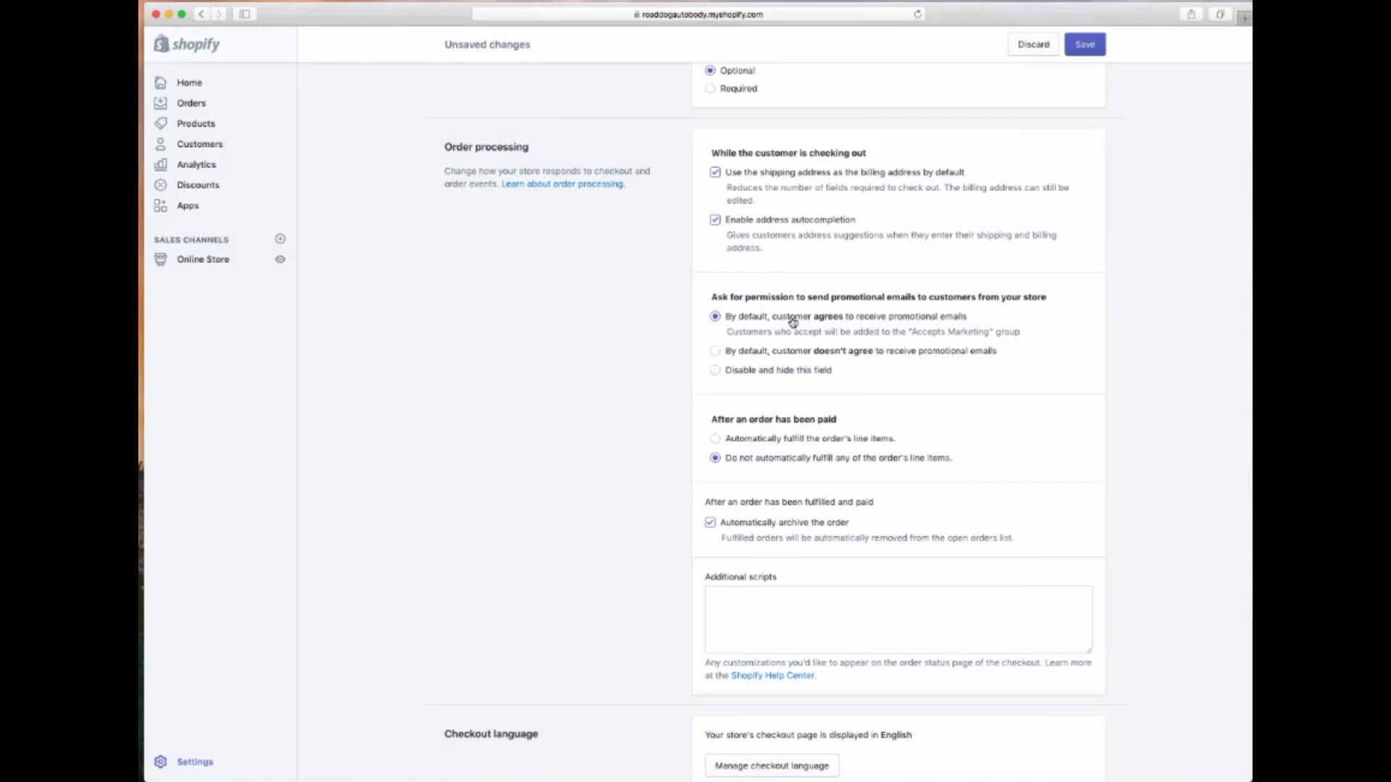
scroll(793, 322, down, 5)
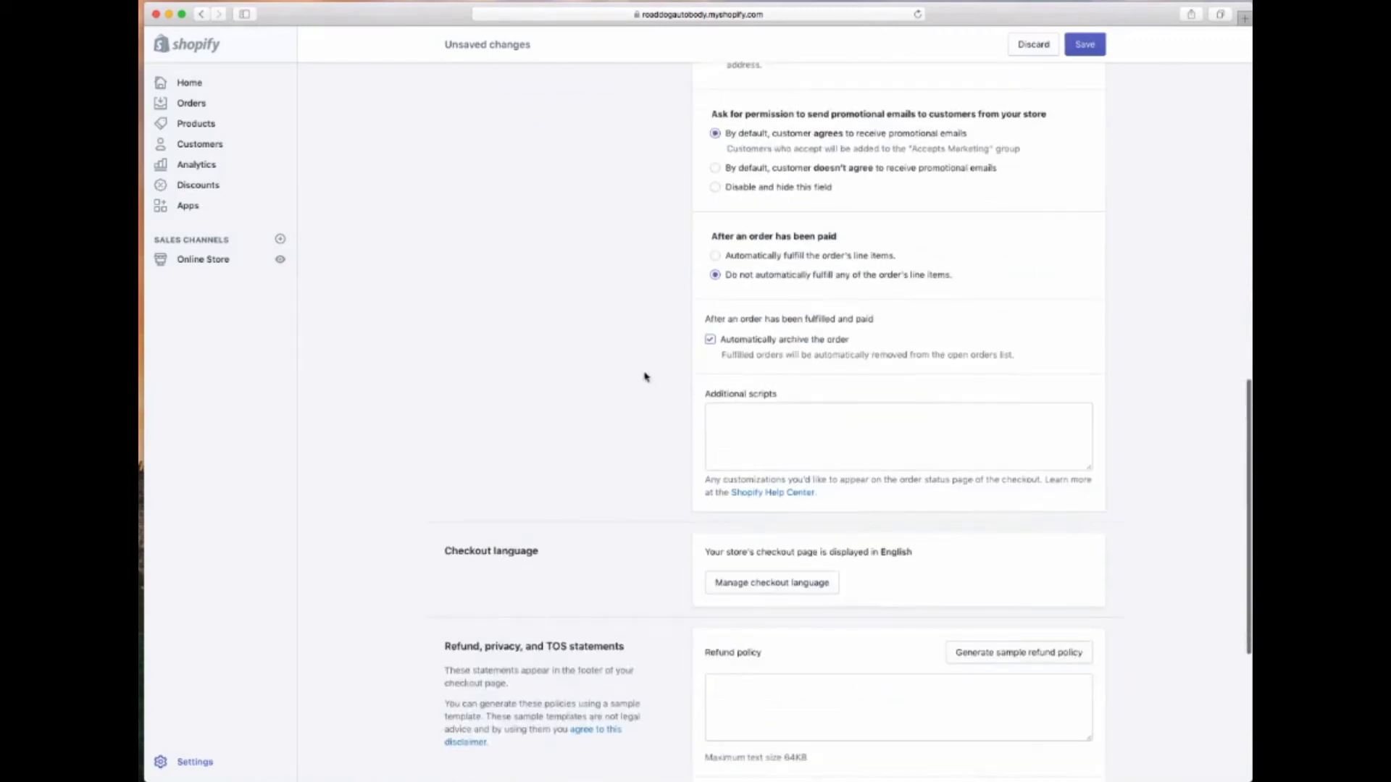
scroll(643, 377, down, 4)
scroll(643, 377, down, 6)
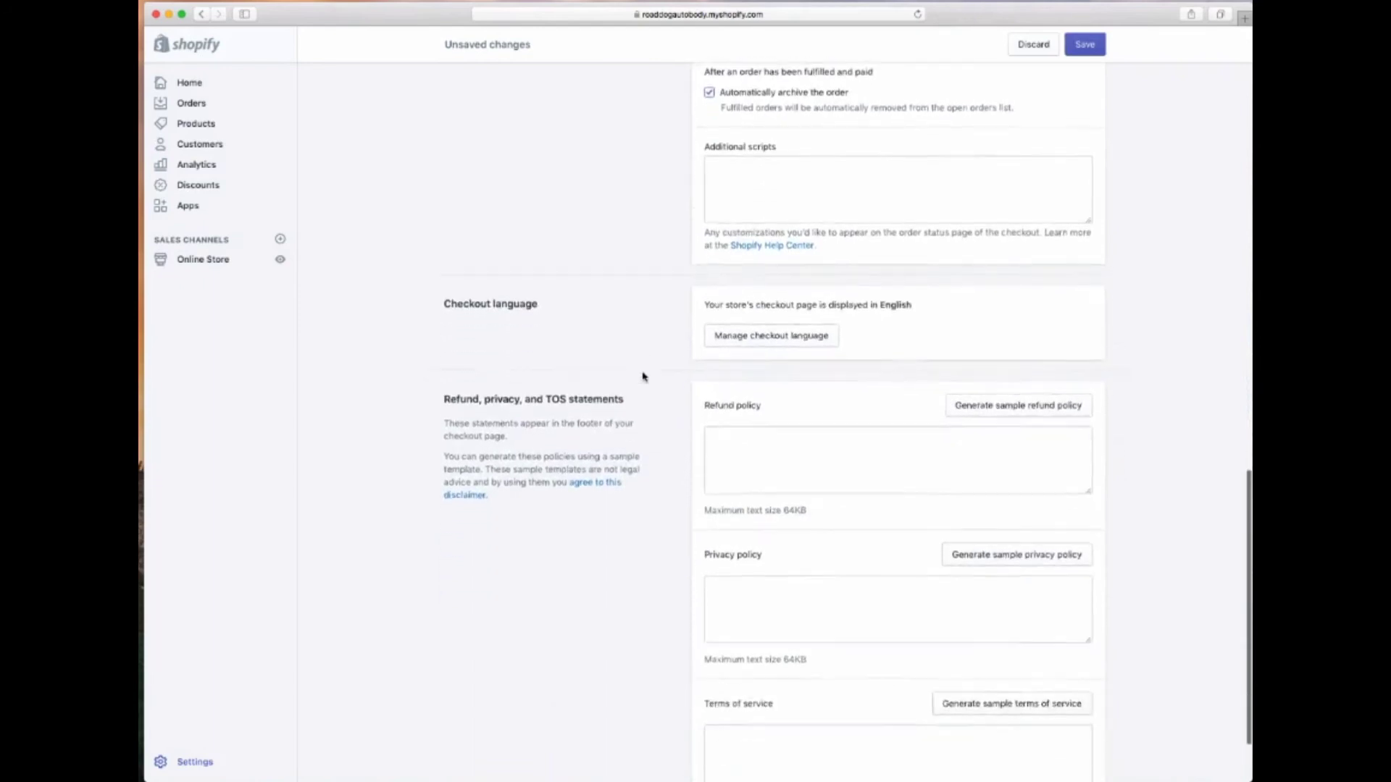
Paste the refund, privacy and terms of service policy texts and save the checkout settings
click(733, 351)
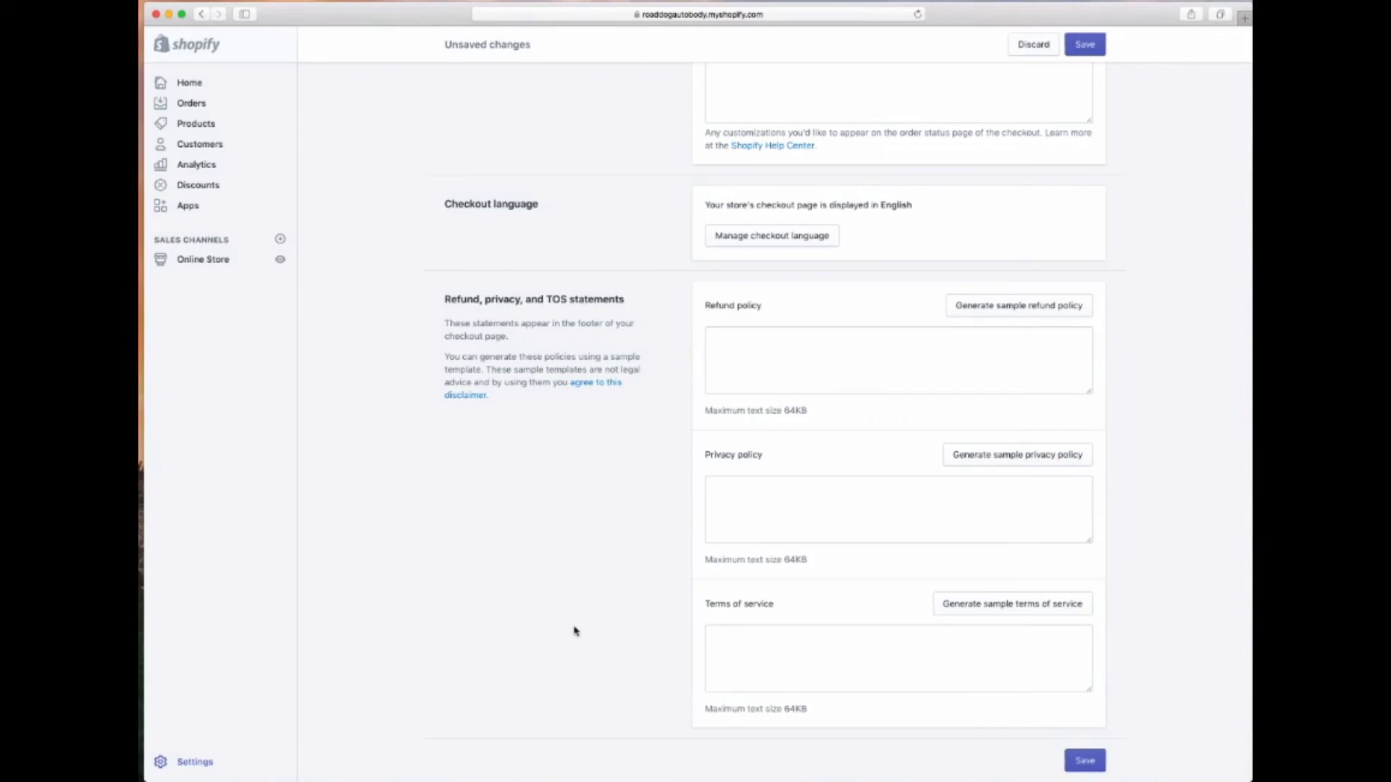
click(761, 345)
text(You will be responsible for paying for your own shipping costs for returning your item. Shipping costs are non-refundable. If you receive a refund, the cost of return shipping will be deducted from your refund.  Depending on where you live, the time it may take for your exchanged product to reach you, may vary.  If you are shipping an item over $75, you should consider using a trackable shipping service or purchasing shipping insurance. We don't guarantee that we will receive your returned item.)
click(768, 579)
key(super+v)
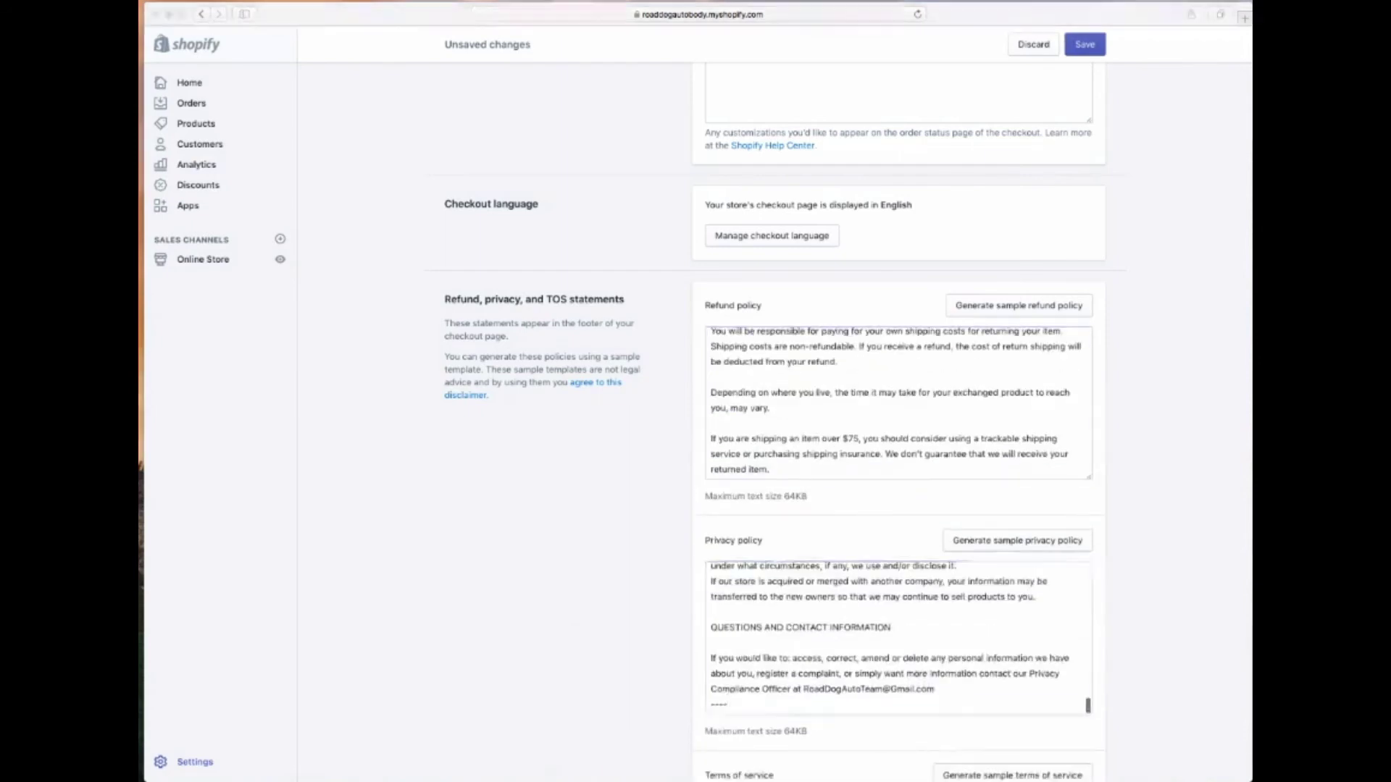
key(super+Tab)
key(super+v)
scroll(641, 632, down, 1)
scroll(640, 632, down, 2)
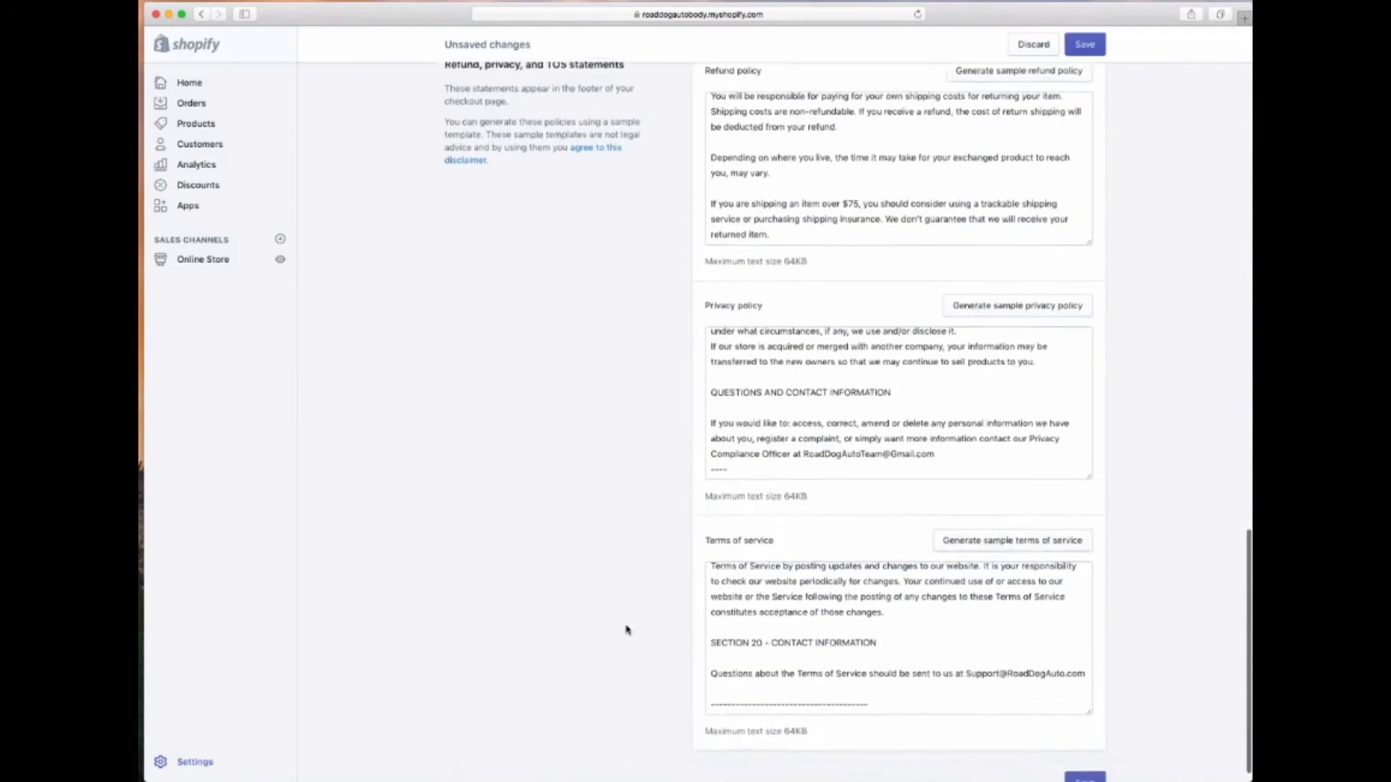
click(1075, 760)
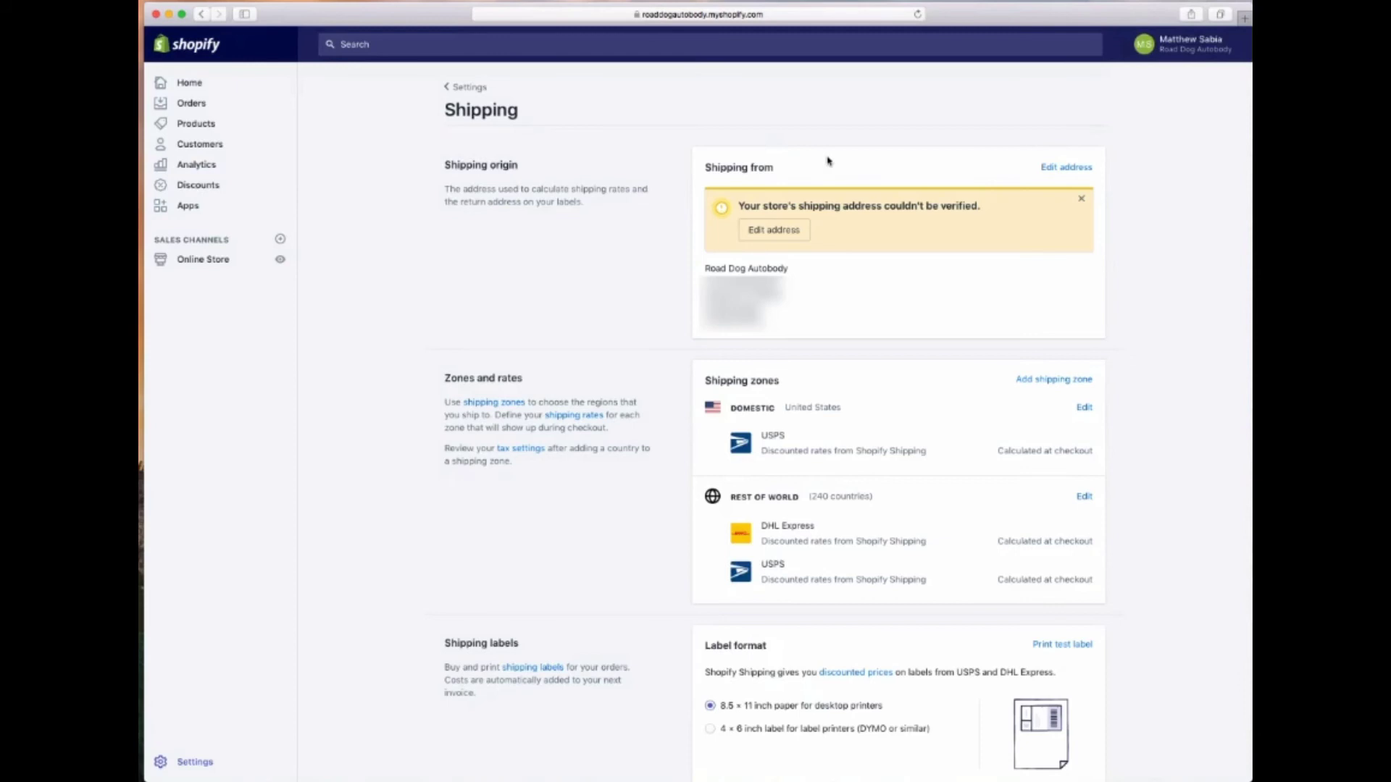
Replace the shipping origin's phone number with a placeholder number, save, and open the Domestic zone
click(757, 232)
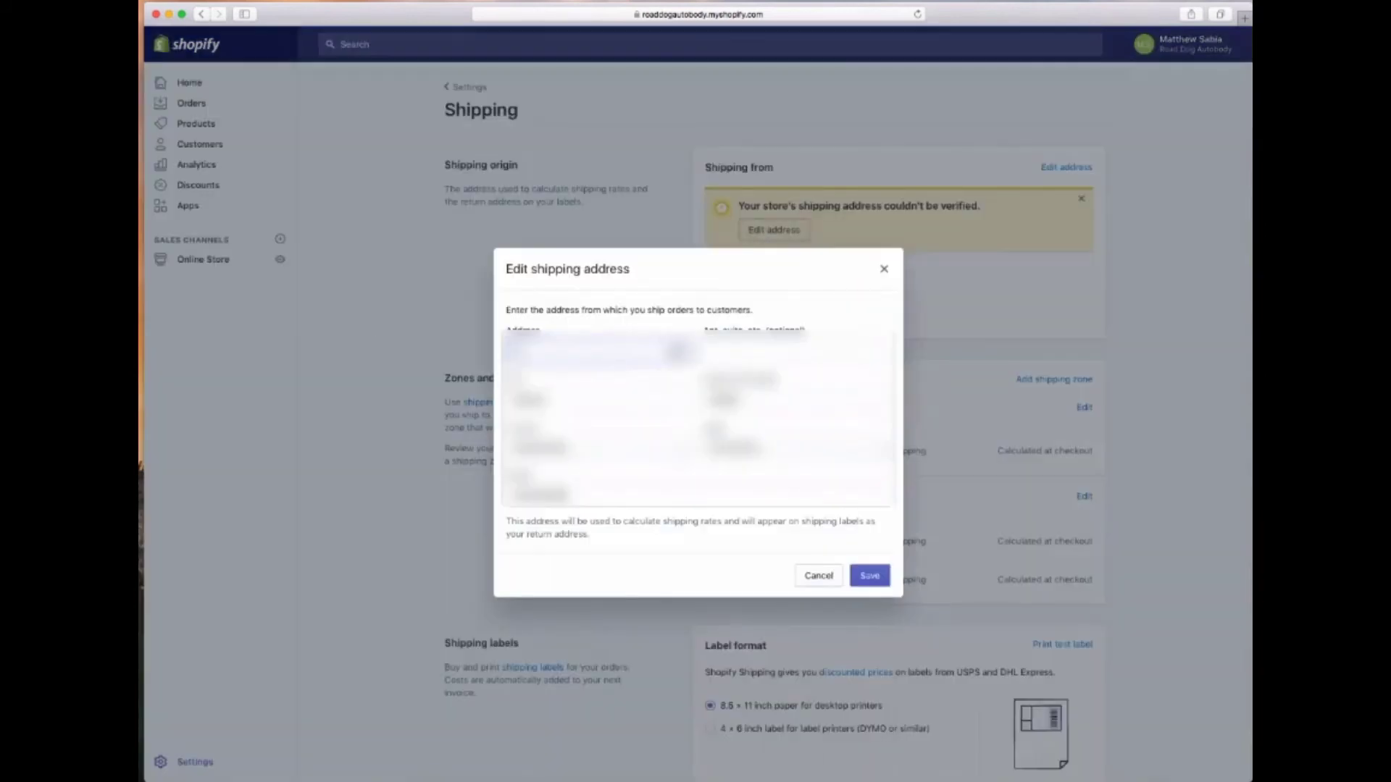
click(601, 399)
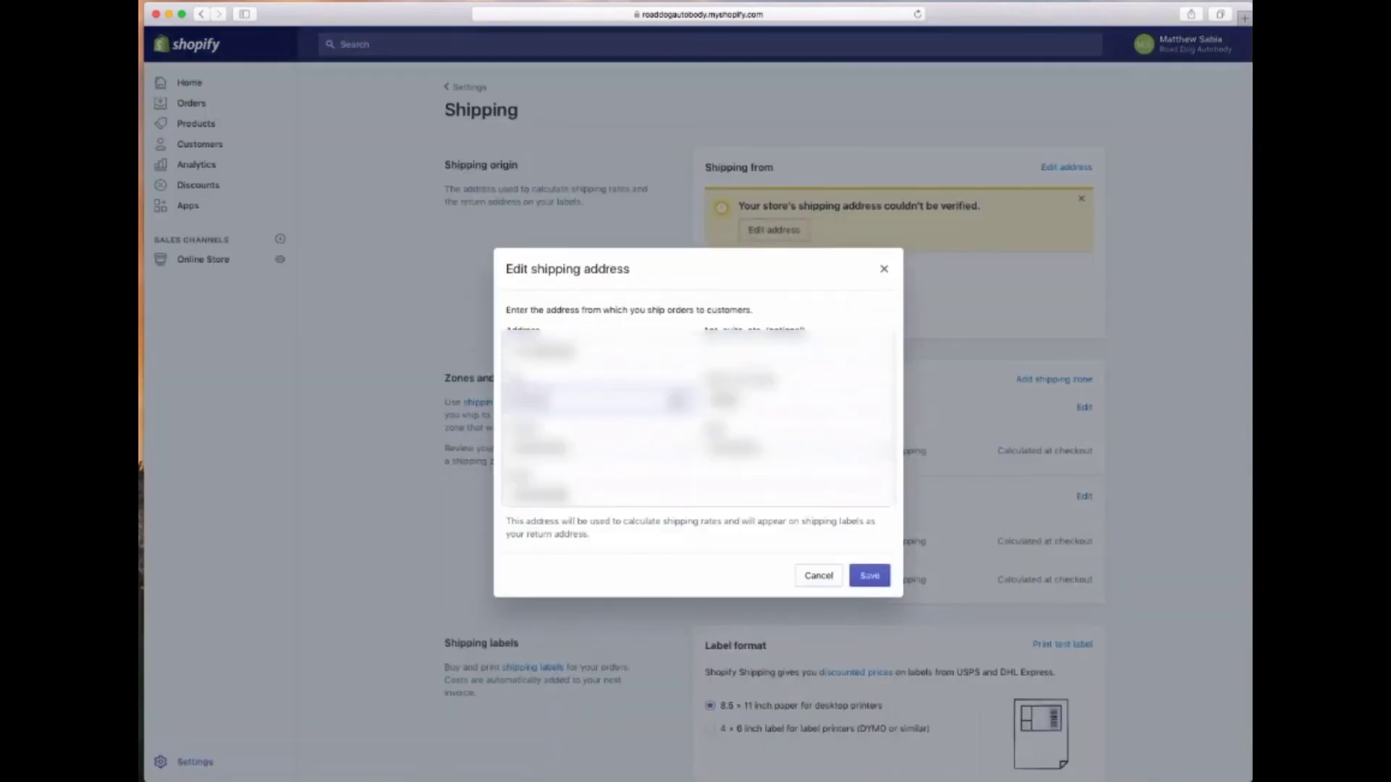
click(793, 400)
click(602, 446)
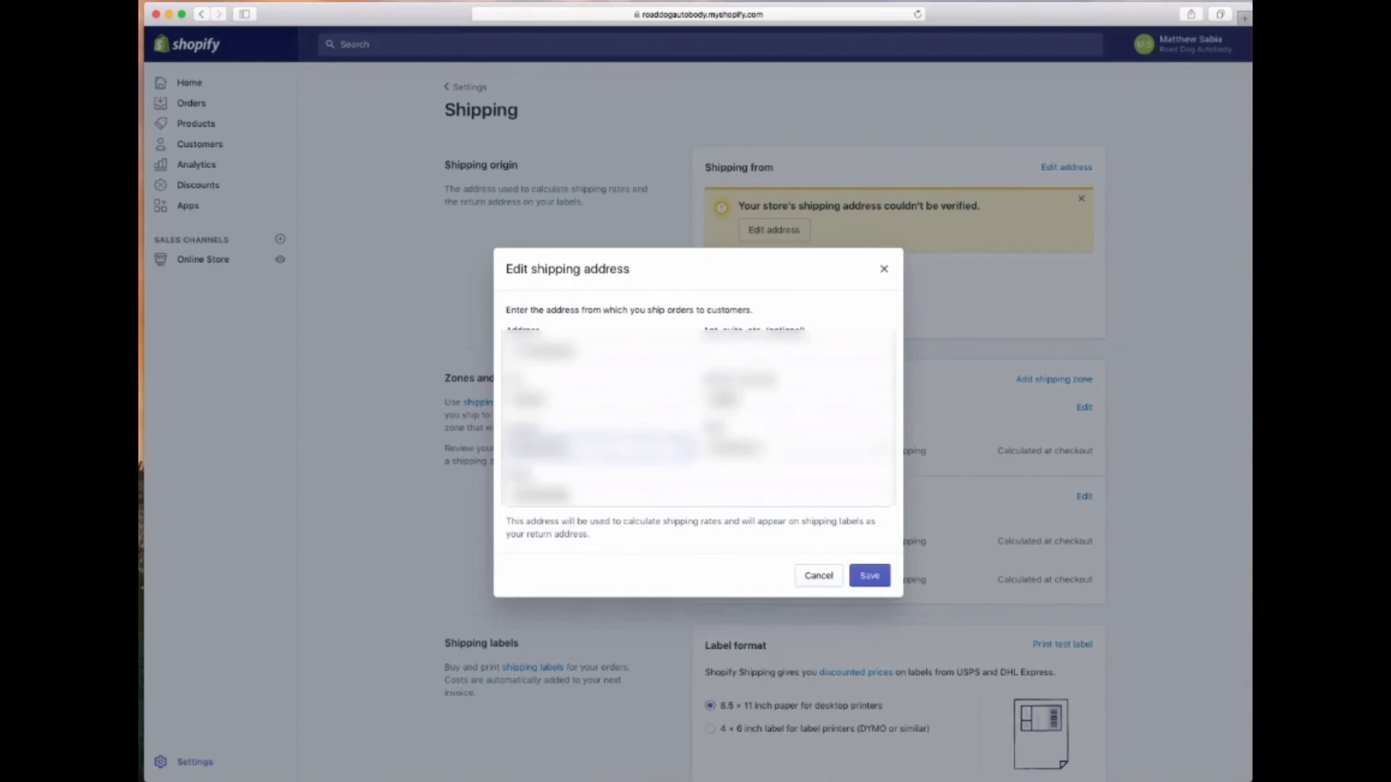
click(543, 493)
double_click(543, 493)
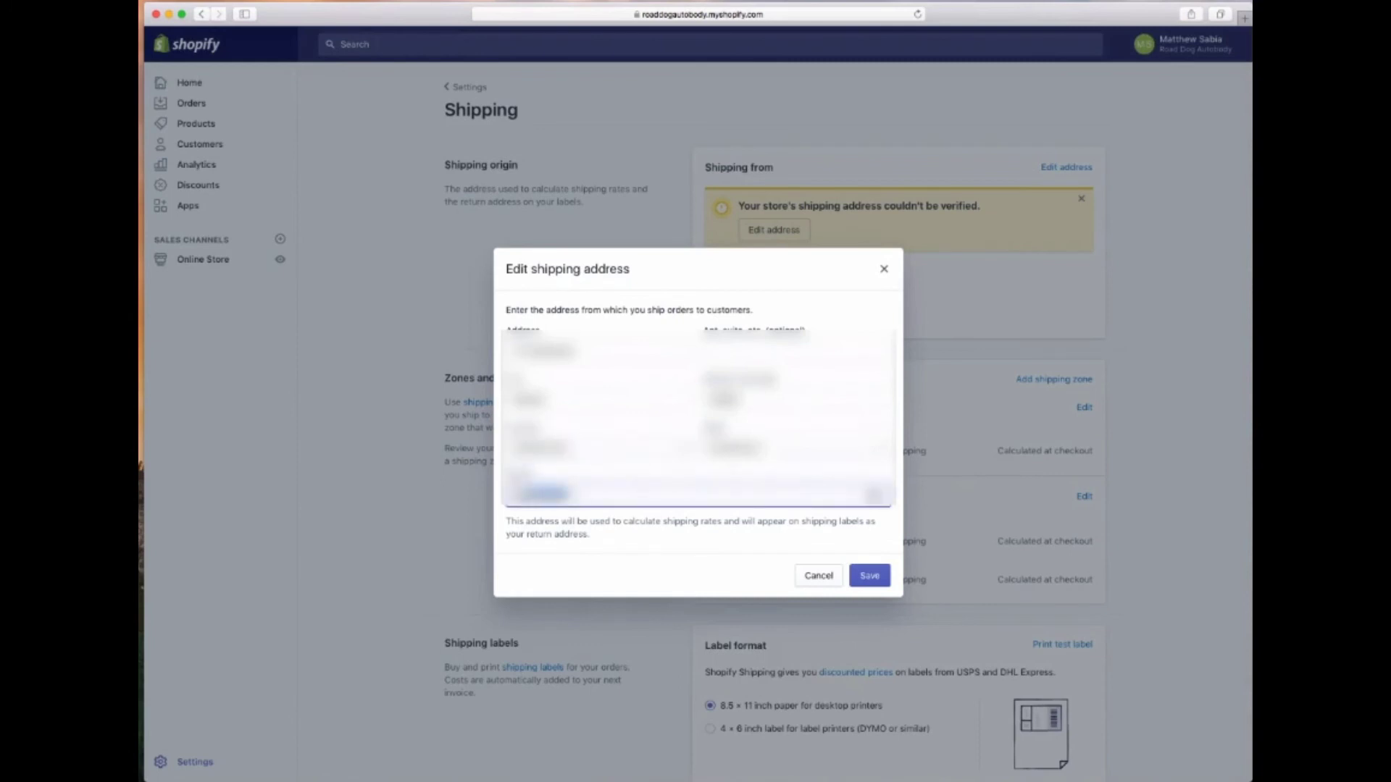
text(555)
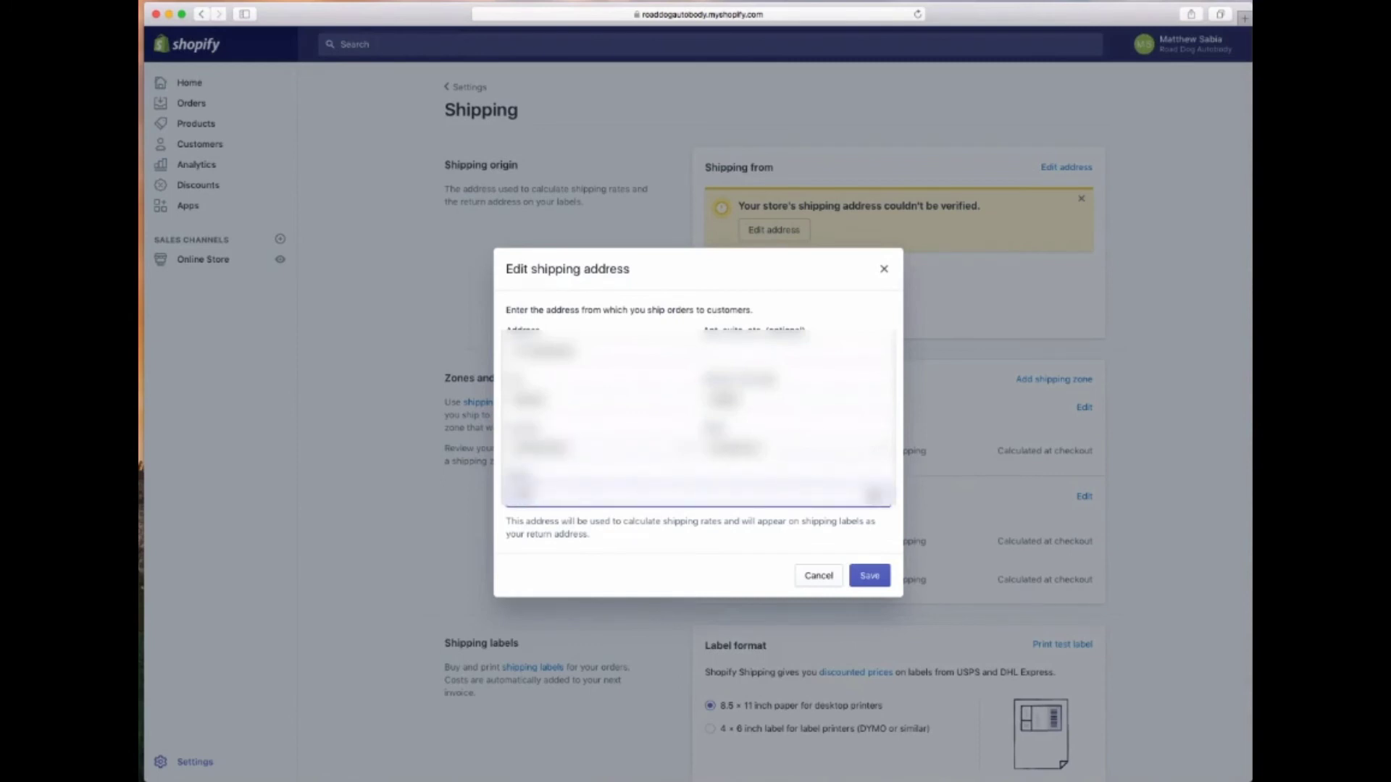
text(-555-5555)
click(869, 575)
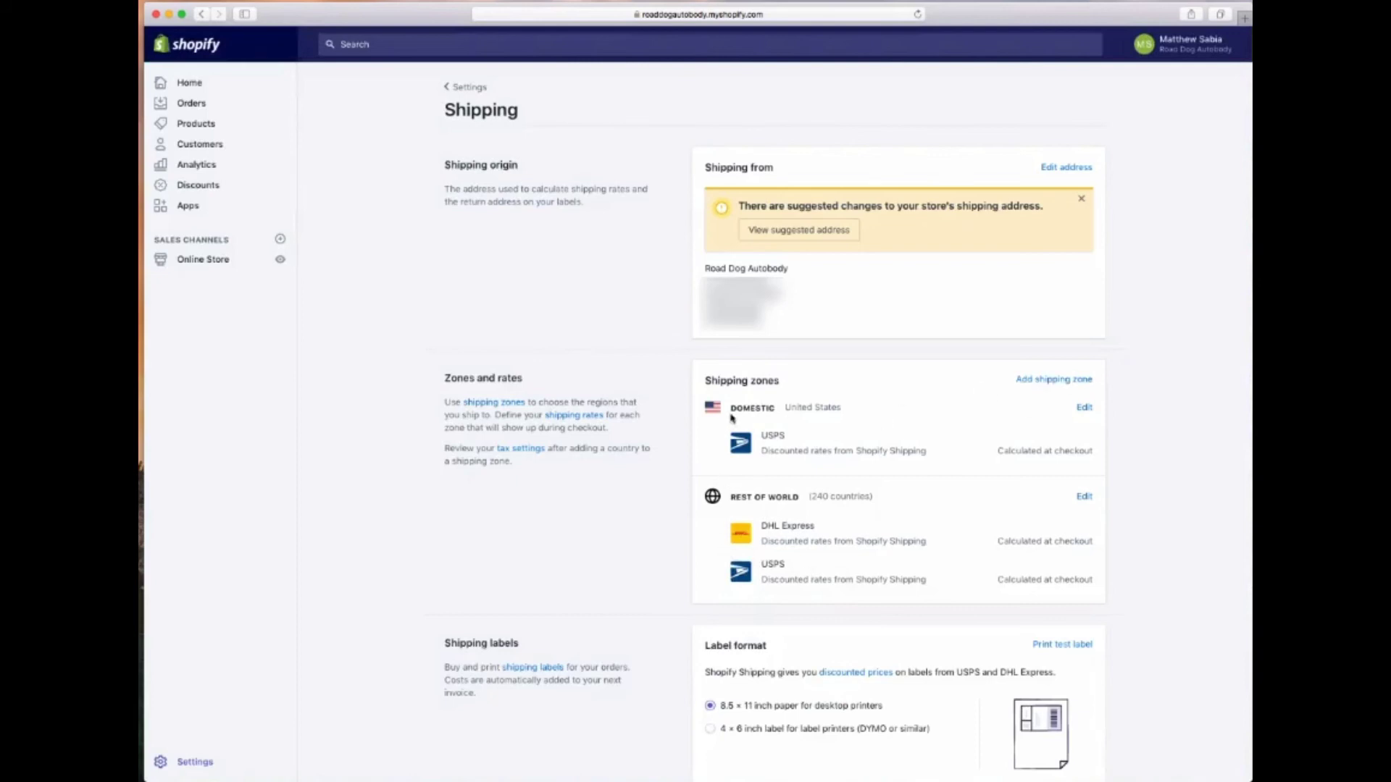
click(1084, 407)
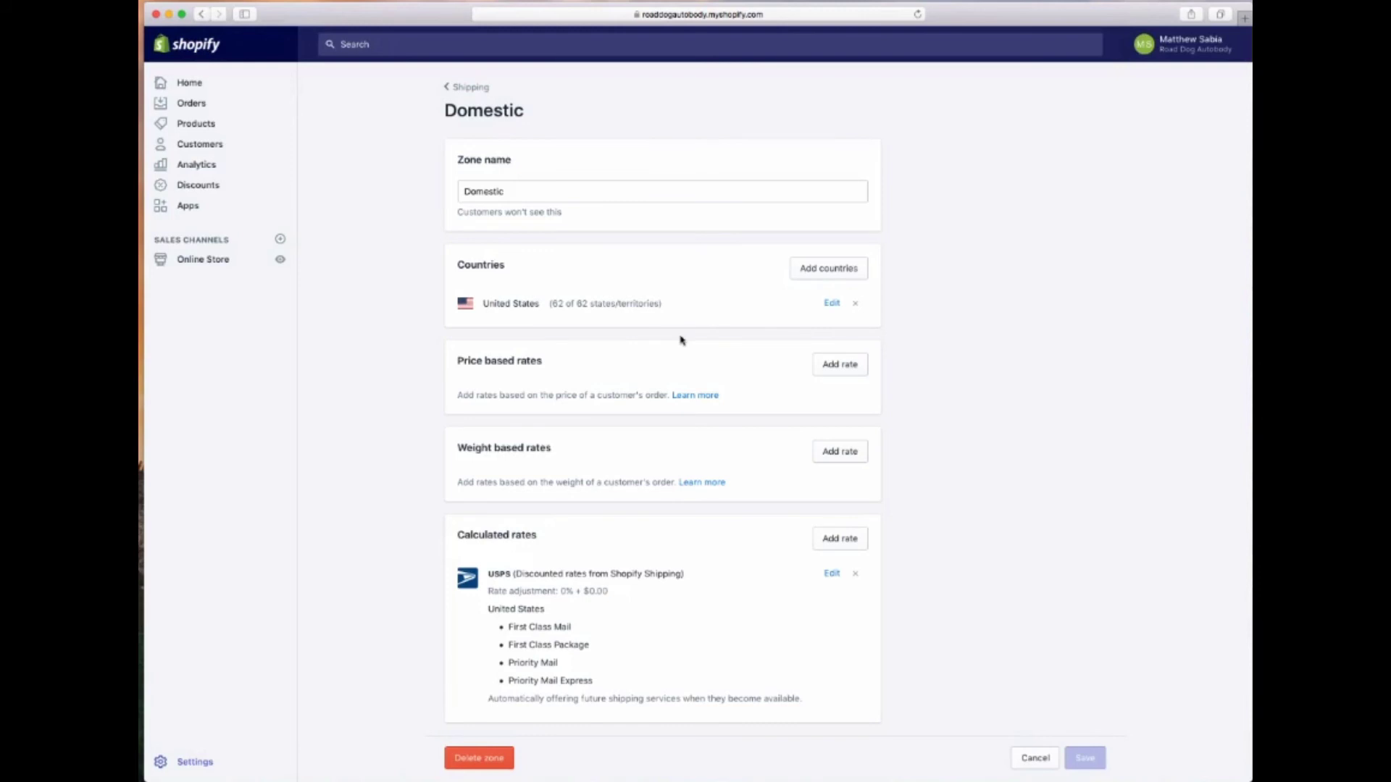
Tick Asia, Europe and Africa in the Domestic zone's Add countries list
click(847, 272)
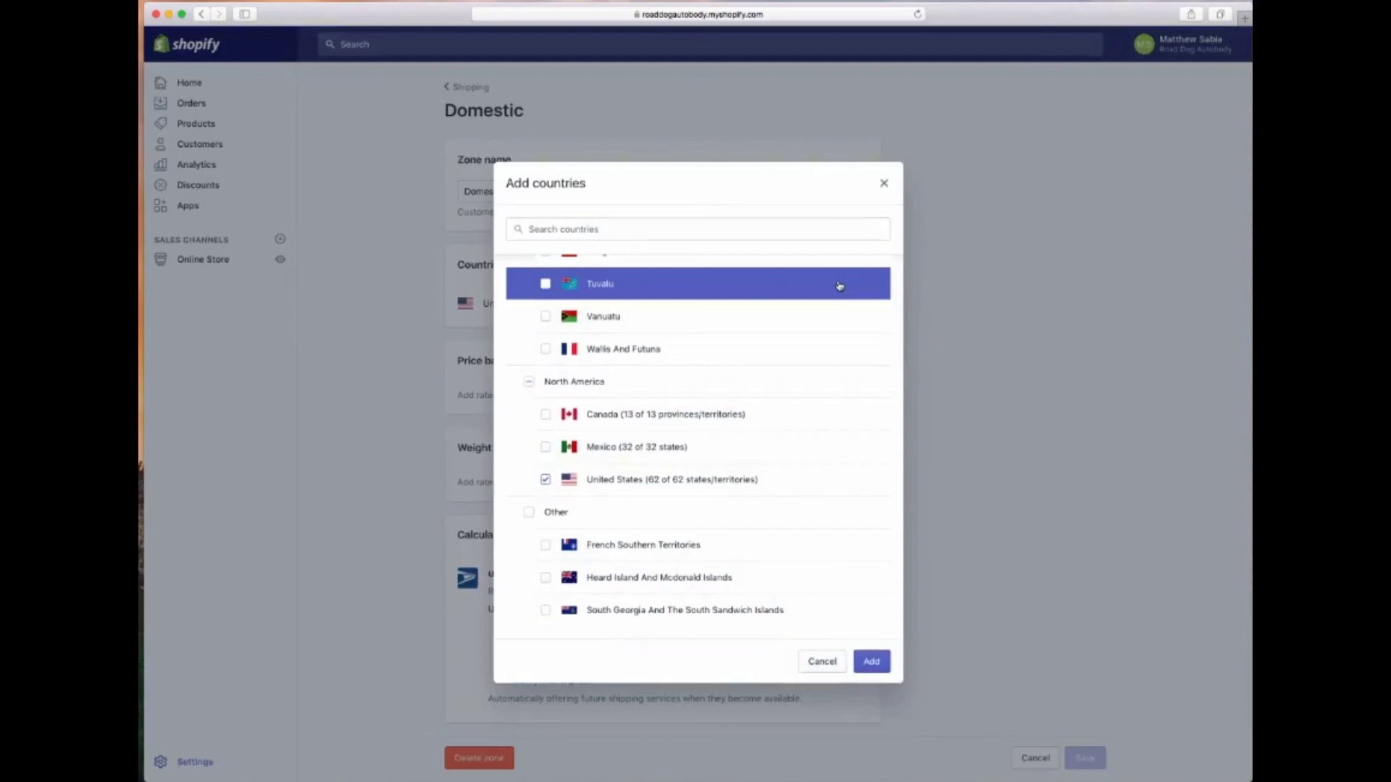
scroll(839, 286, up, 20)
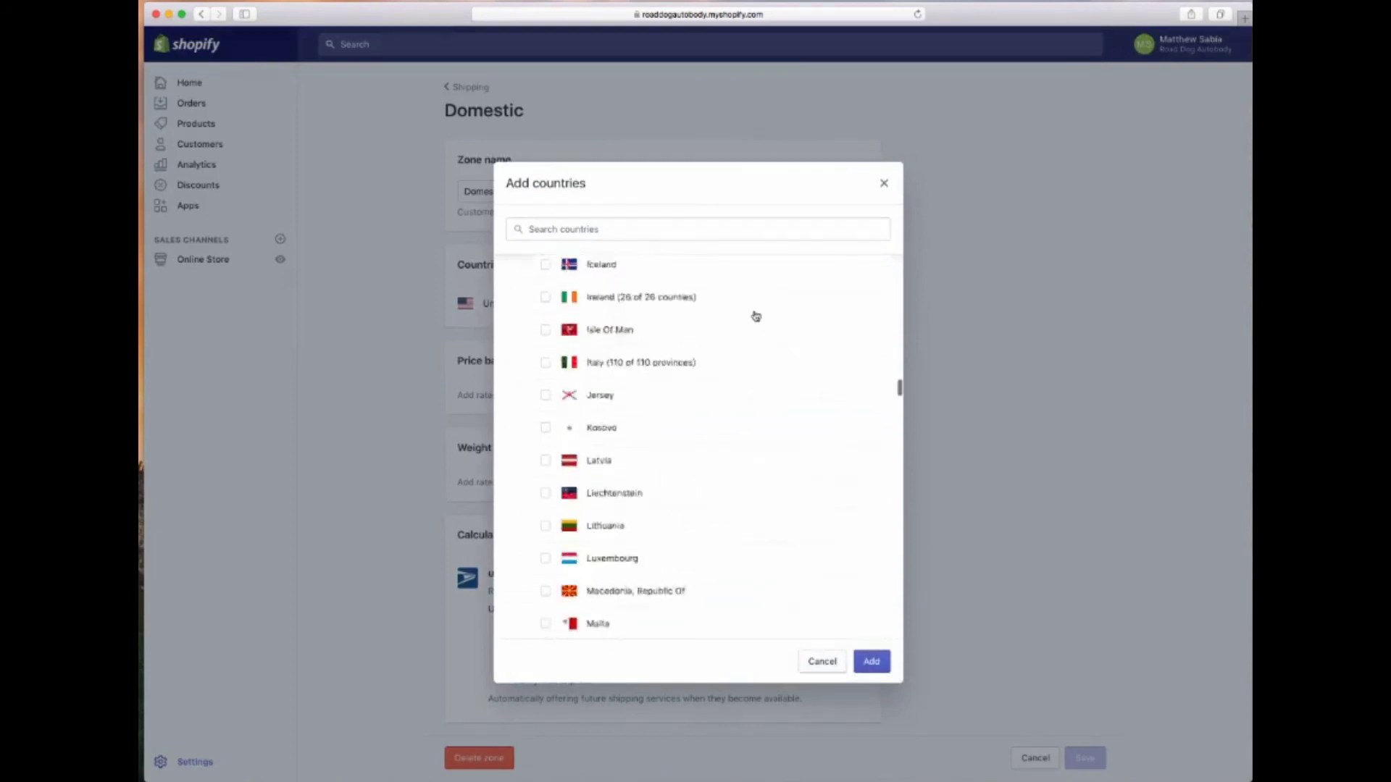
click(529, 318)
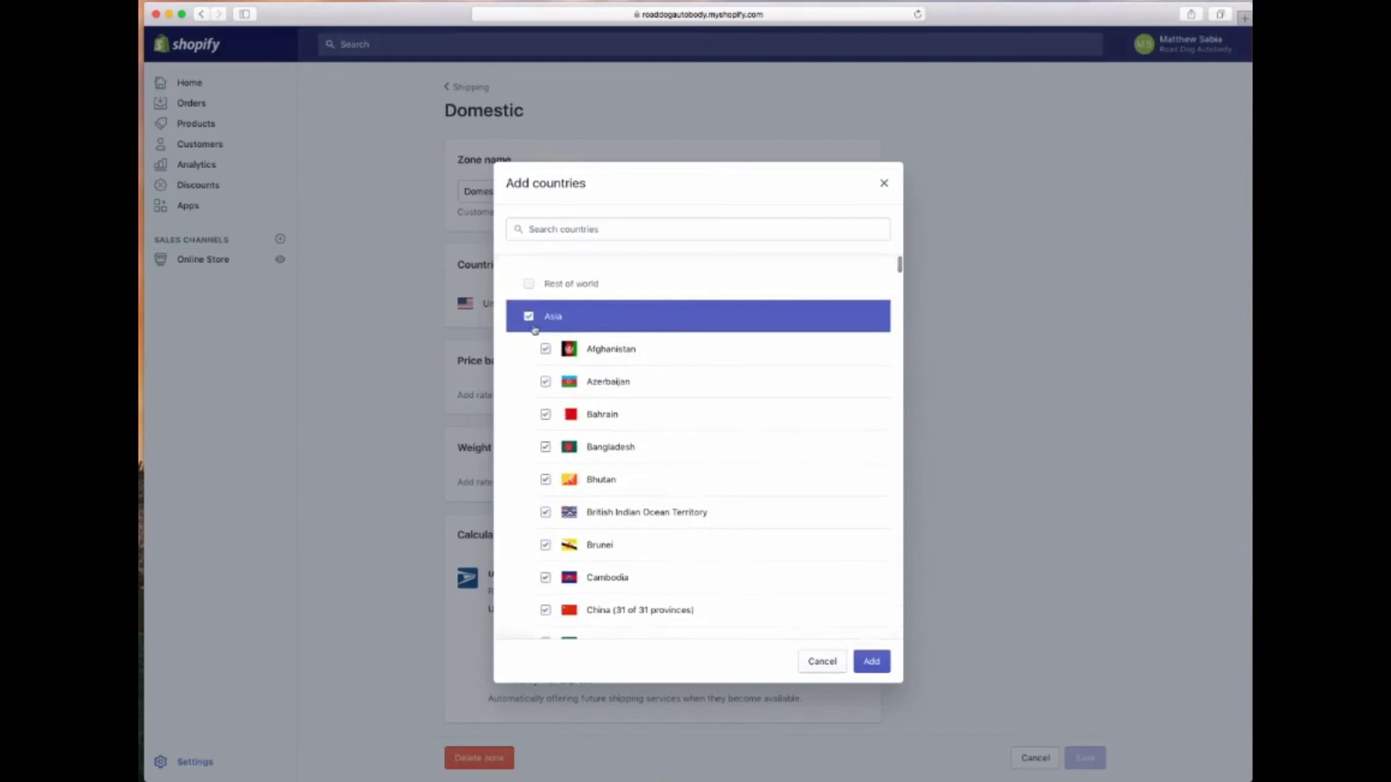
scroll(532, 326, down, 10)
scroll(533, 327, down, 15)
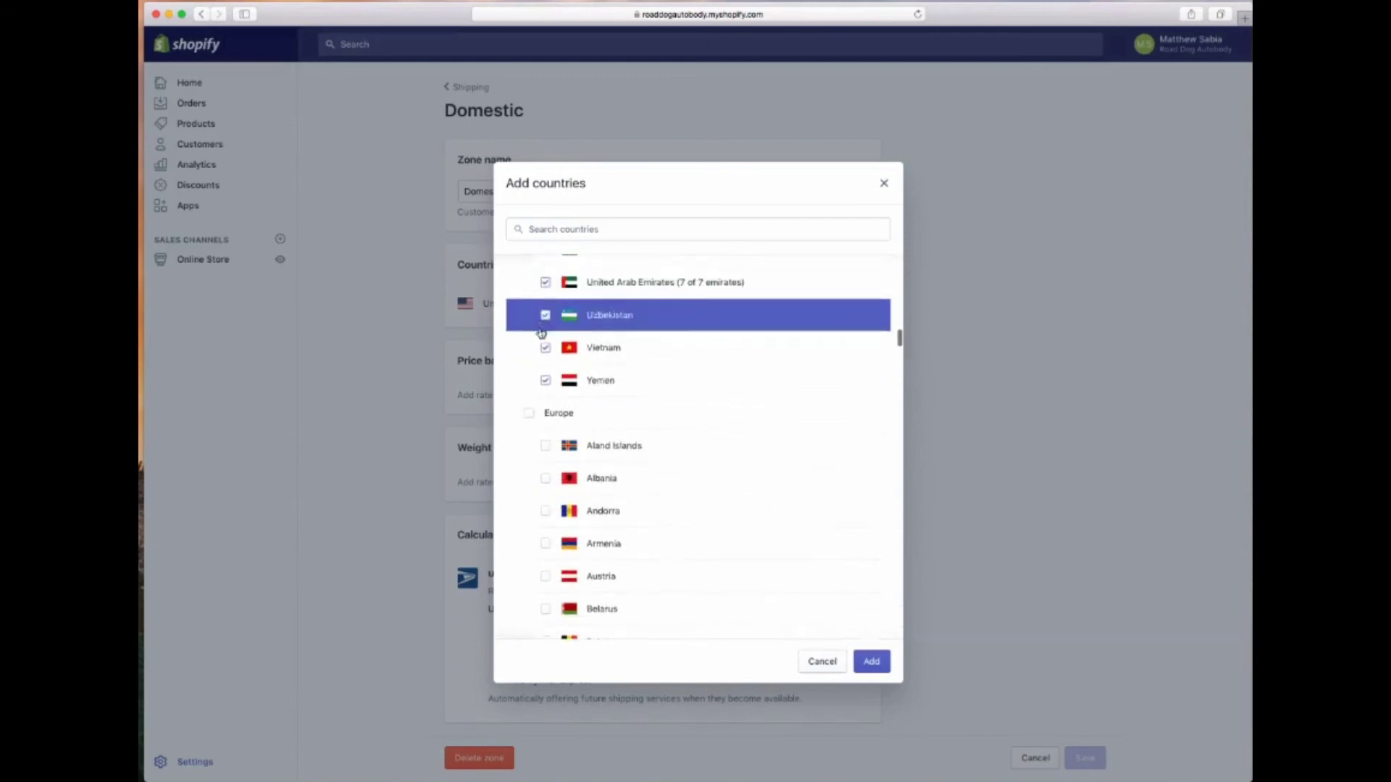
click(529, 411)
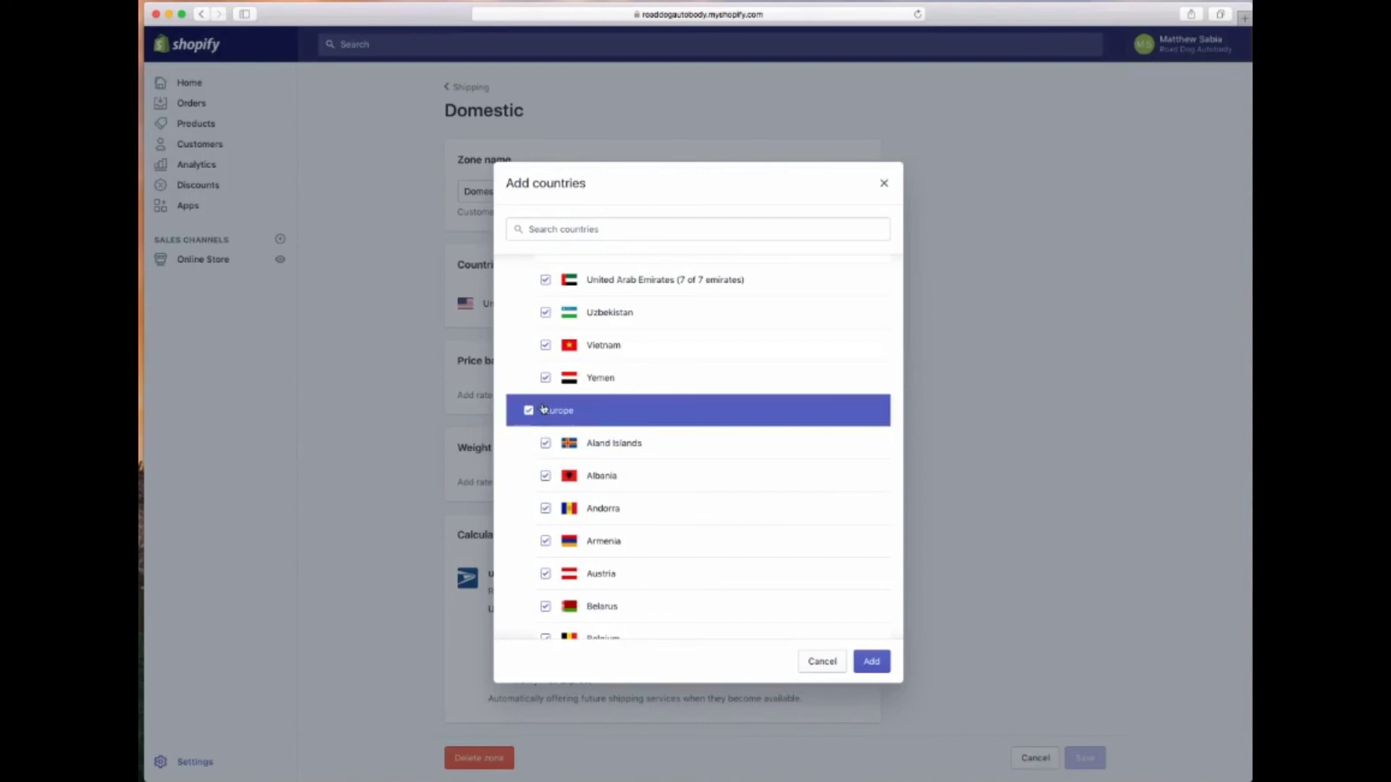
scroll(544, 410, down, 20)
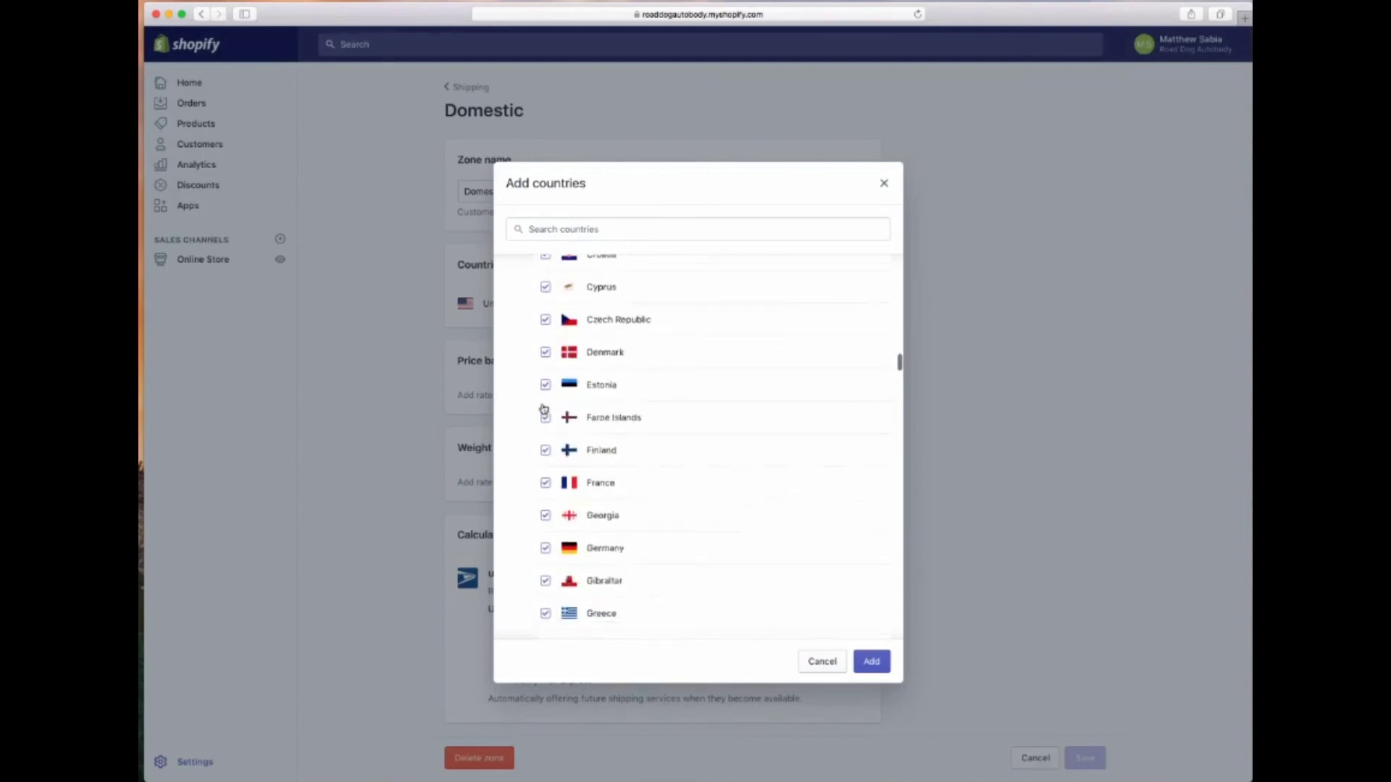
click(529, 505)
scroll(518, 507, down, 15)
scroll(522, 507, down, 15)
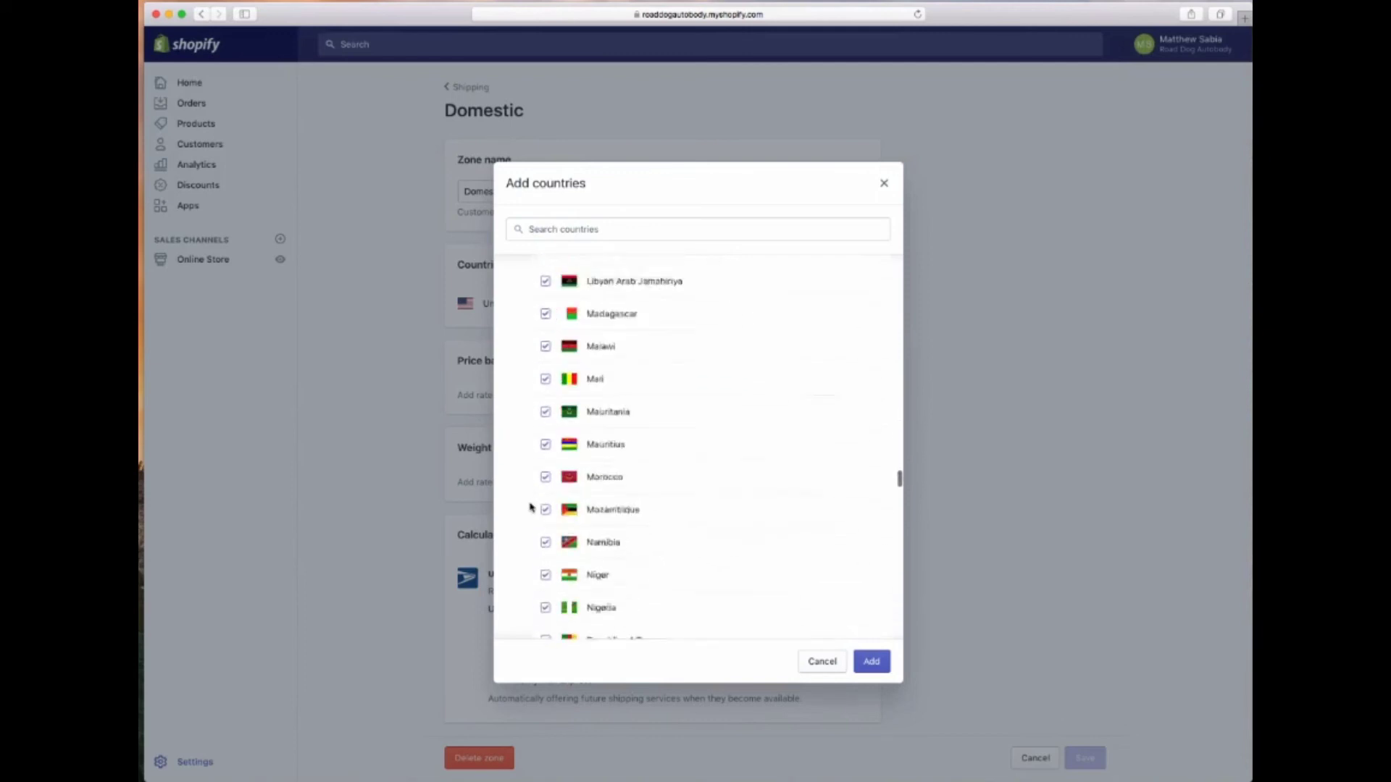
scroll(533, 507, up, 5)
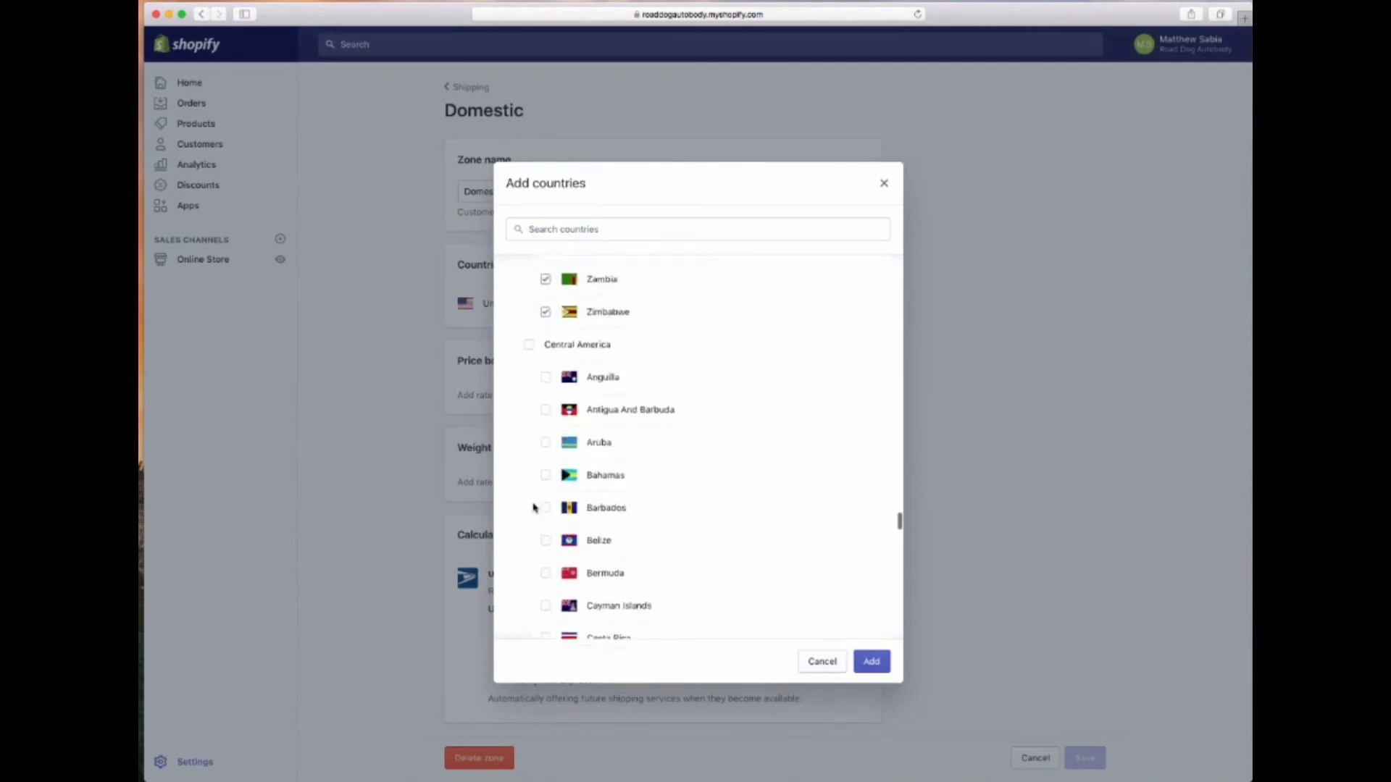
Also tick Central America, South America, Oceania, Other, Canada and Mexico, and add them
click(522, 404)
scroll(529, 417, down, 15)
scroll(529, 417, down, 10)
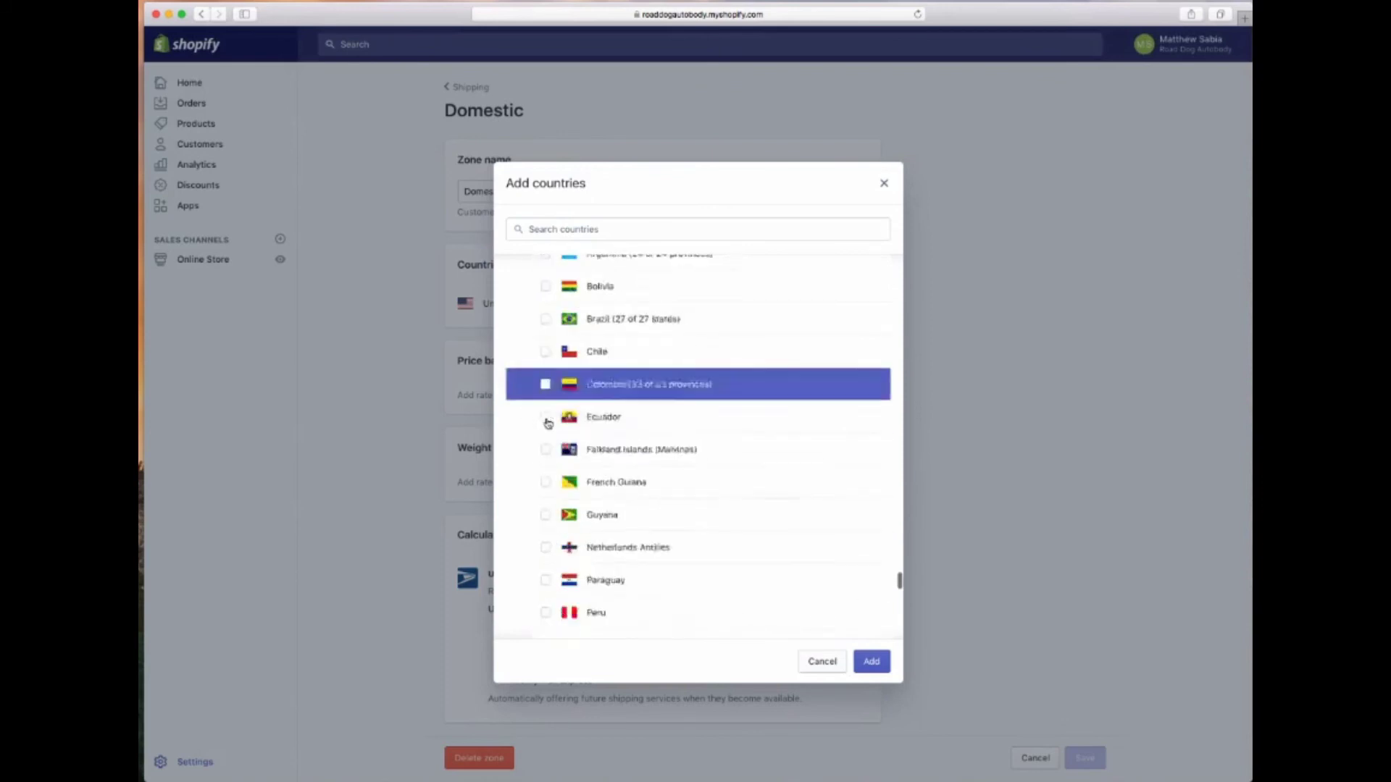
scroll(529, 416, up, 6)
click(533, 419)
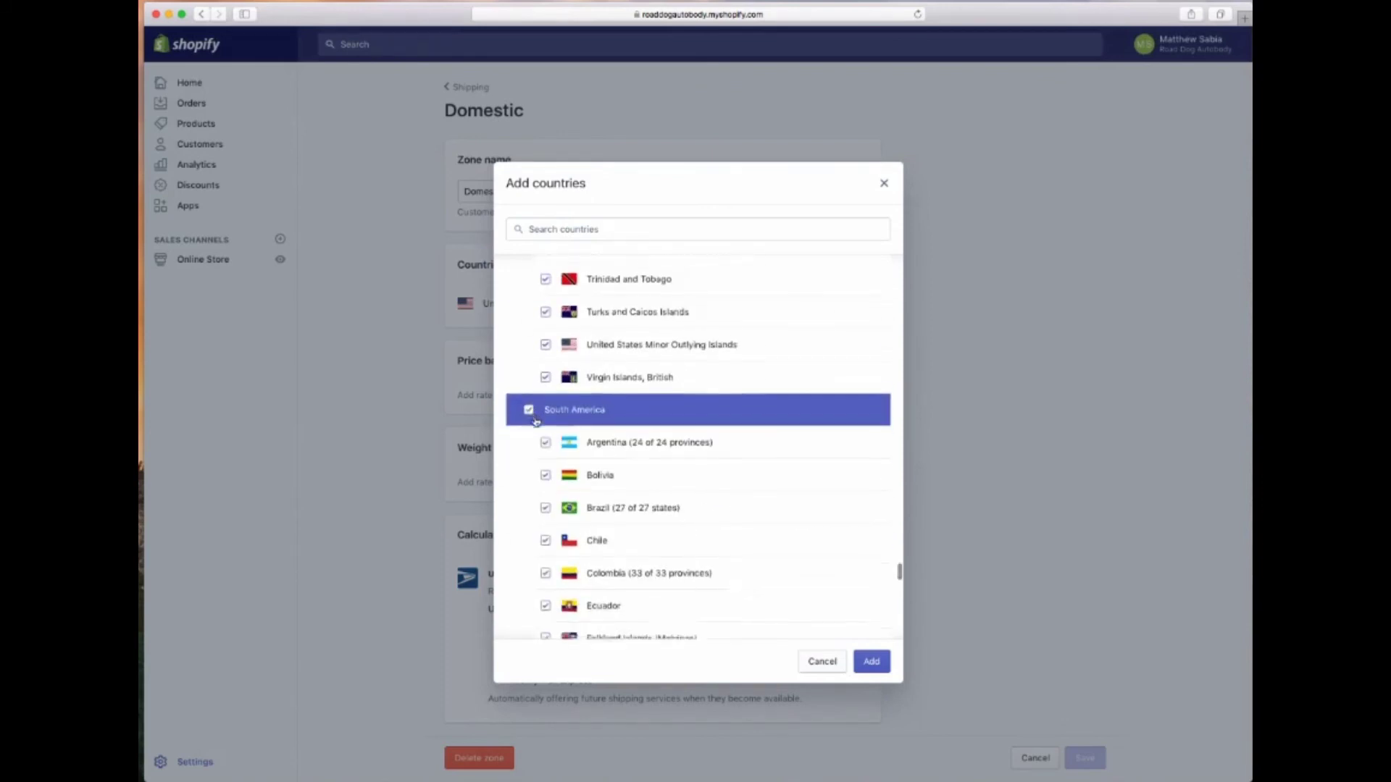
scroll(533, 434, down, 5)
click(529, 467)
scroll(529, 471, up, 1)
scroll(529, 471, down, 12)
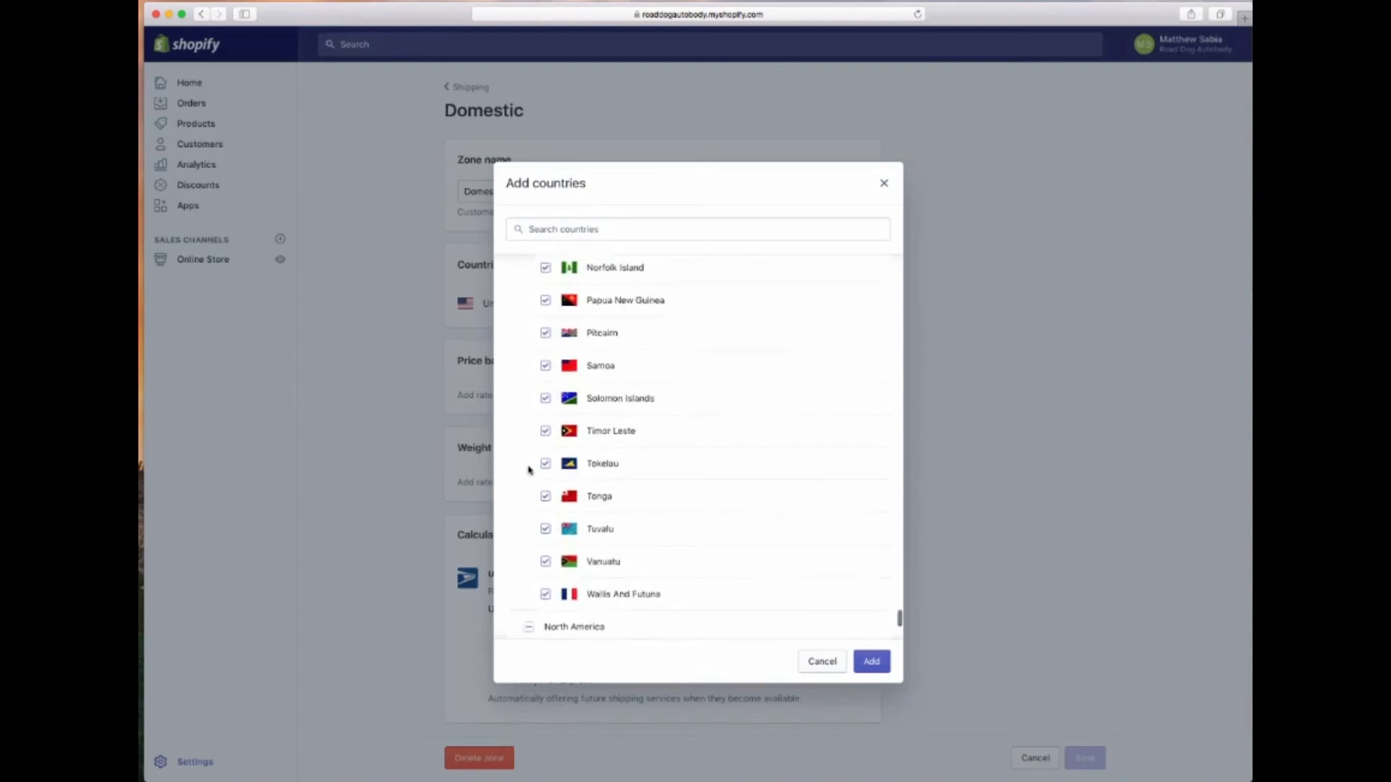
click(528, 512)
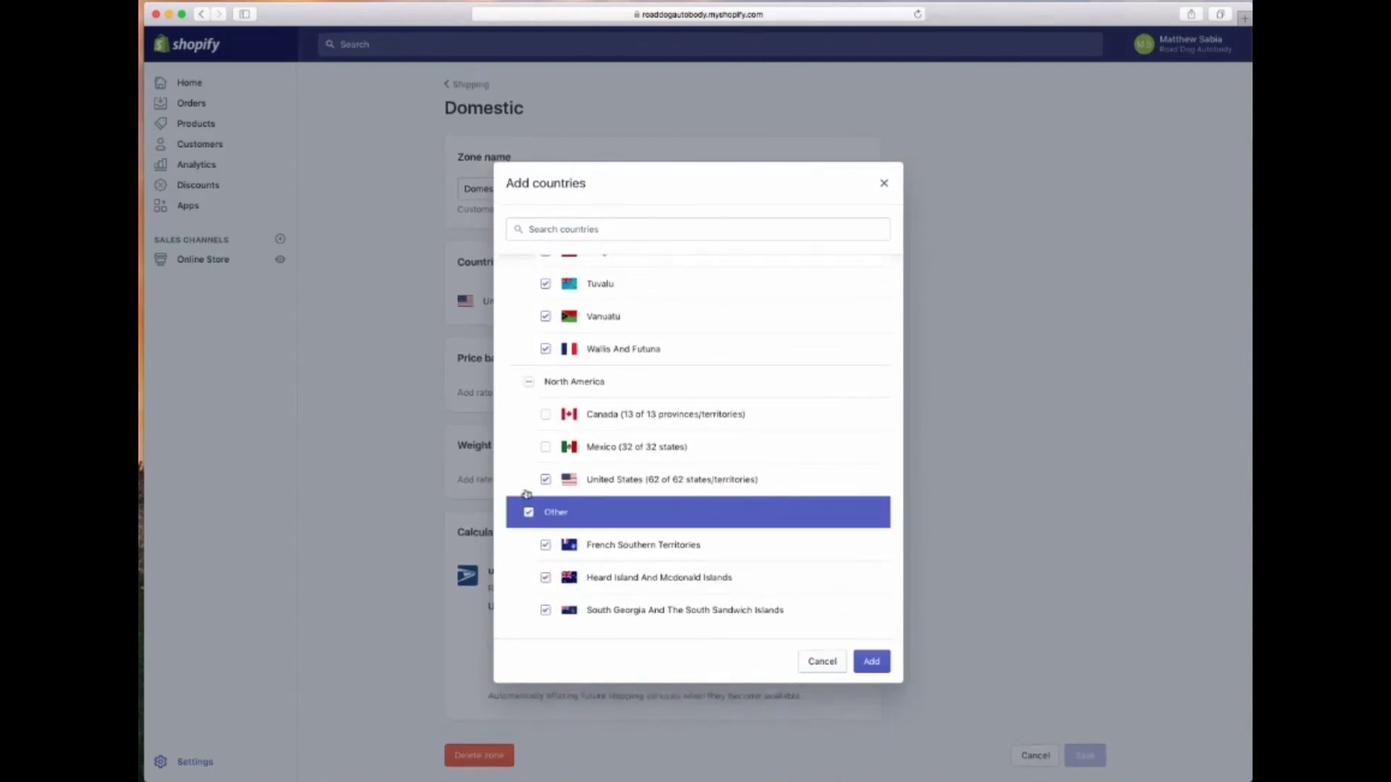
click(545, 447)
click(546, 414)
click(861, 671)
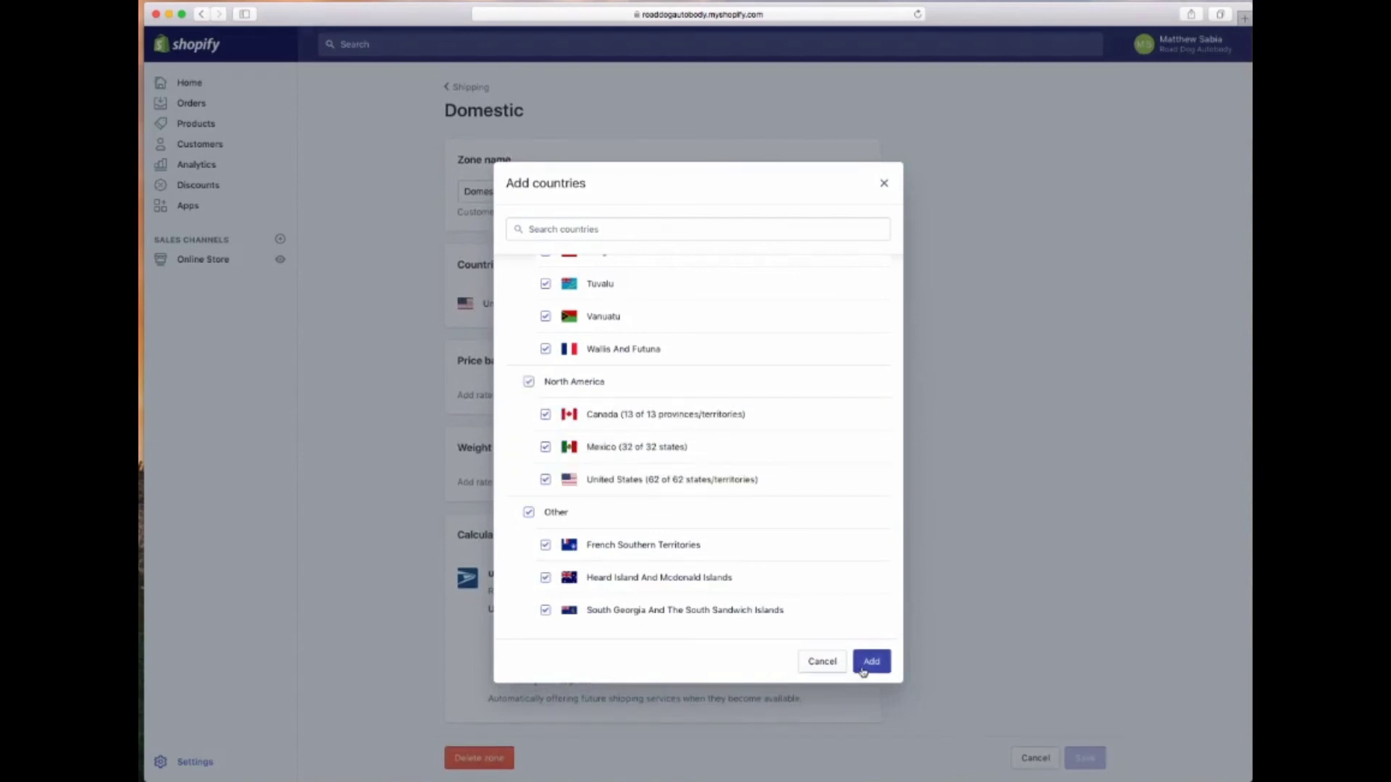
Add a free price-based rate named 'Free Shipping' to the Domestic zone
scroll(747, 689, down, 5)
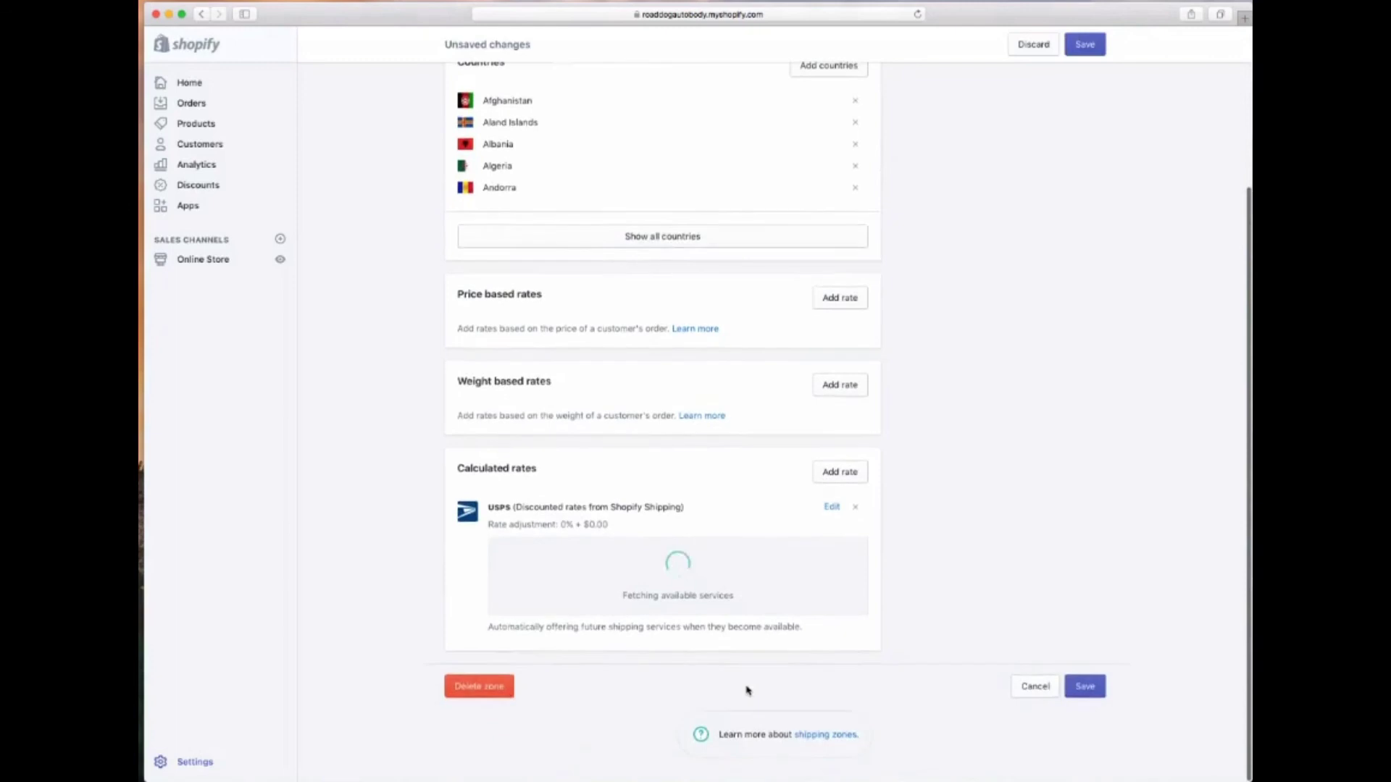
click(851, 298)
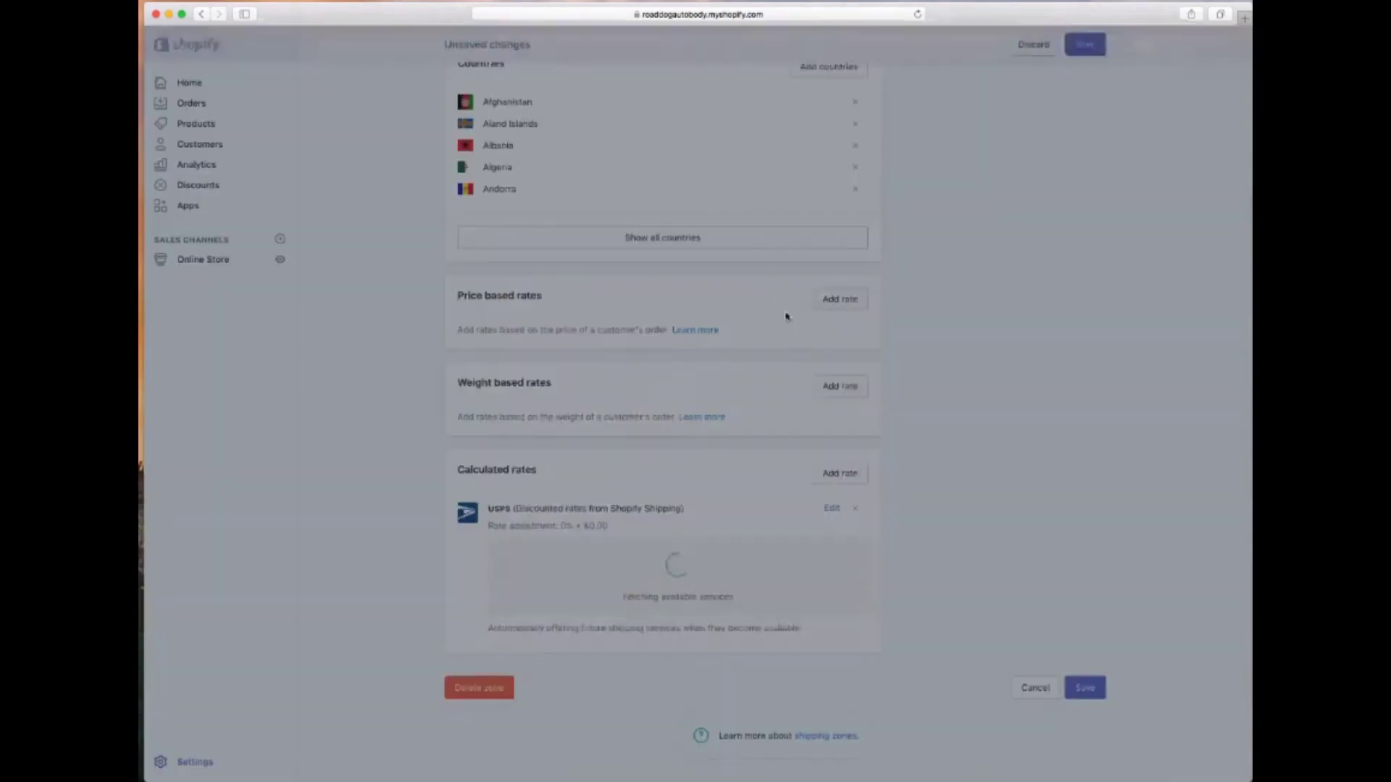
click(576, 486)
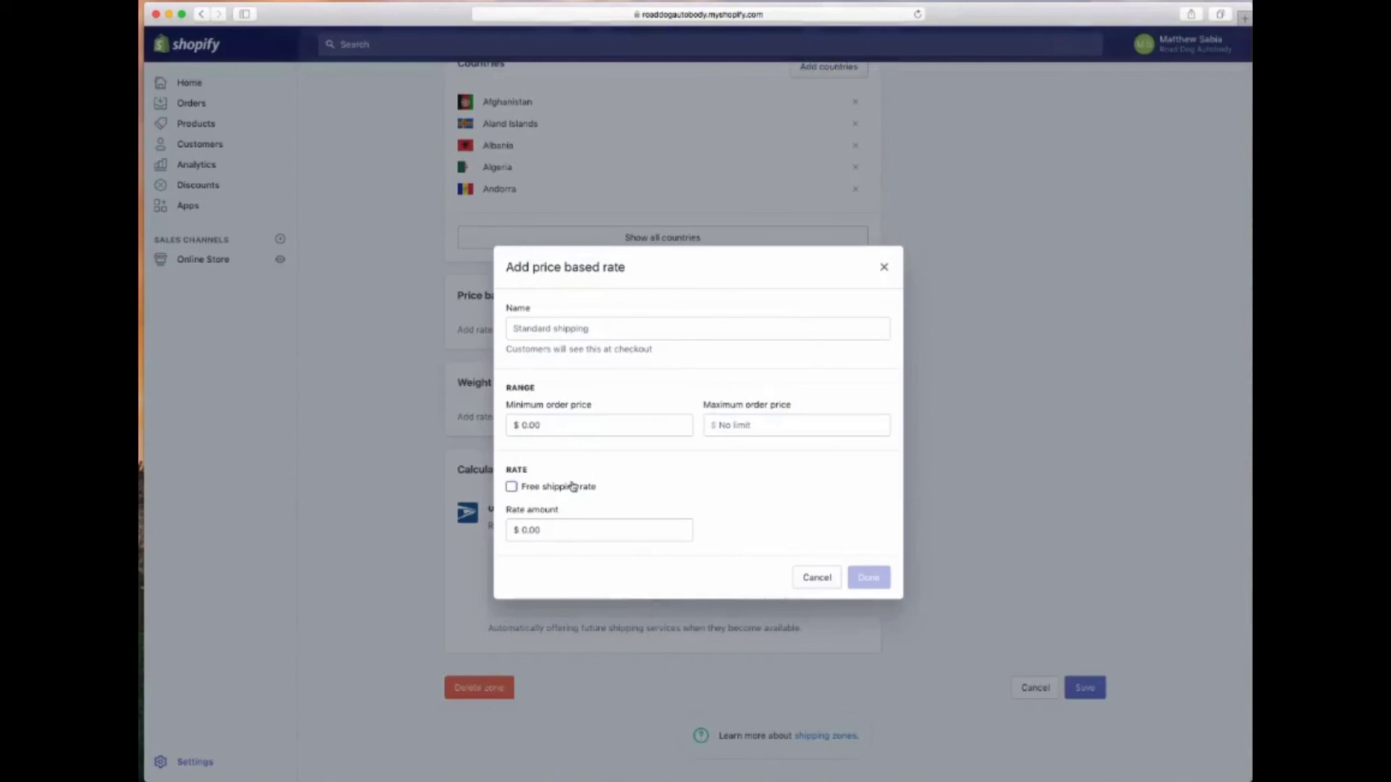
click(565, 363)
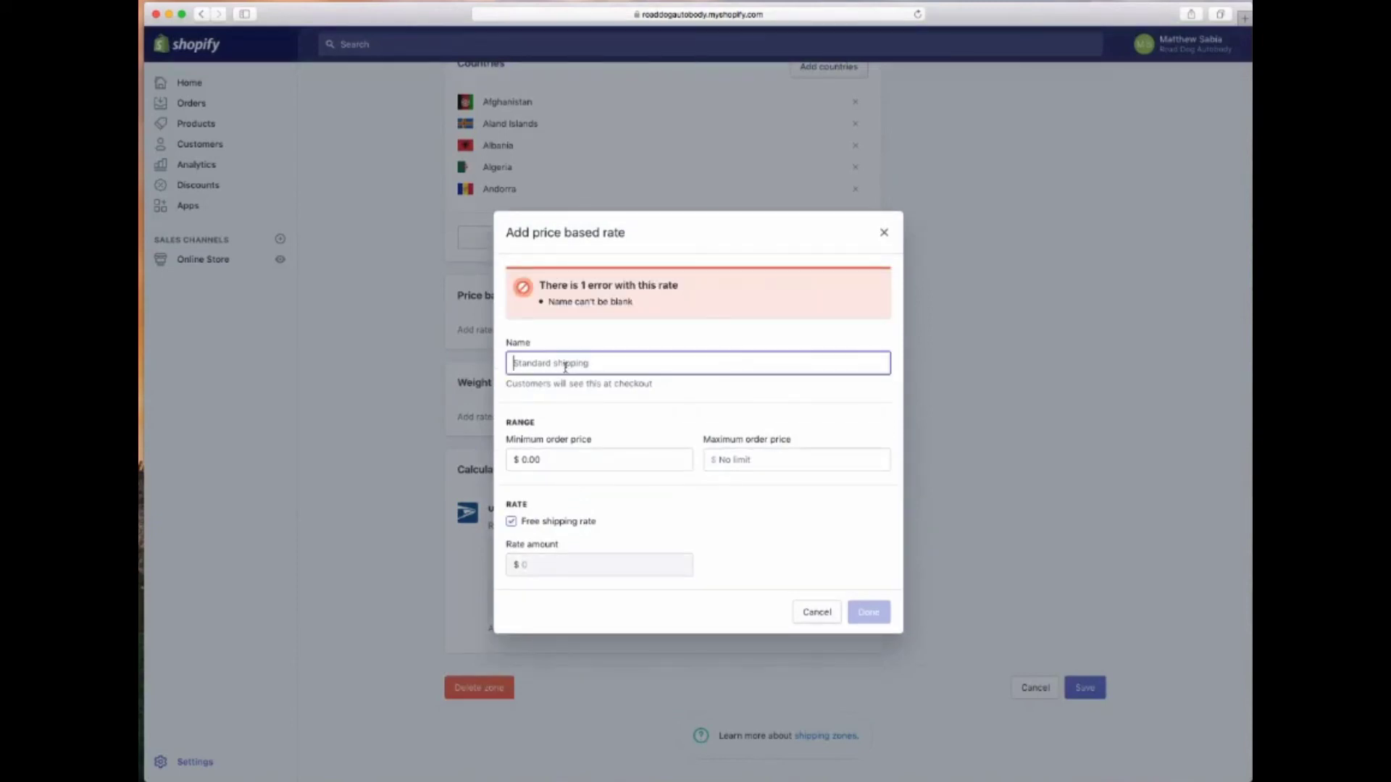
text(Free Shipping)
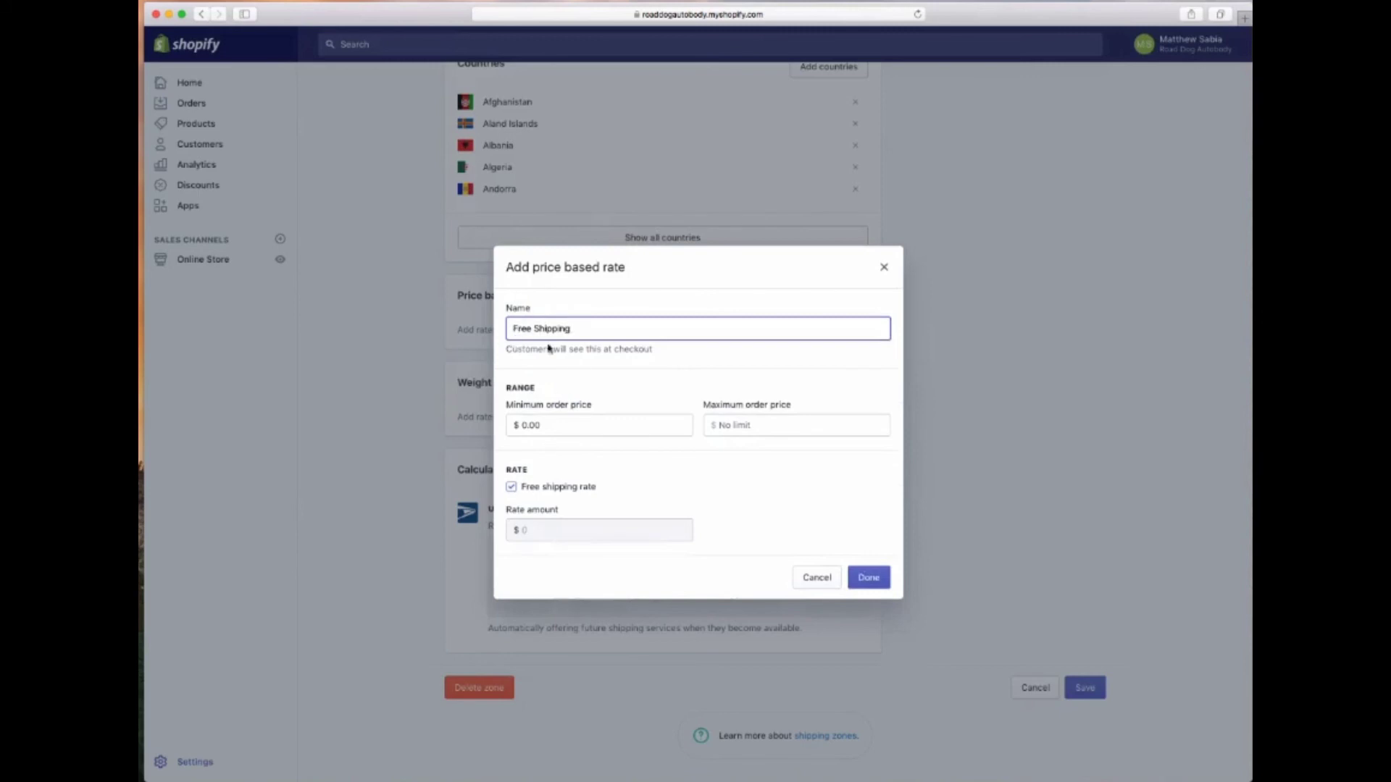
click(878, 578)
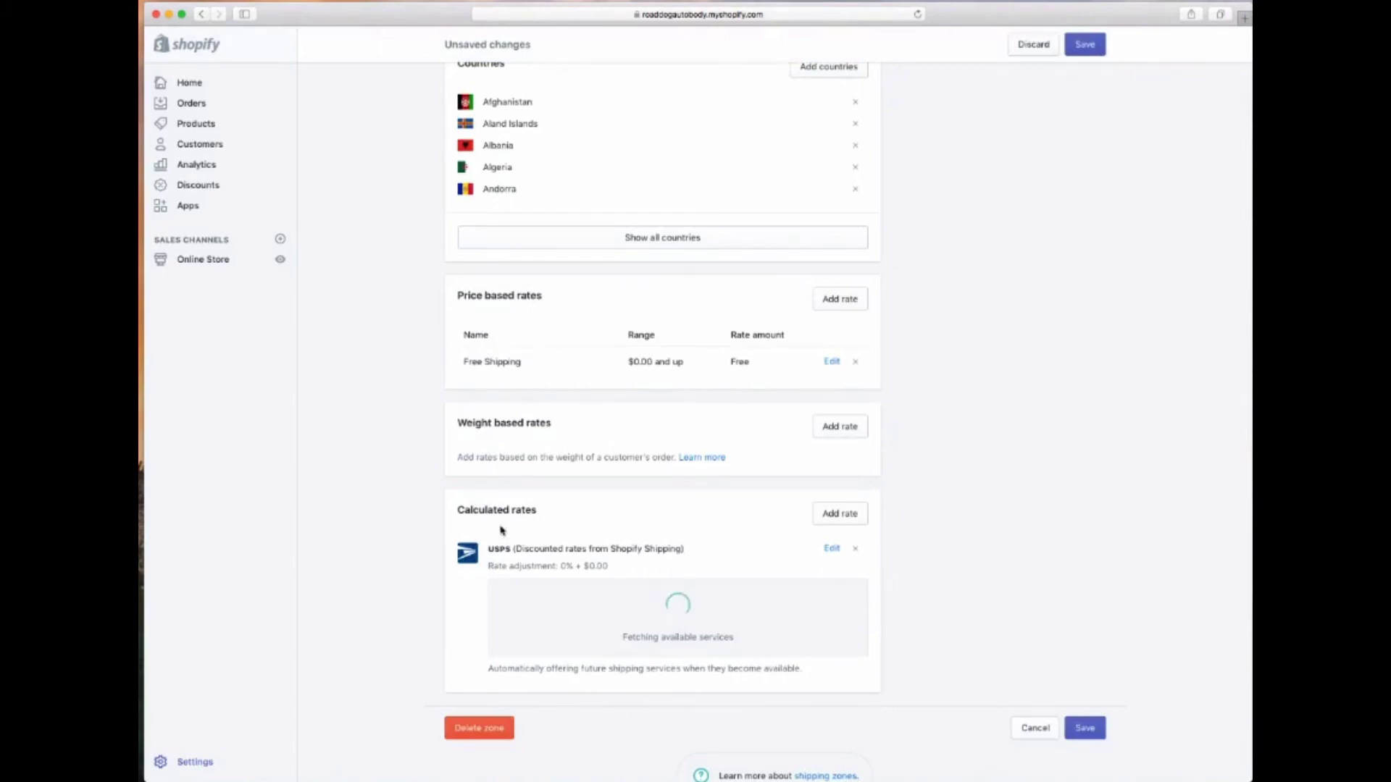
Remove the USPS calculated rate from the Domestic zone
click(855, 548)
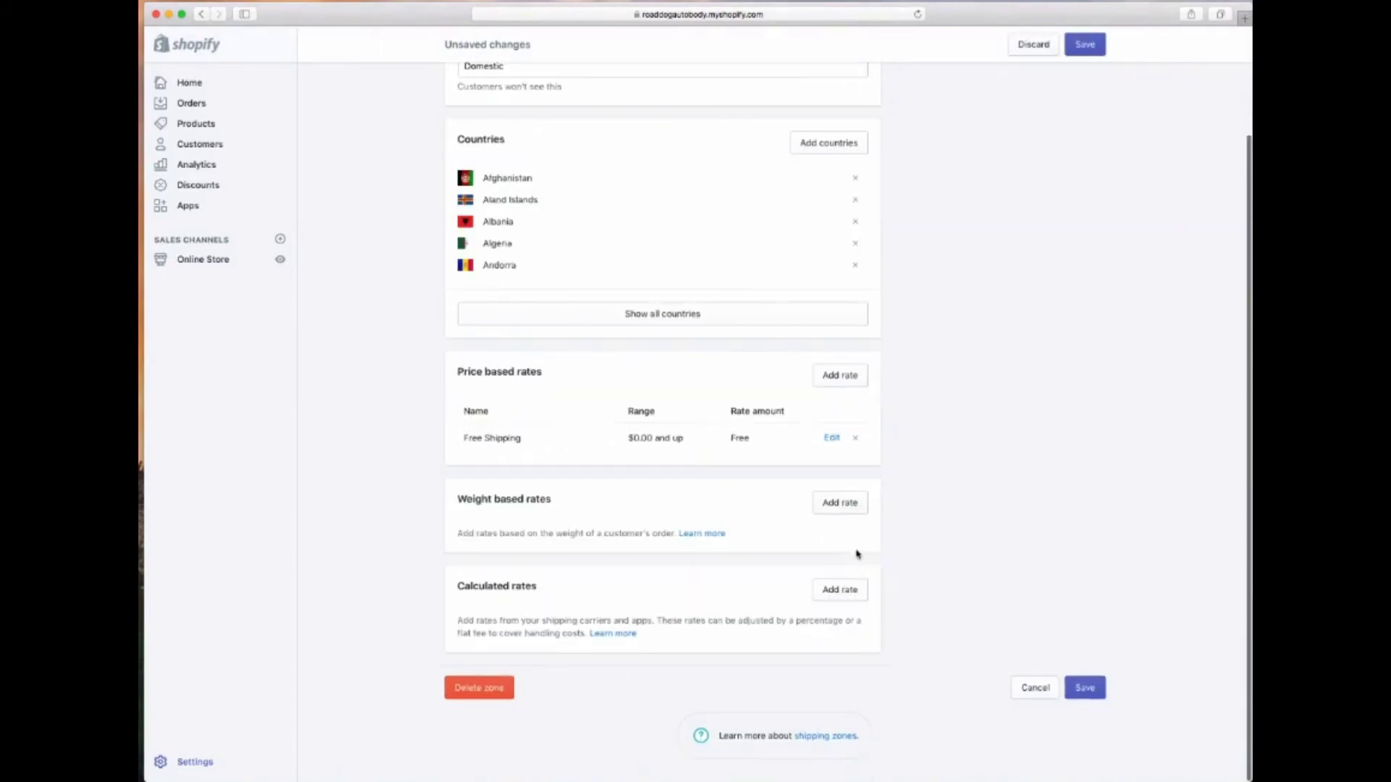
scroll(712, 613, up, 3)
scroll(713, 613, down, 1)
scroll(711, 612, up, 1)
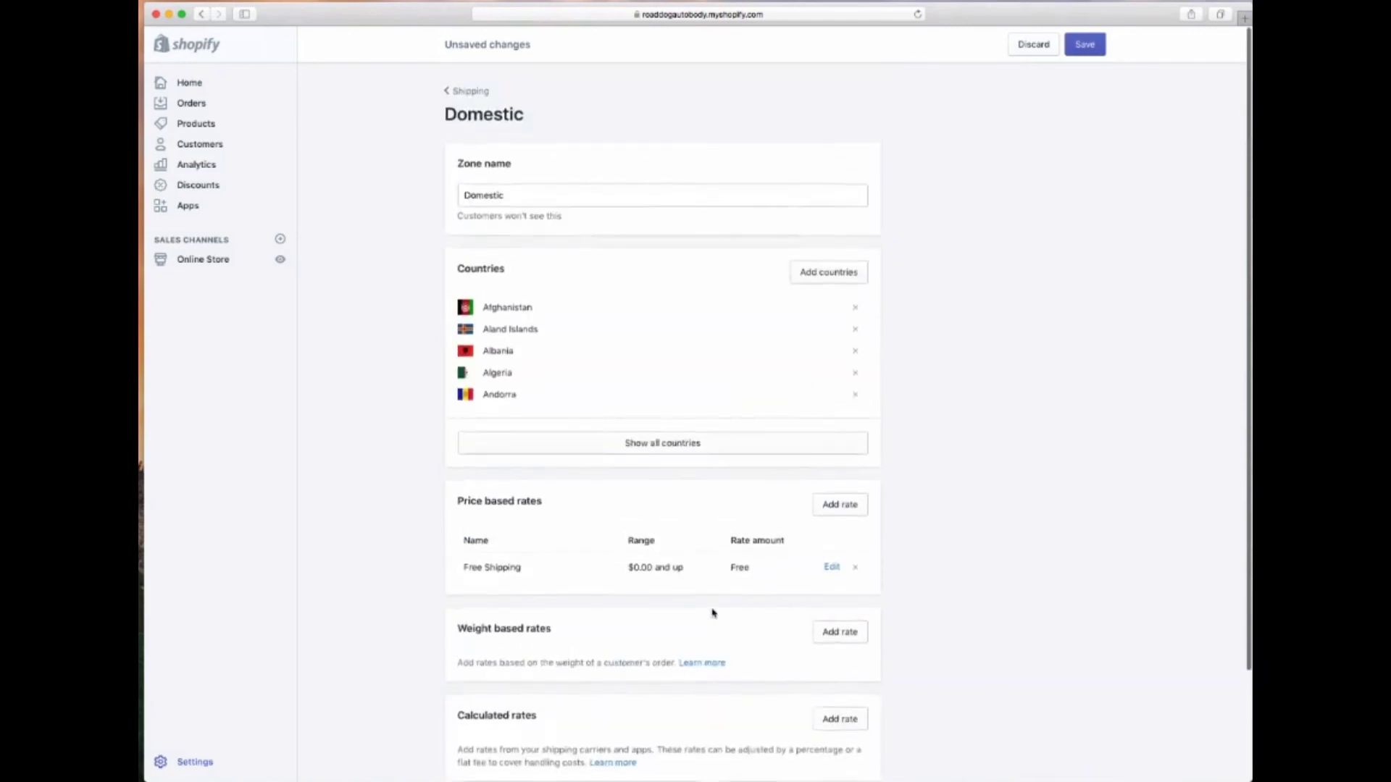
Save the Domestic zone with its Free Shipping rate and reopen it for editing
click(1085, 45)
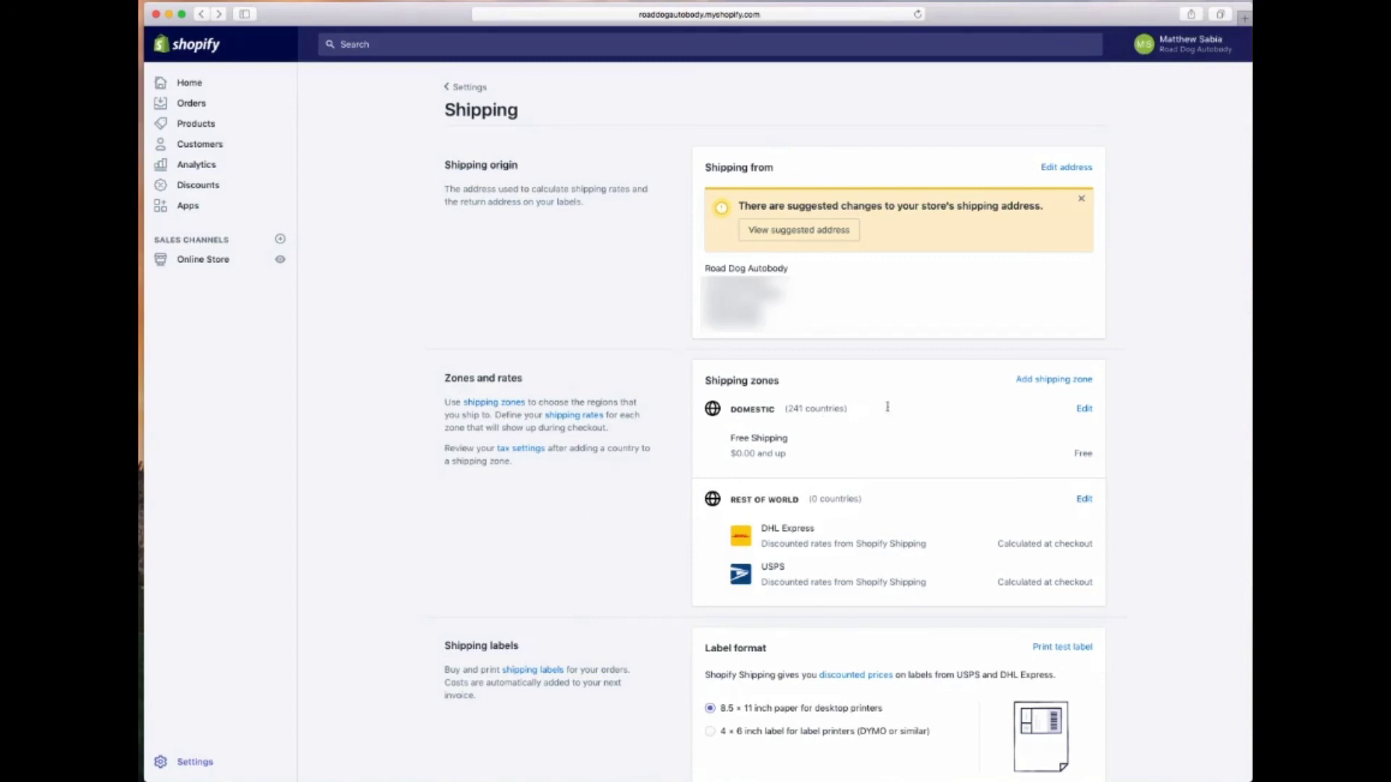
click(1085, 410)
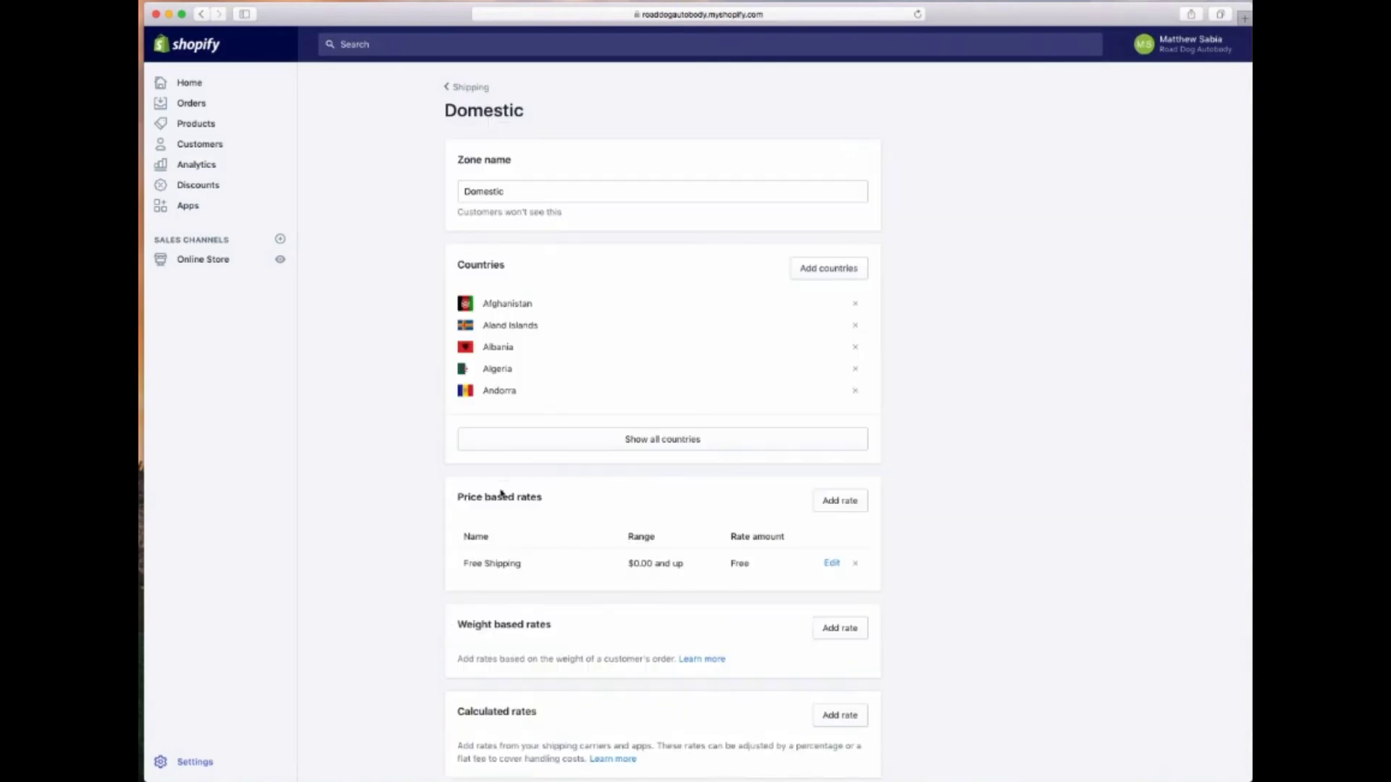
Add and save a $14.99 'Expedited Shipping' price-based rate, then go back to Settings
click(830, 508)
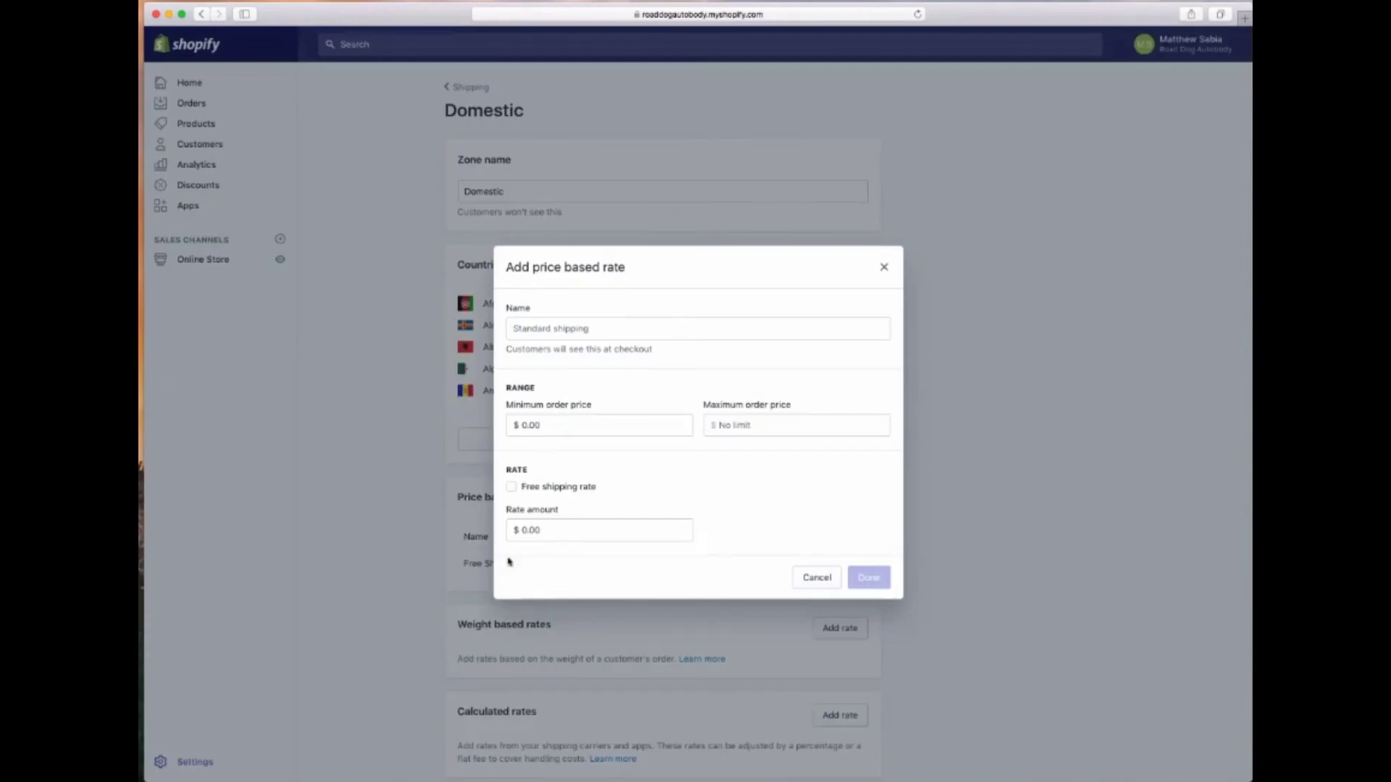
click(552, 531)
text(14.99)
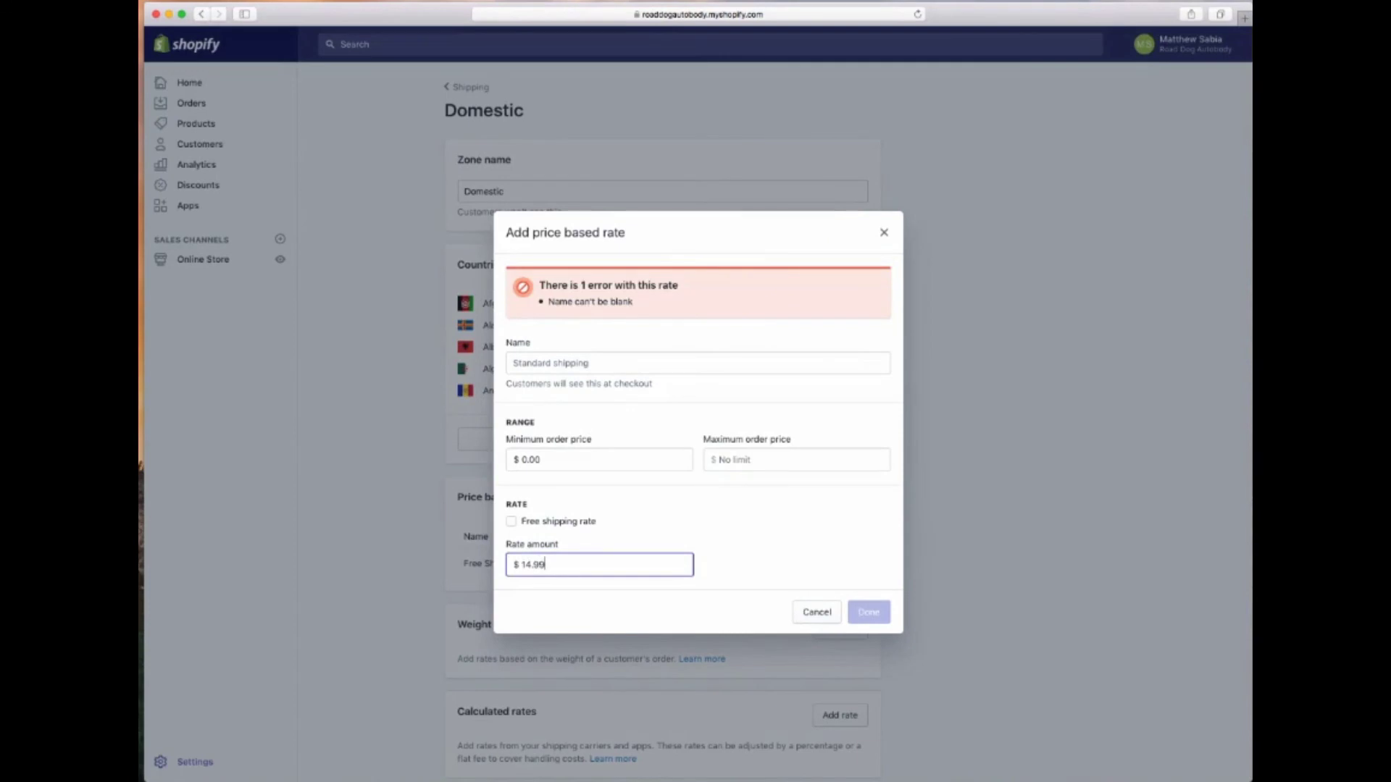
click(773, 357)
text(Expedi)
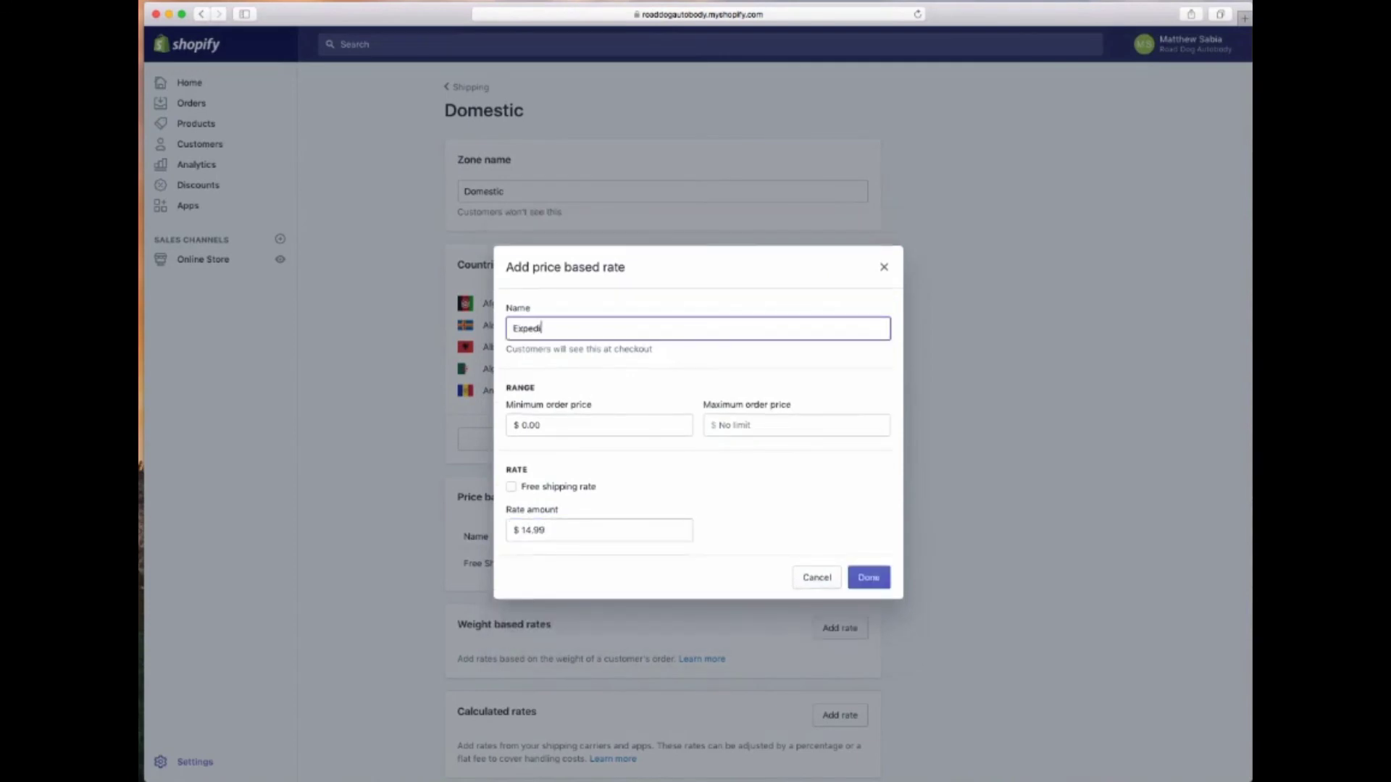
text(ted Shipping)
click(873, 574)
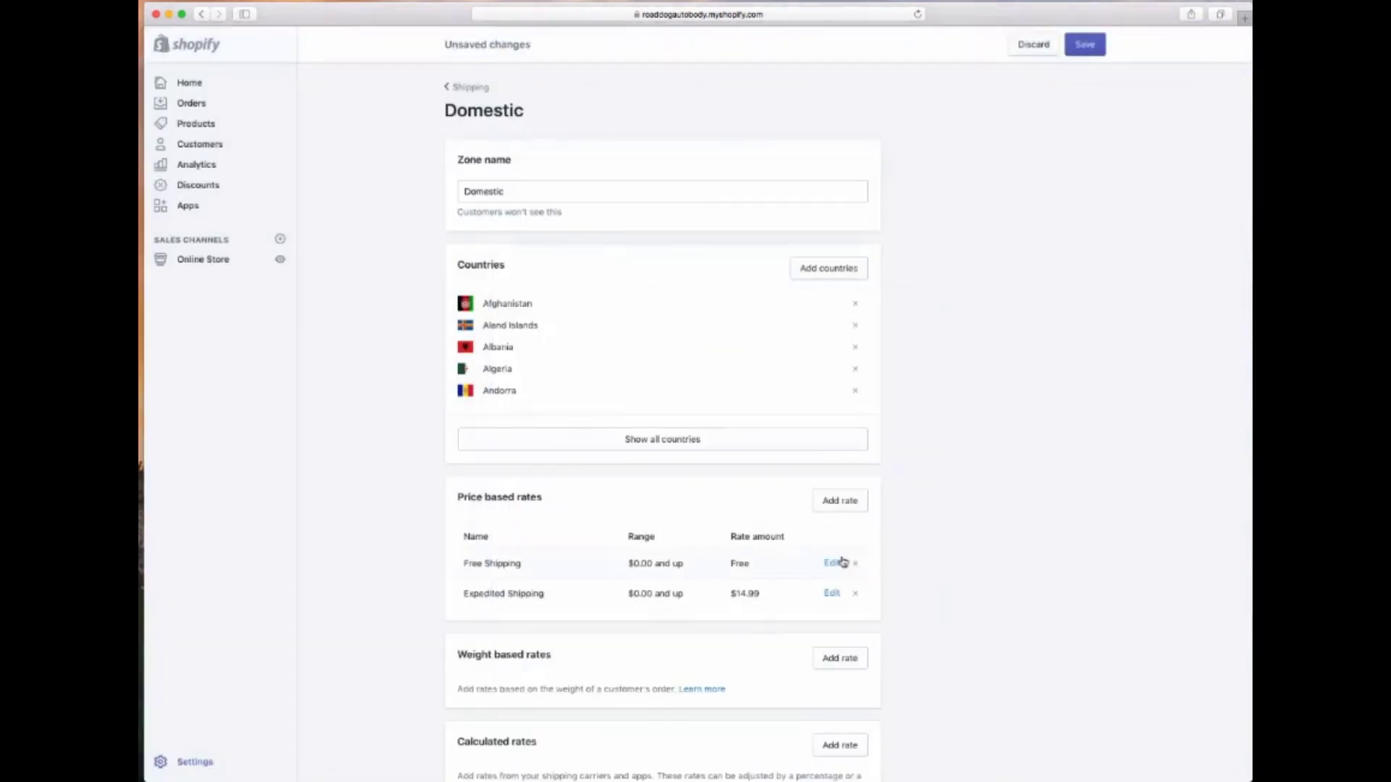
click(1084, 49)
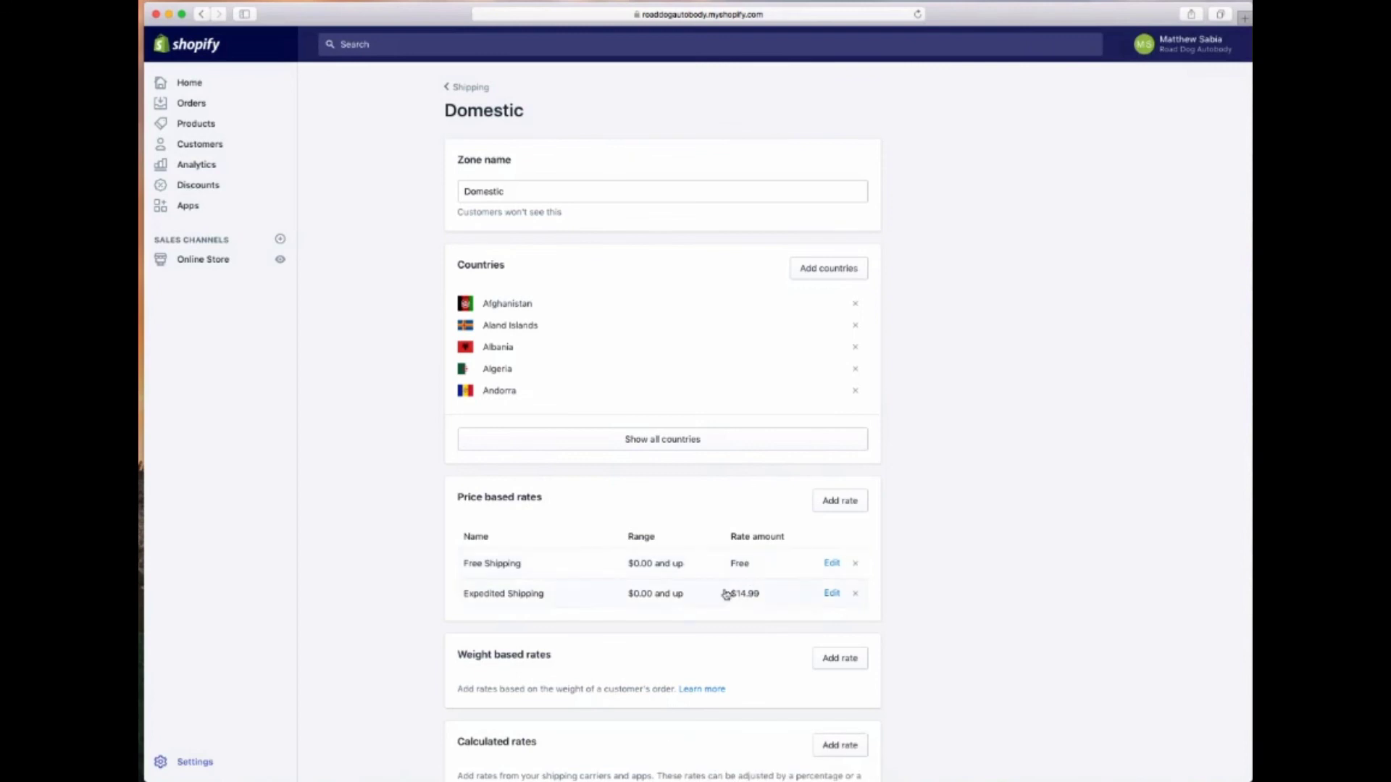
click(194, 762)
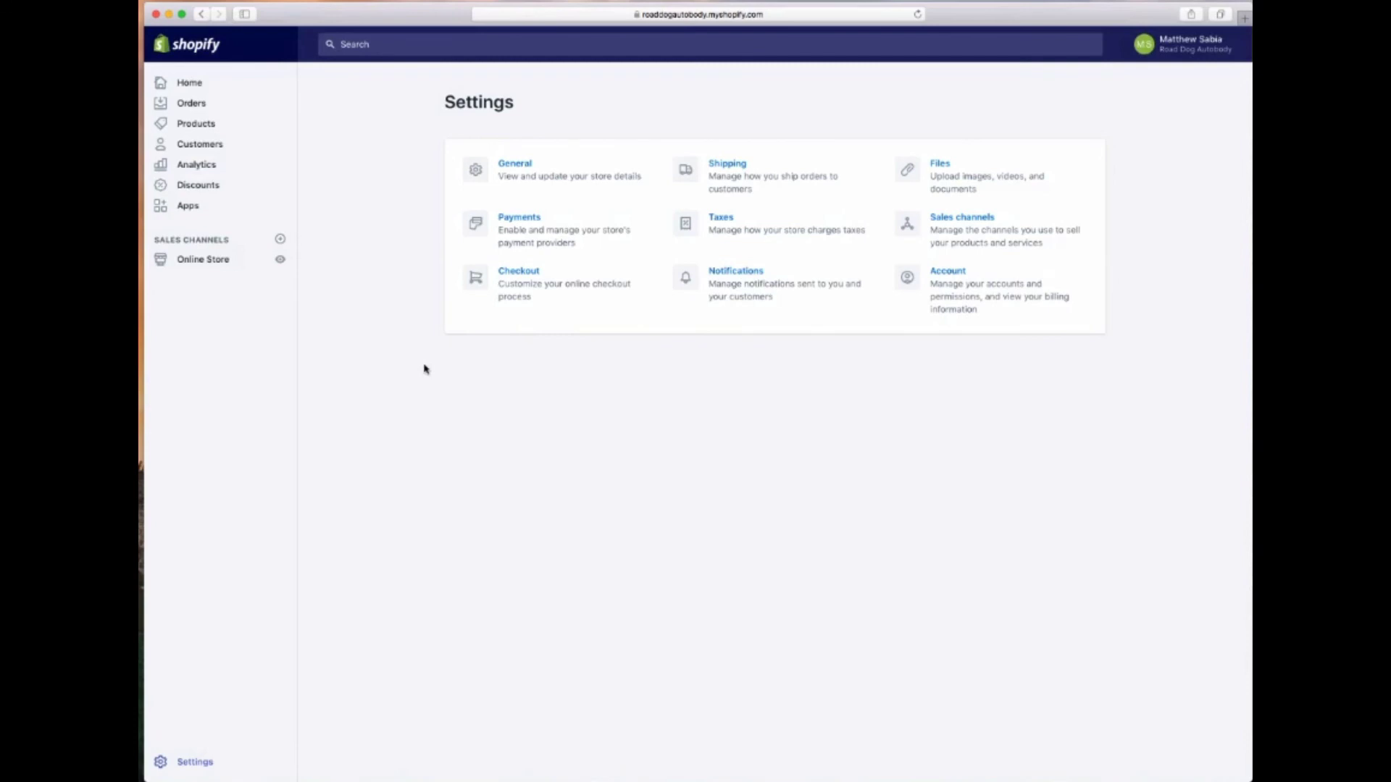
In Online Store Preferences, enter homepage title 'Road Dog Auto-Body - LED Light Bars, Running Lights and More'
click(197, 261)
click(202, 369)
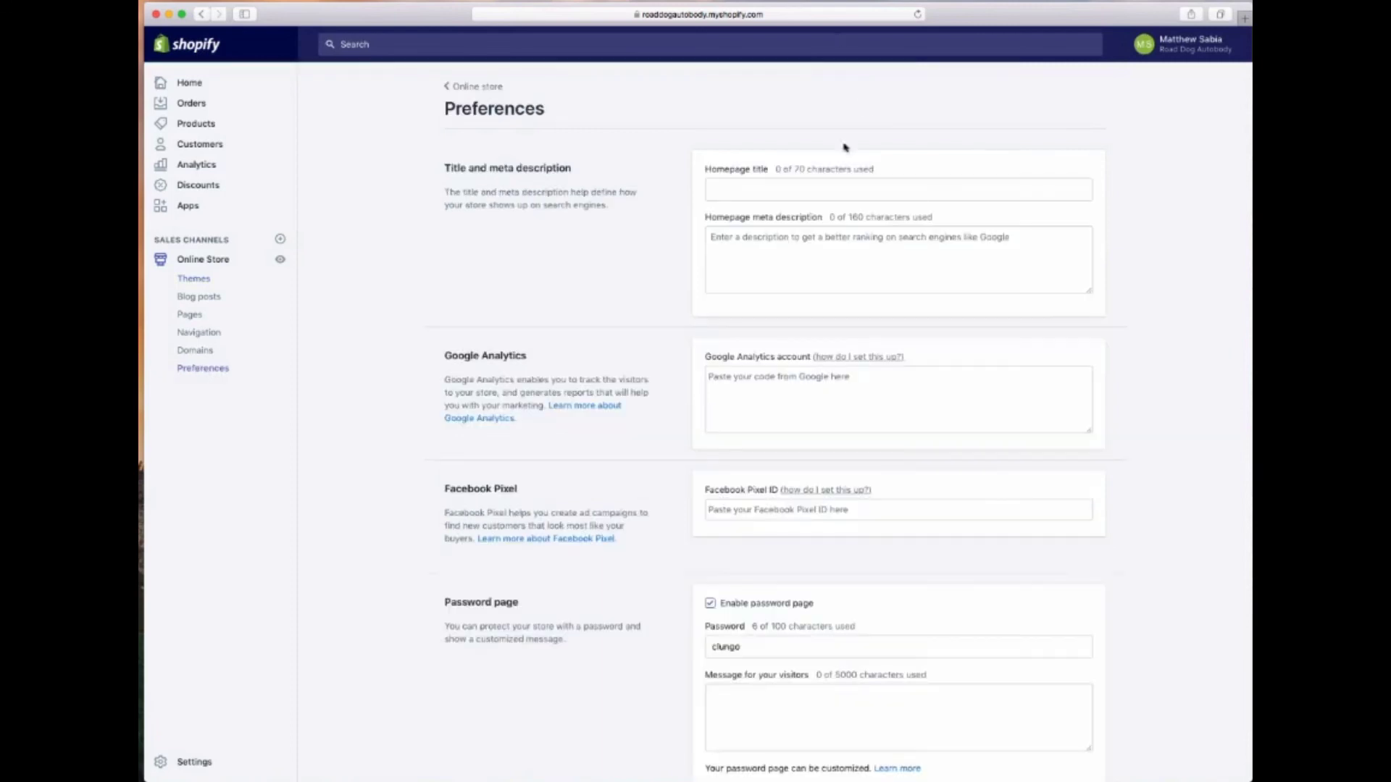
click(773, 187)
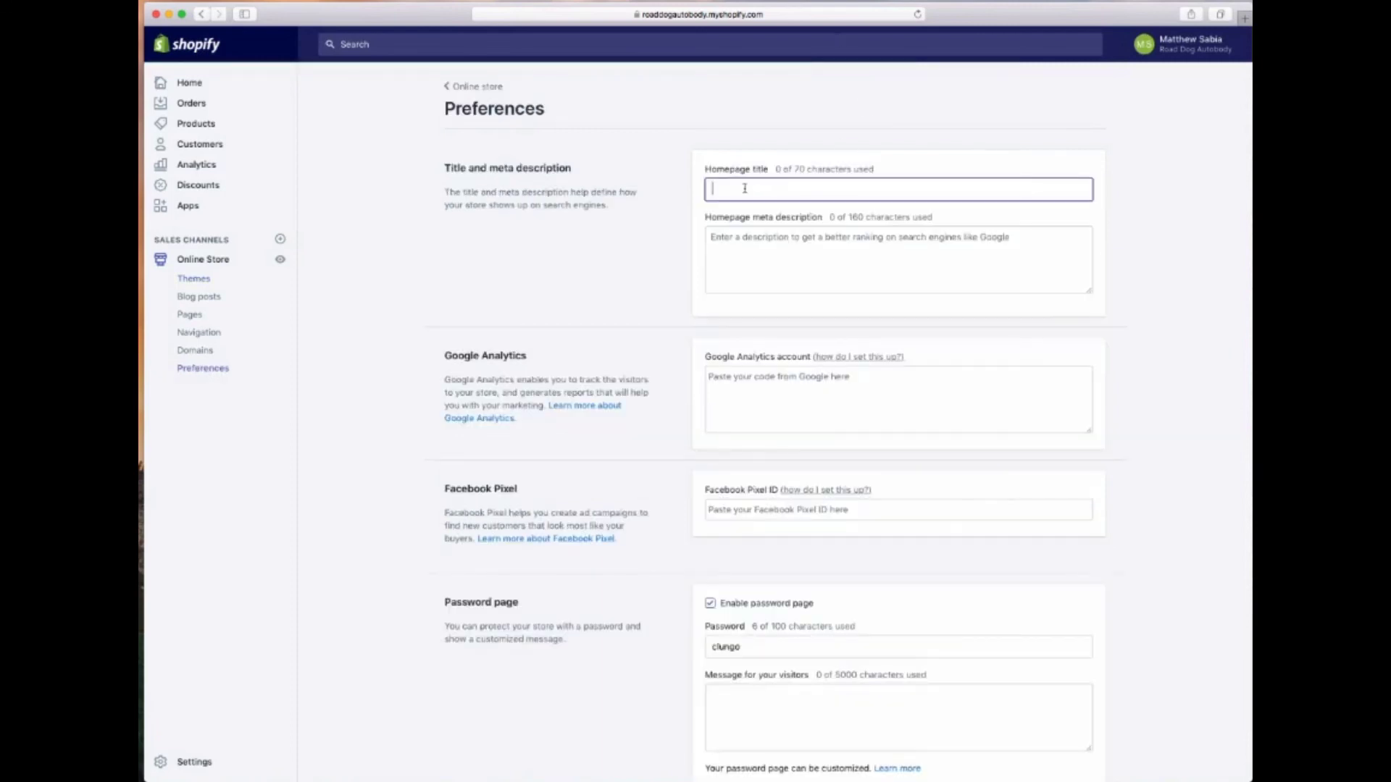
text(Road Dog Auto)
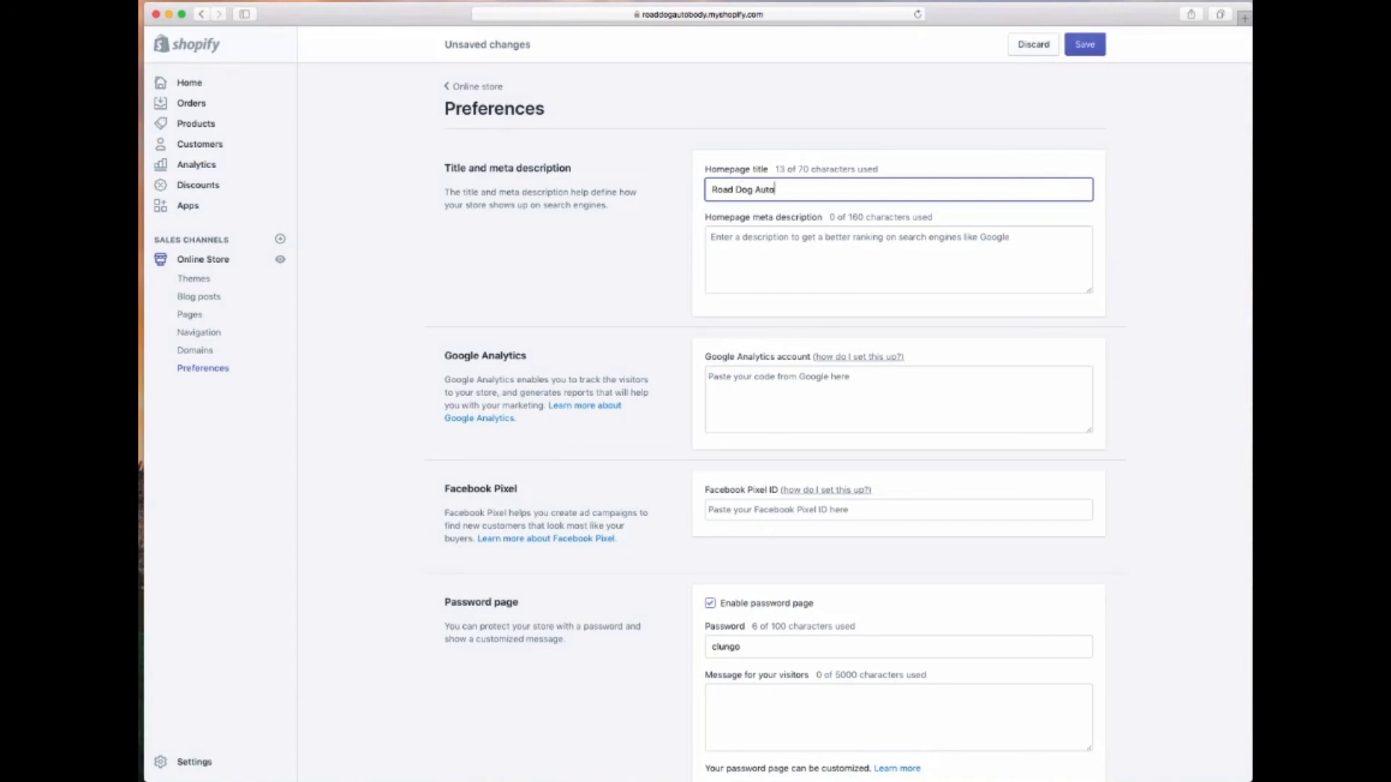
text(-Body - LED Light Bars, Running Lights )
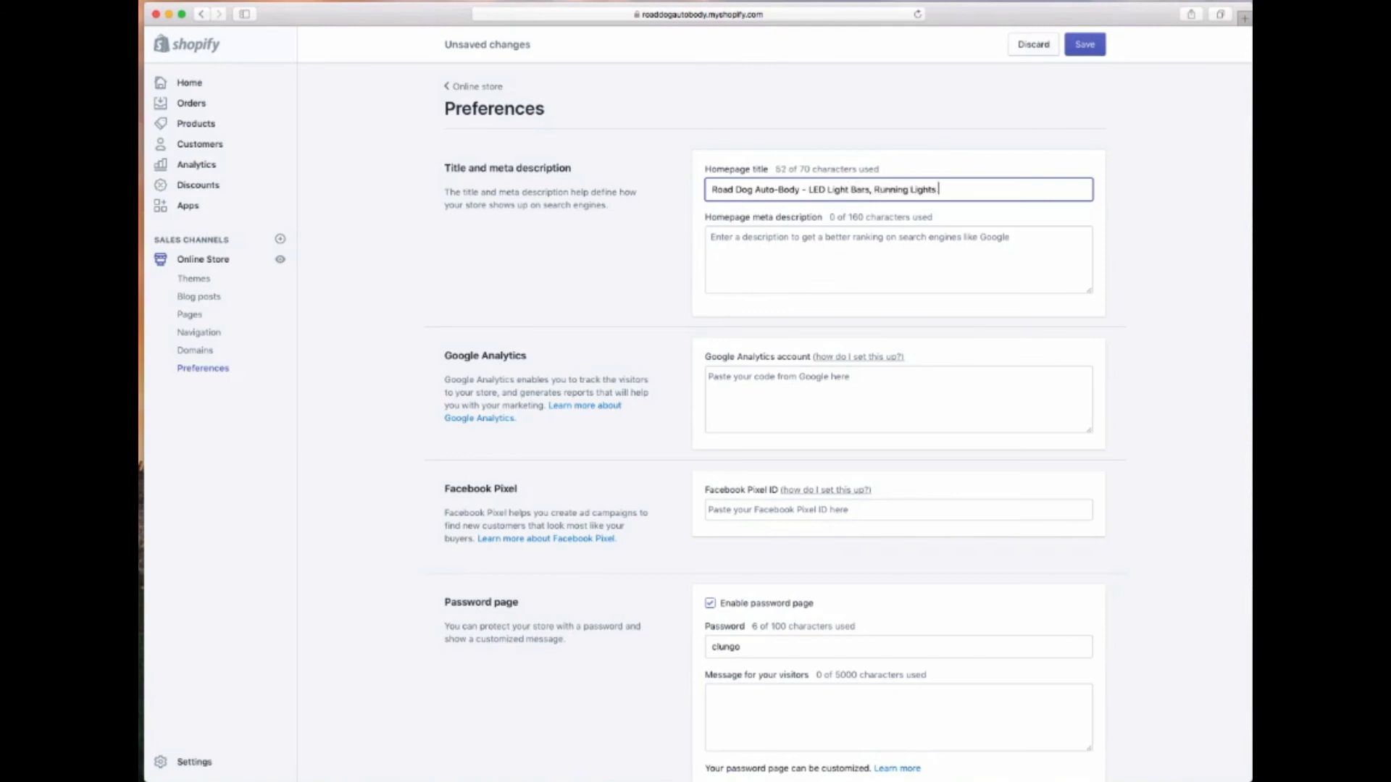
text(and More - Free Sh)
shift+click(979, 190)
End the homepage title at 'and More' and add a meta description about LED light bars and car/truck accessories
key(BackSpace)
click(748, 266)
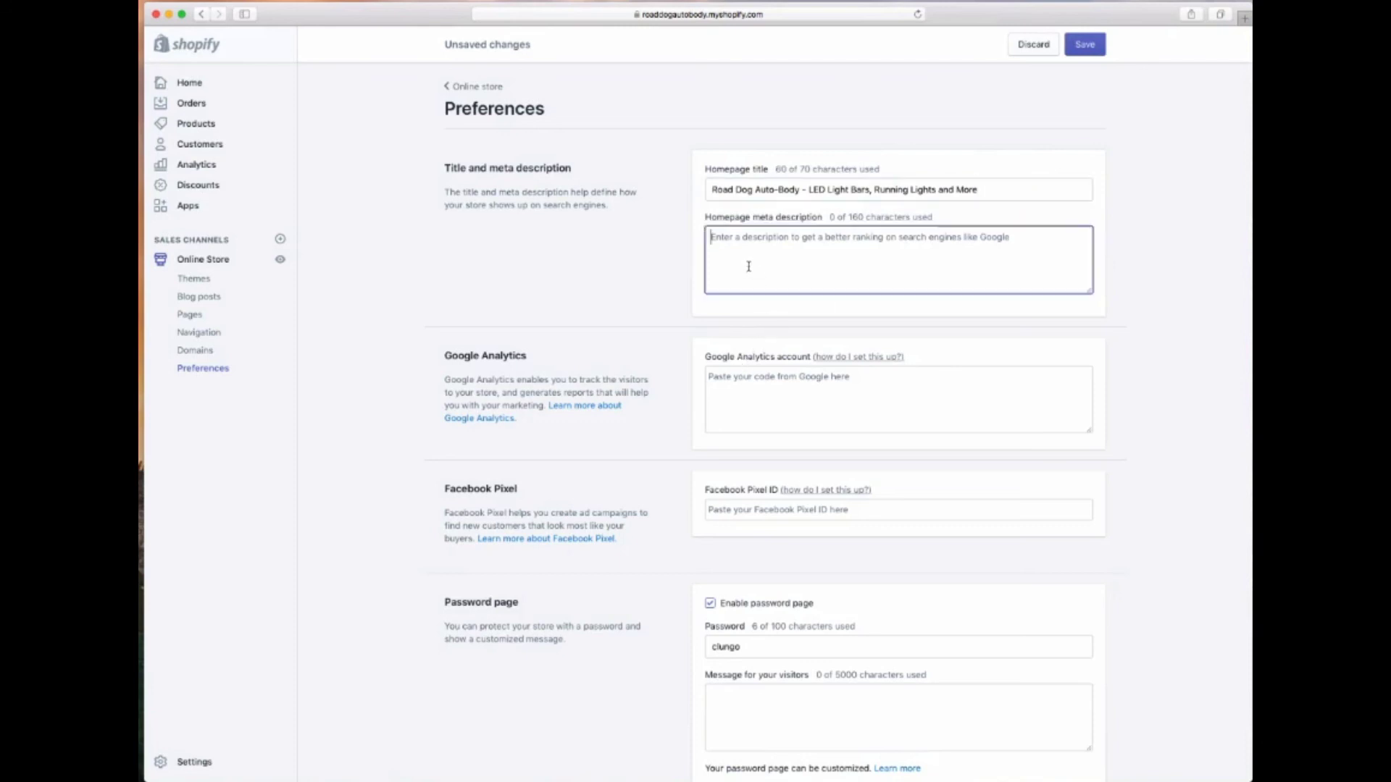
text(Your nun)
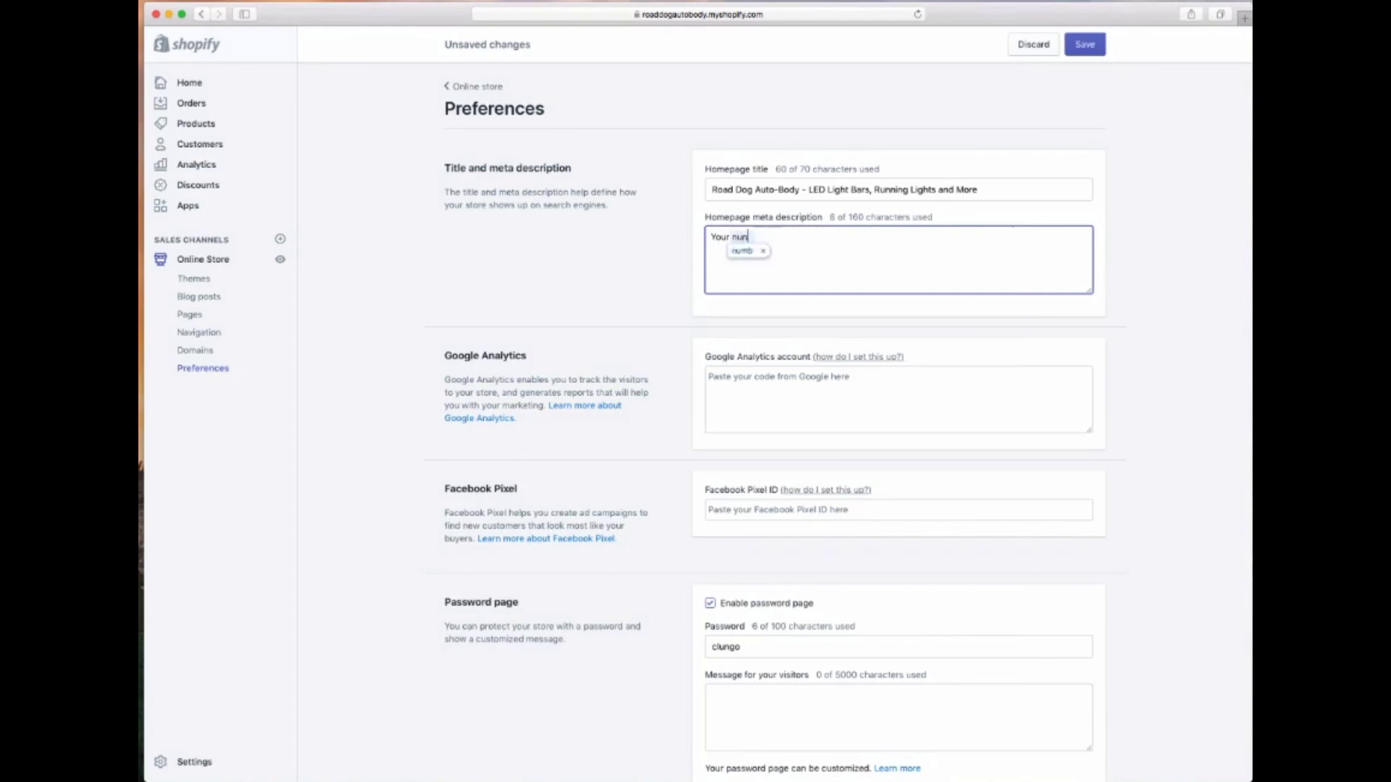
key(BackSpace)
text(mber one sou)
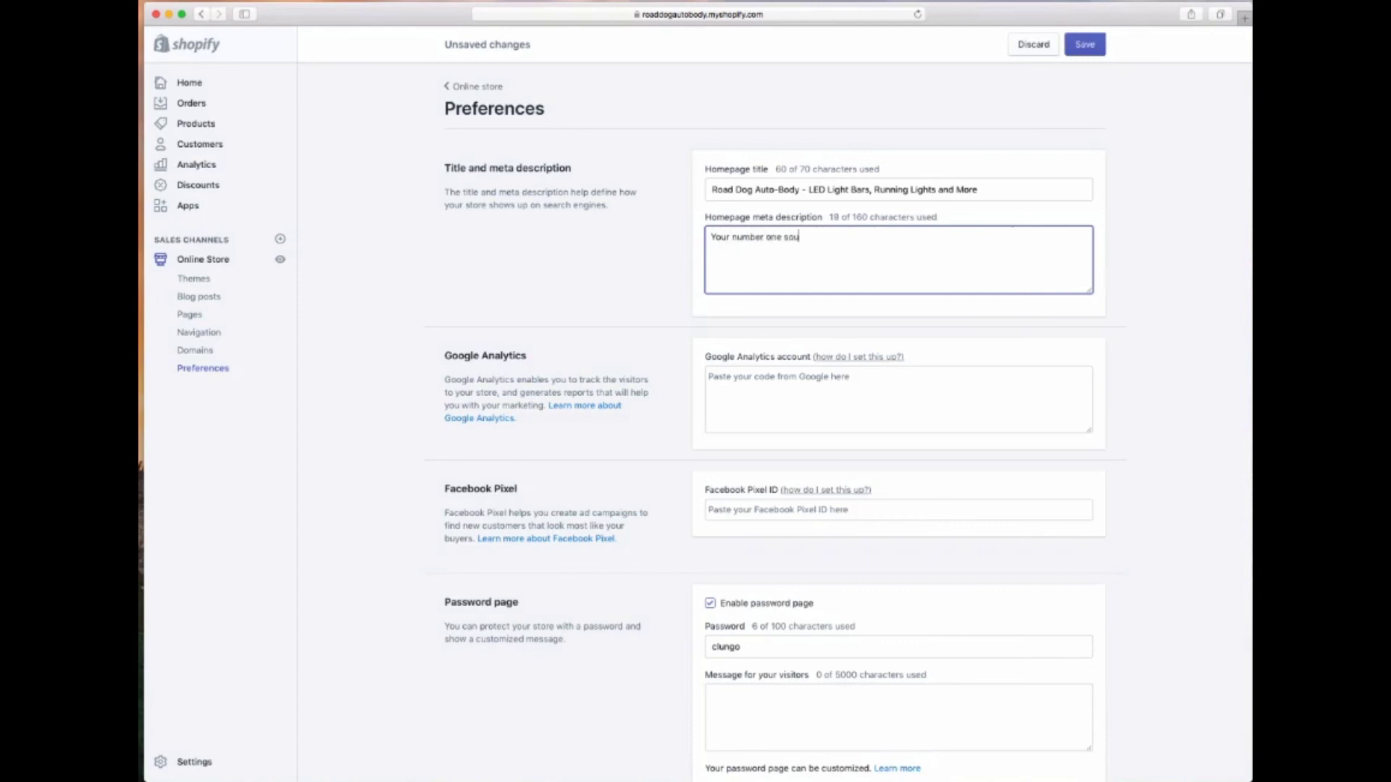
text(rce for LED Light bars, ru)
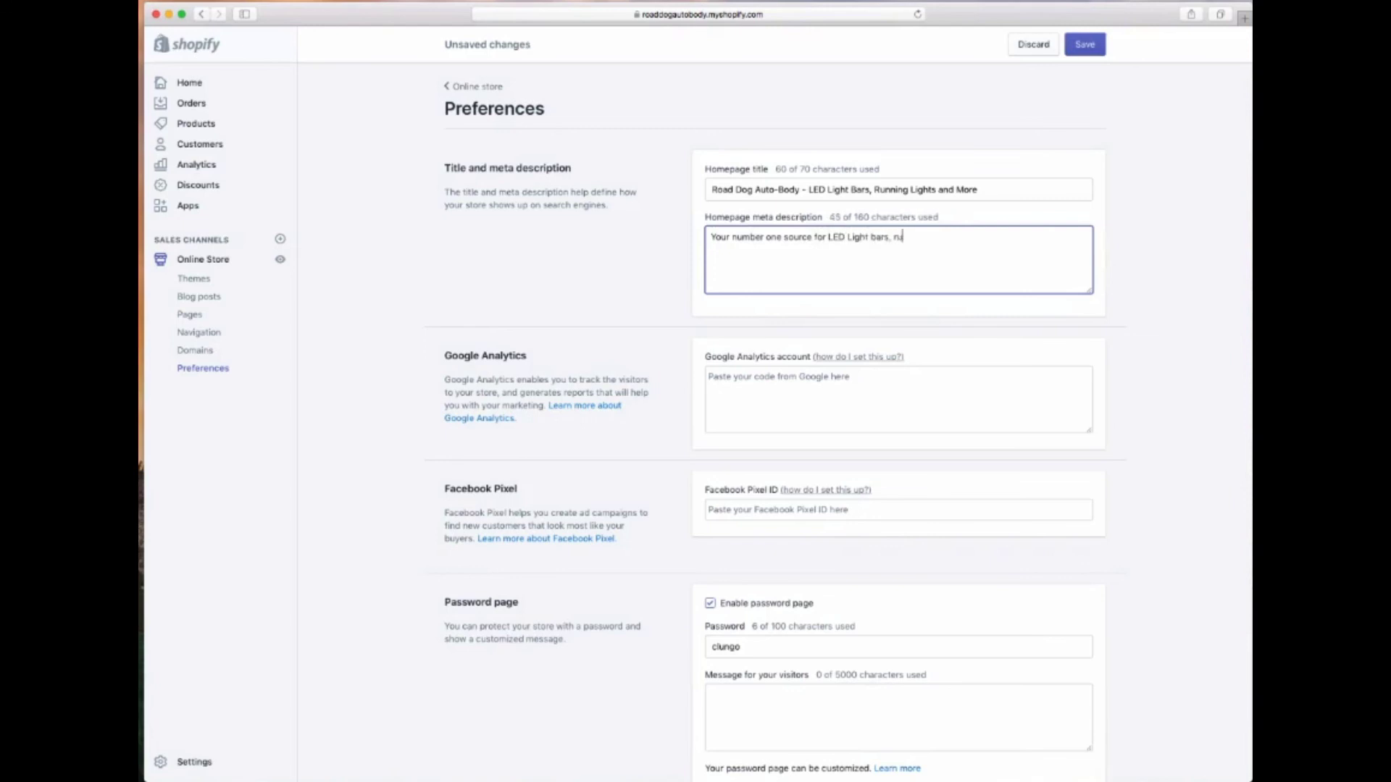
text(nning lights, vanity lights and other )
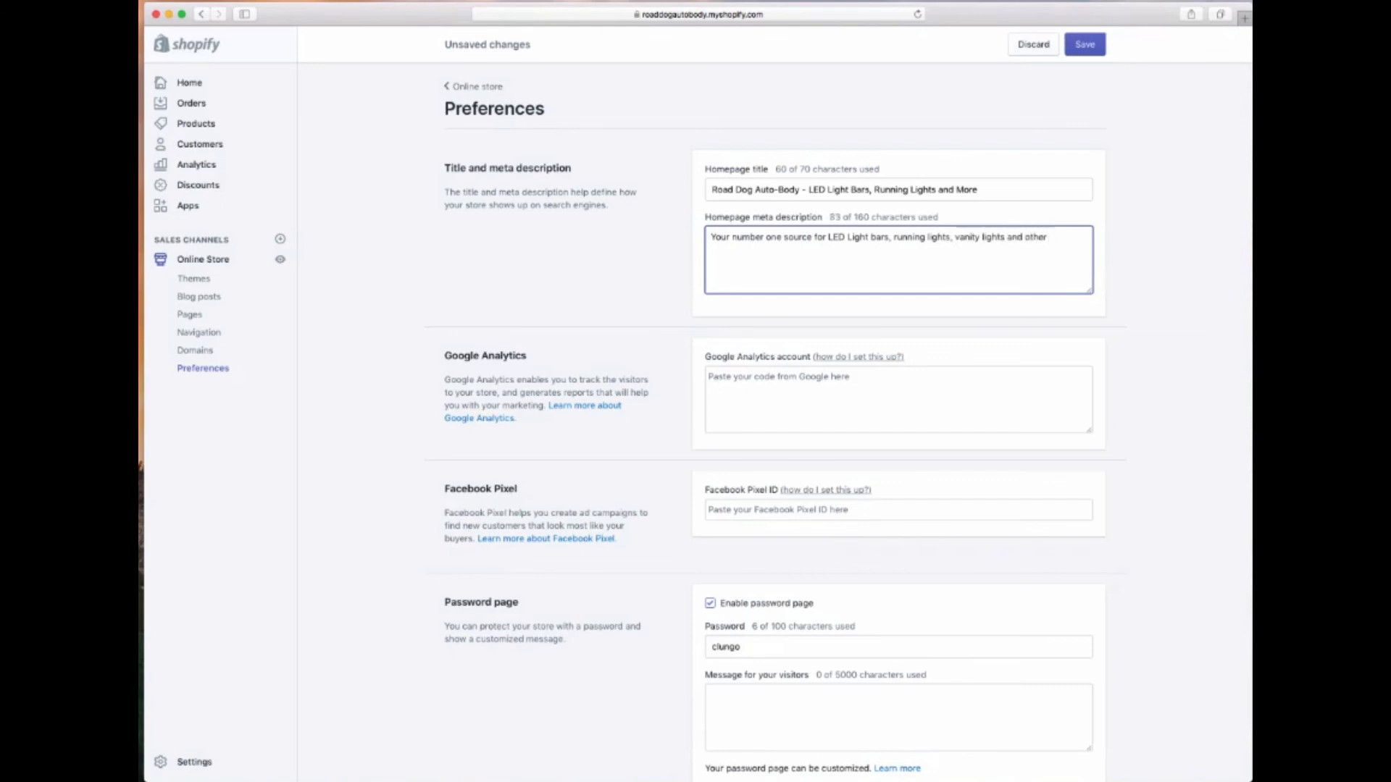
text(car.tru)
key(BackSpace)
key(BackSpace)
key(BackSpace)
key(BackSpace)
text(/truck accesories )
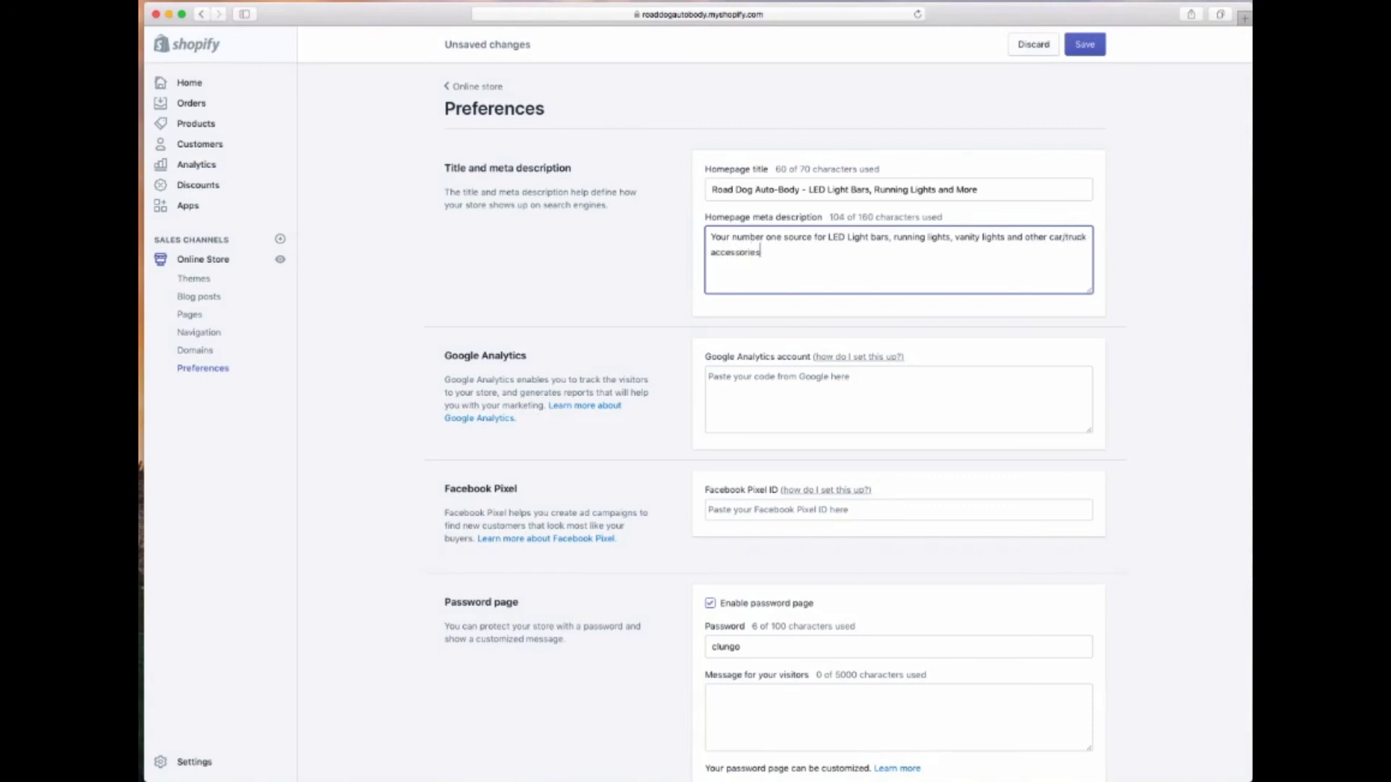
text(.)
click(659, 312)
Disable the storefront password page
scroll(607, 358, down, 2)
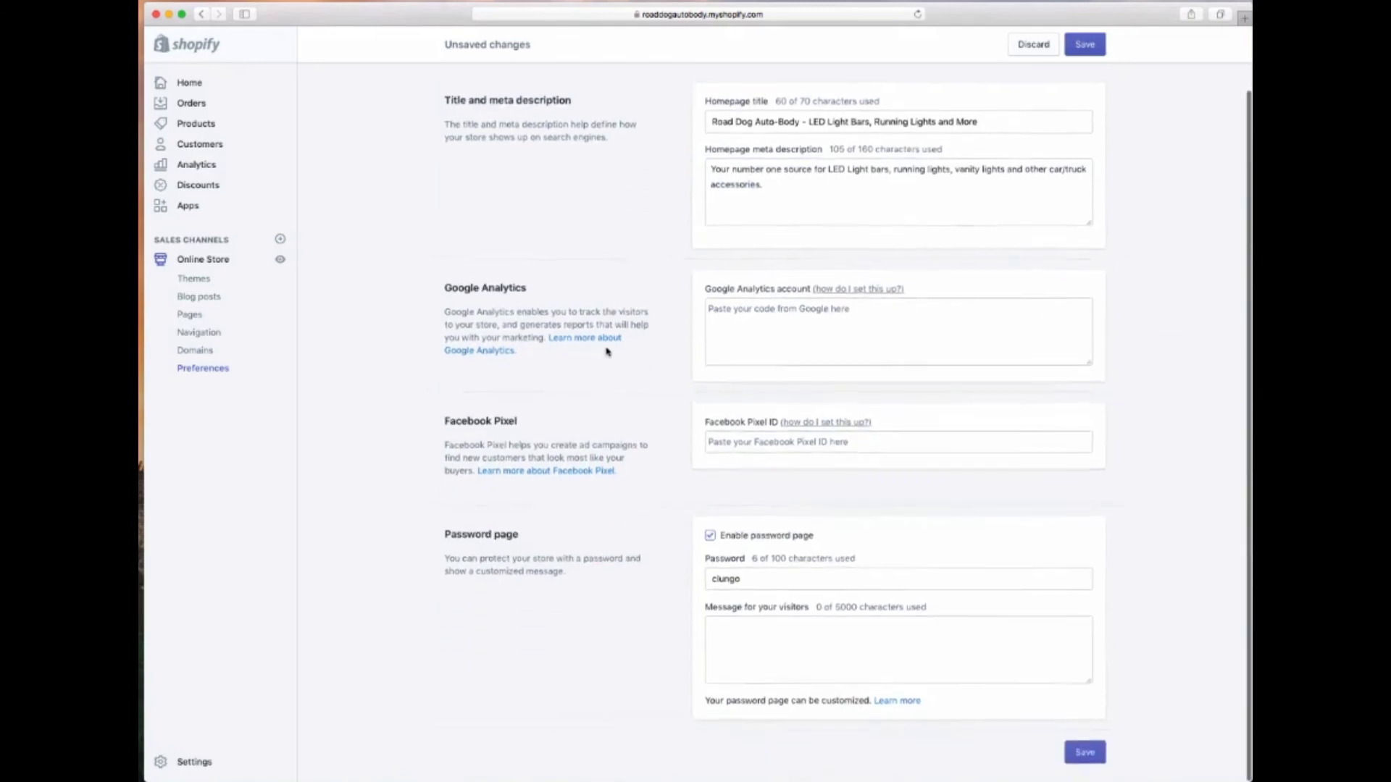
scroll(610, 359, up, 1)
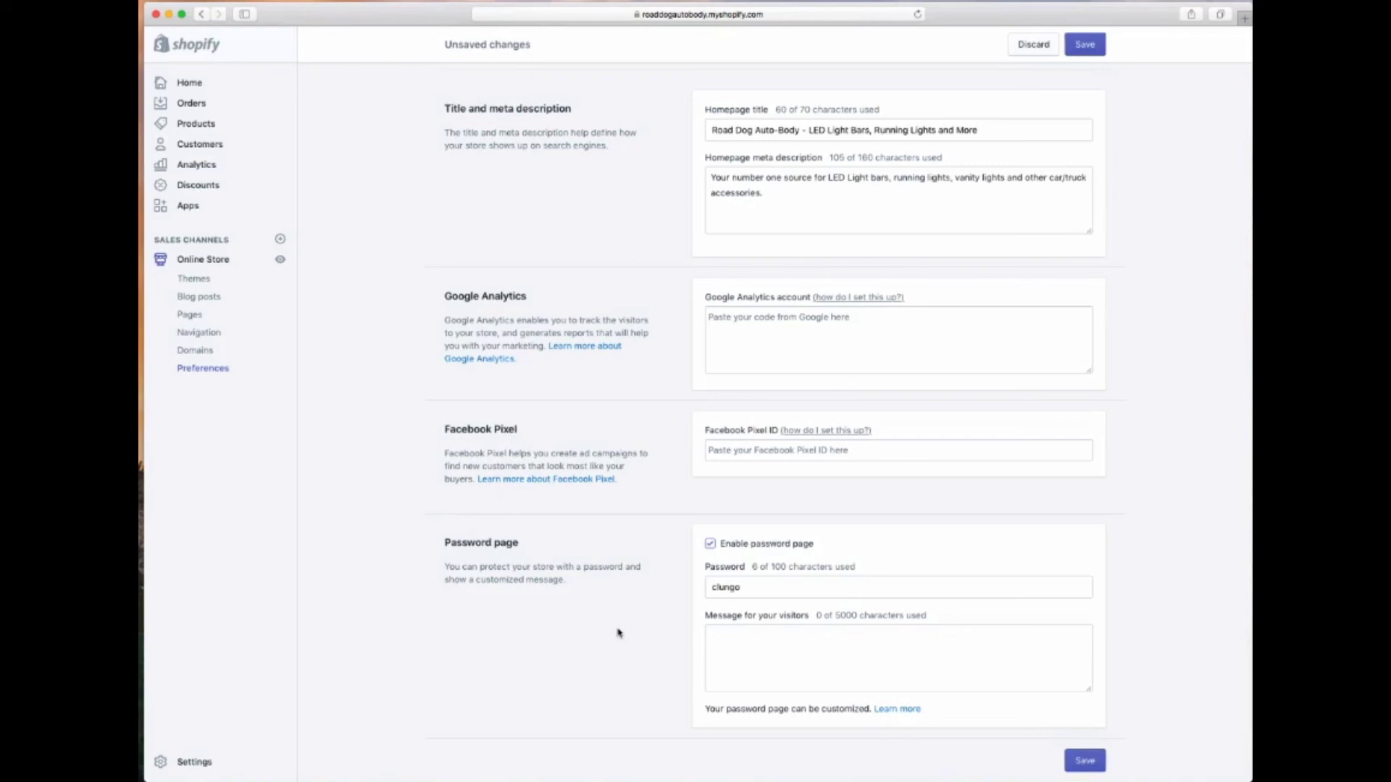
click(711, 544)
Save the homepage SEO and password-page changes, then view the admin Home in full screen
click(1084, 760)
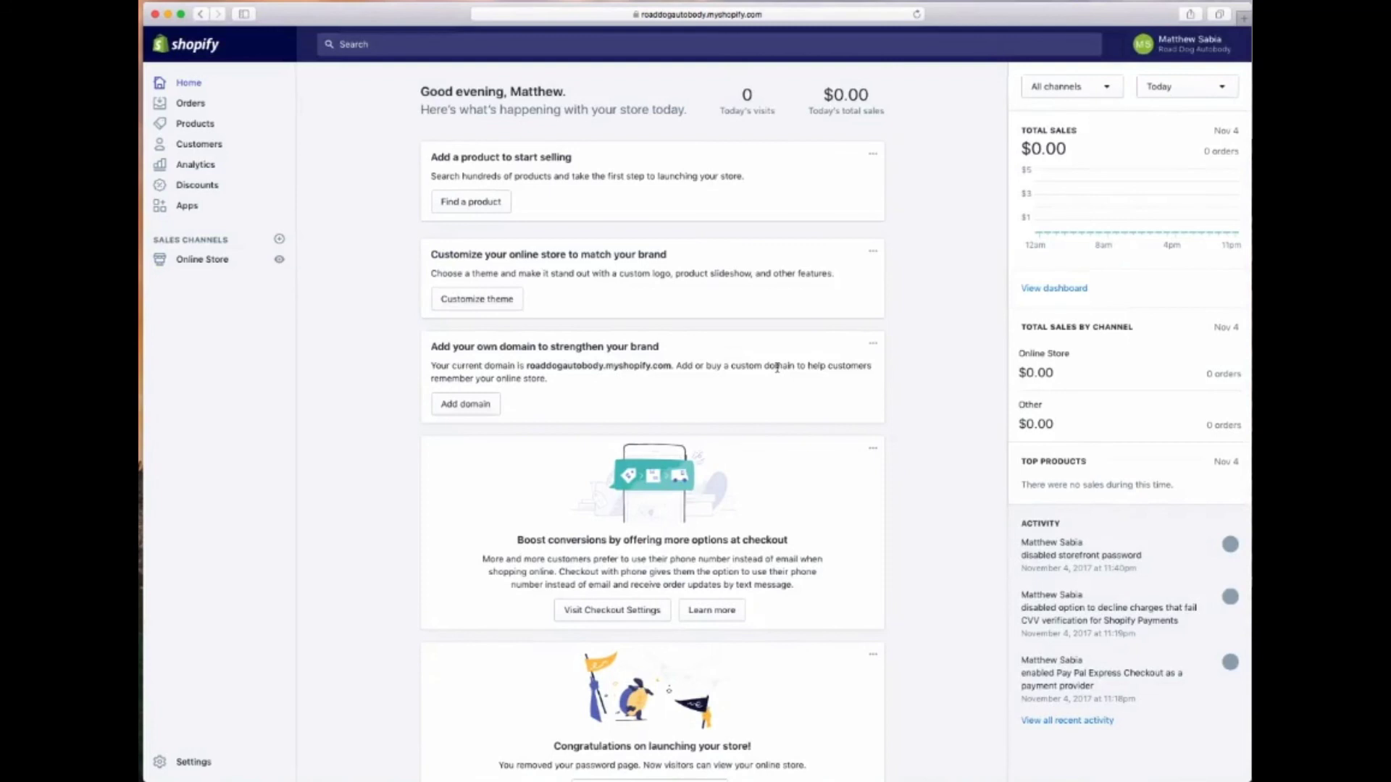
key(f)
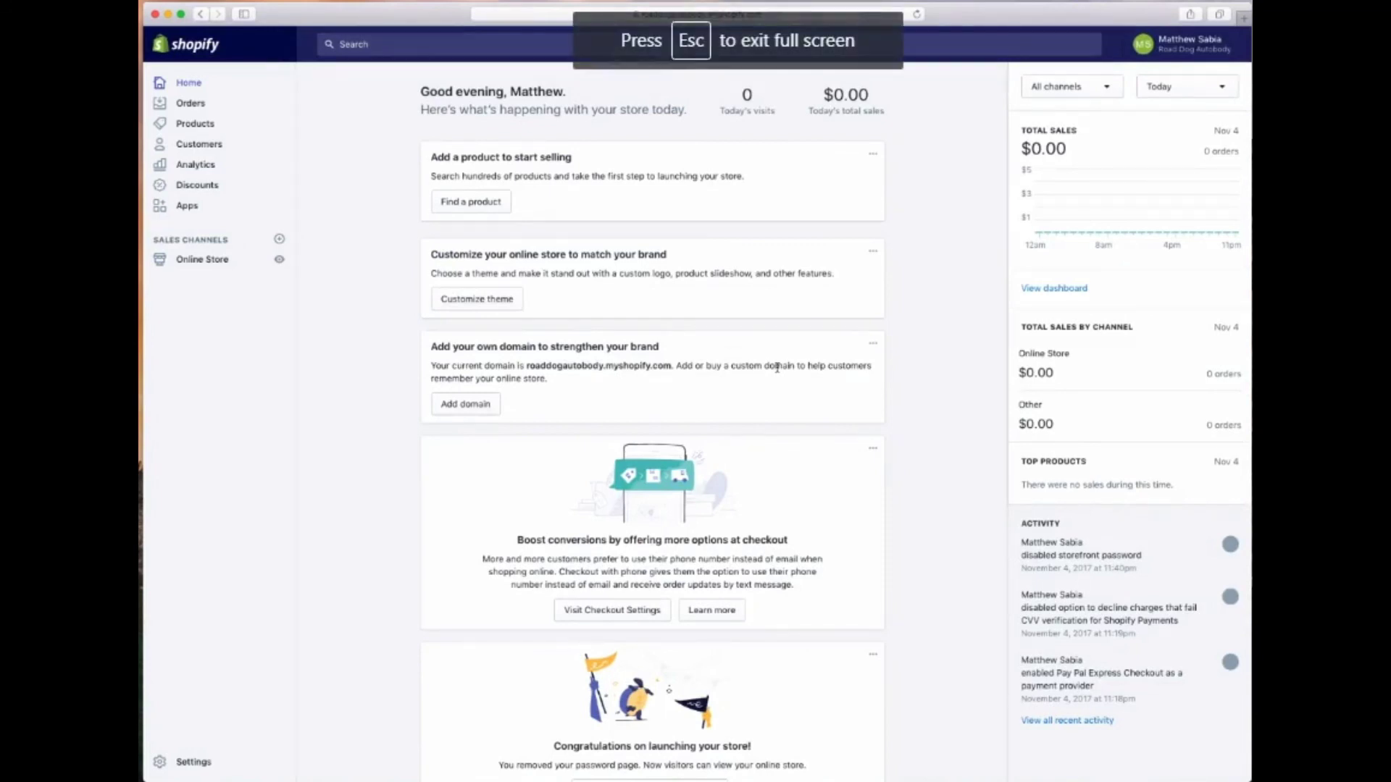